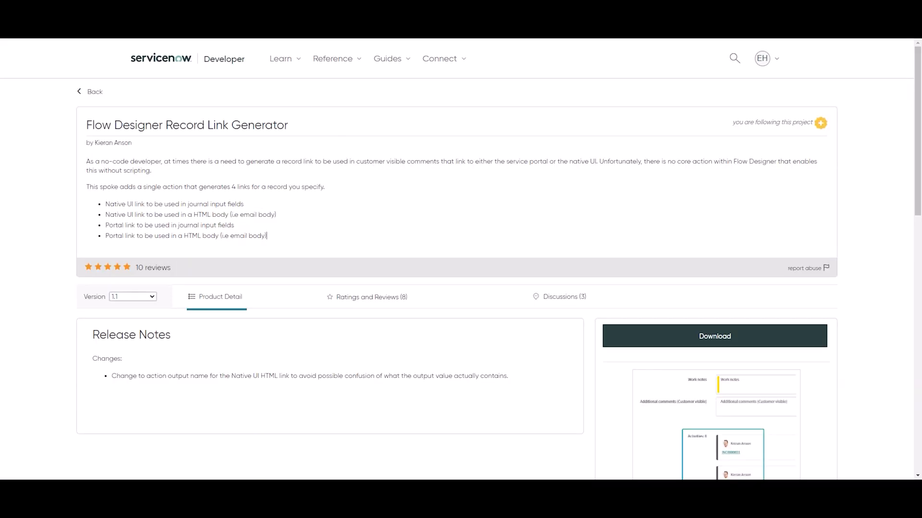
Review the Flow Designer Record Link Generator project page and browse its enlarged screenshots
drag(291, 125, 93, 126)
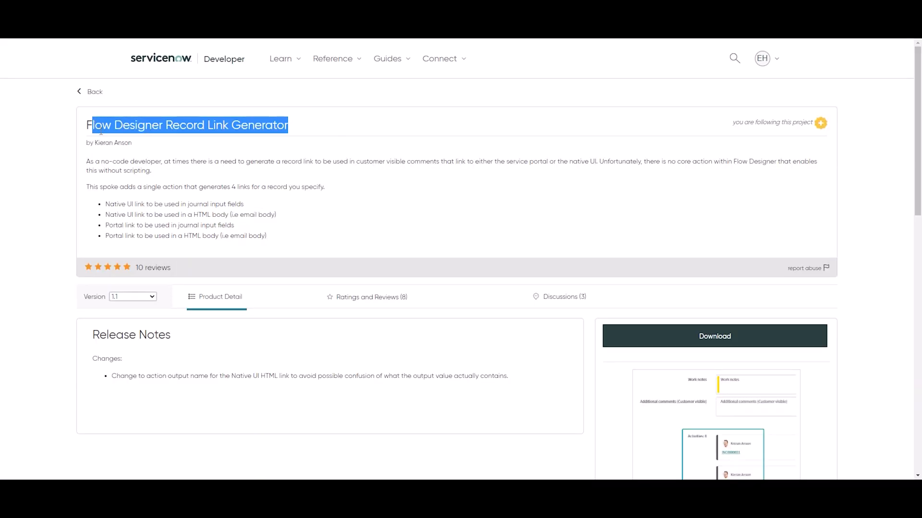
click(141, 150)
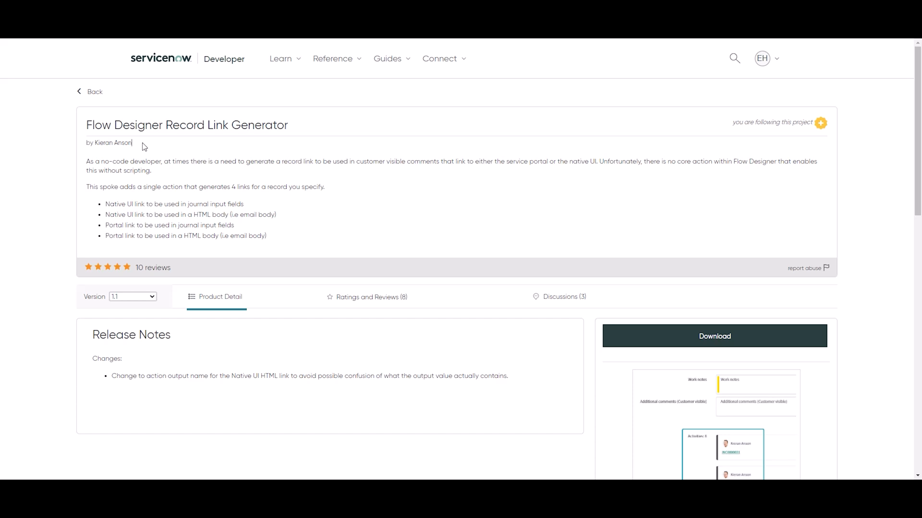
scroll(702, 370, down, 3)
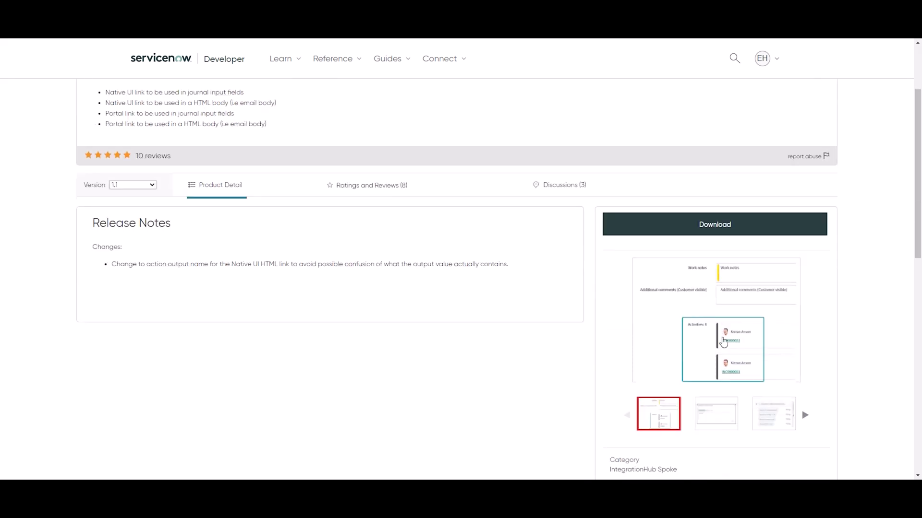
click(702, 369)
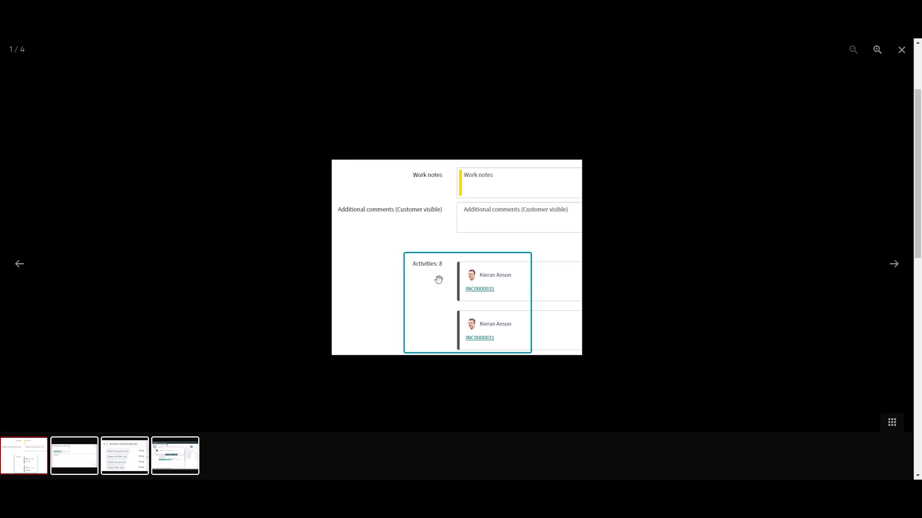
click(892, 263)
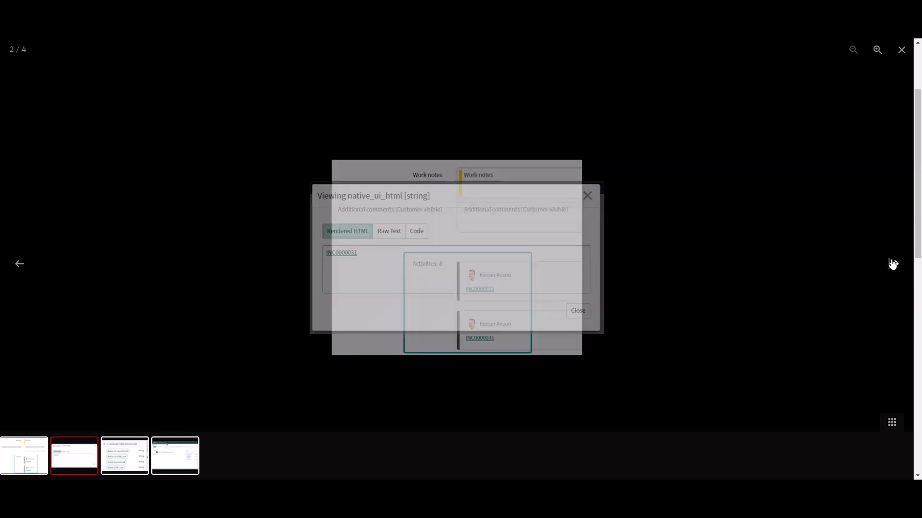
click(892, 265)
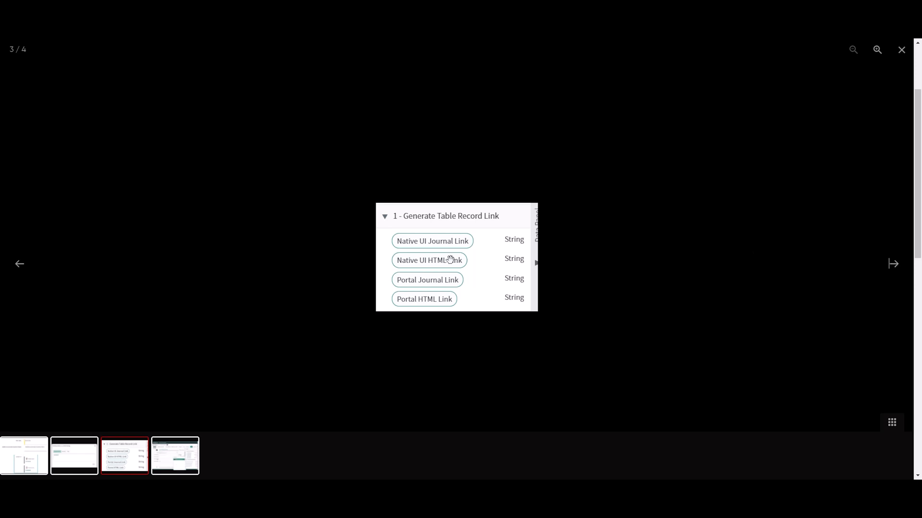
click(898, 267)
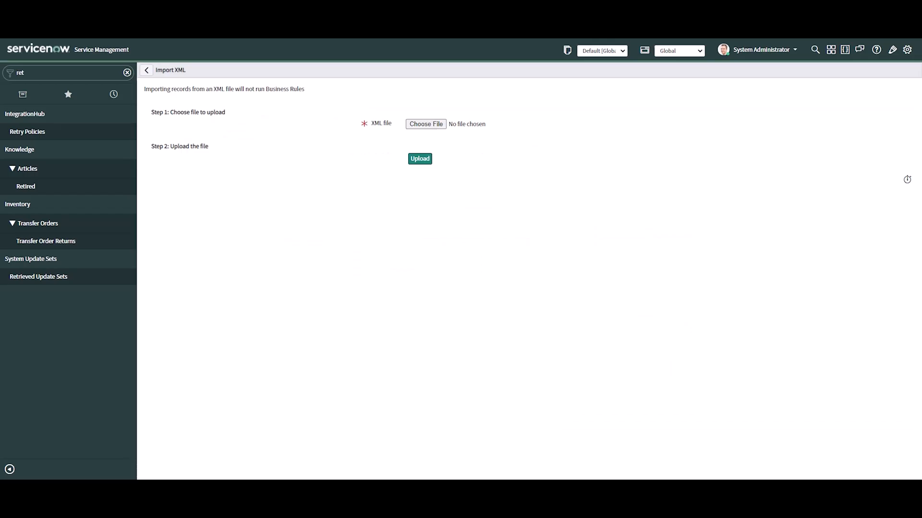
Import the update set file Link Generator 1.1 (1).xml from the Downloads folder
click(426, 125)
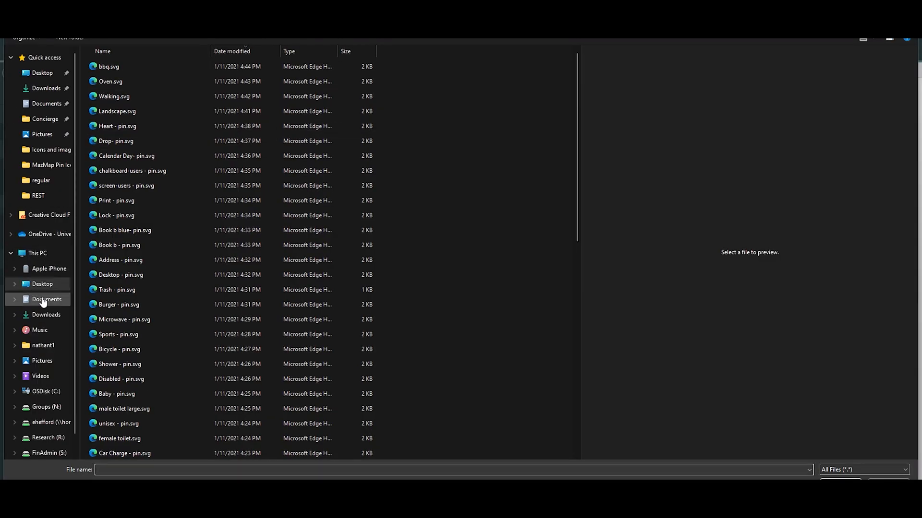
click(42, 315)
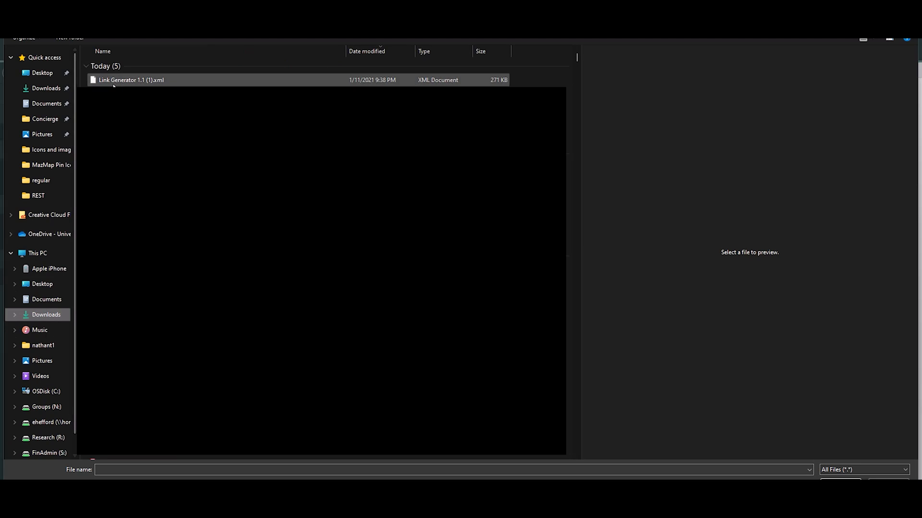
click(113, 80)
click(845, 478)
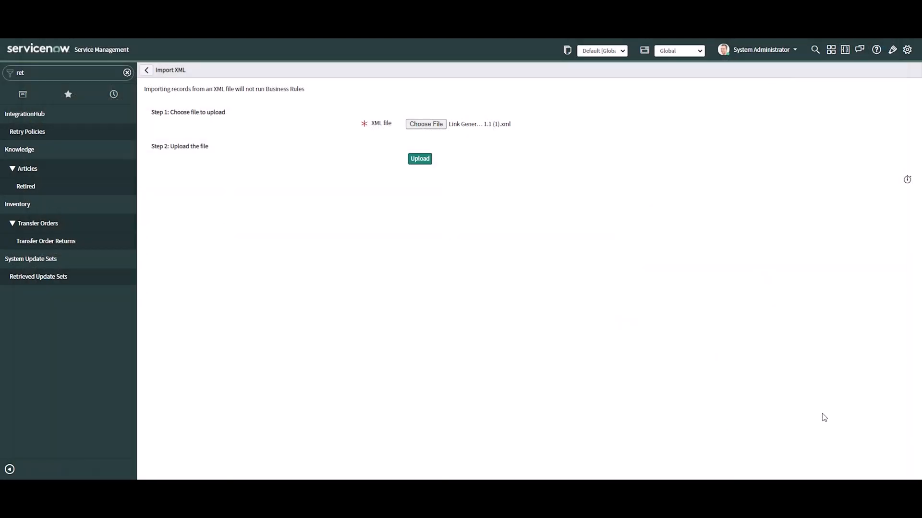
click(420, 159)
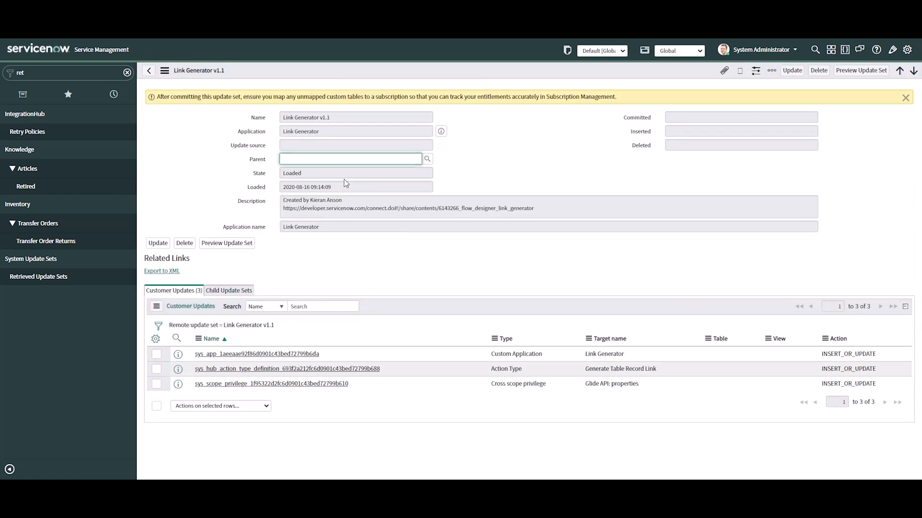
Preview the Link Generator v1.1 update set and commit it
drag(315, 200, 342, 202)
click(544, 161)
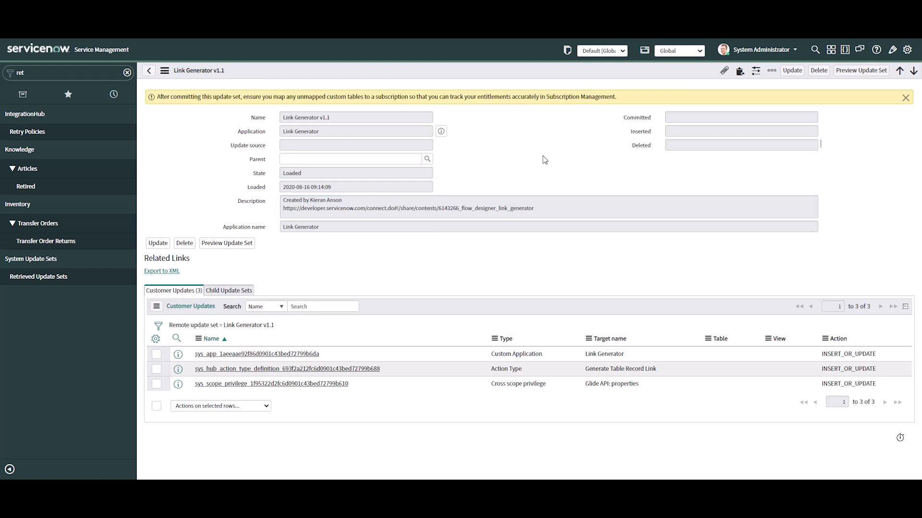
click(866, 71)
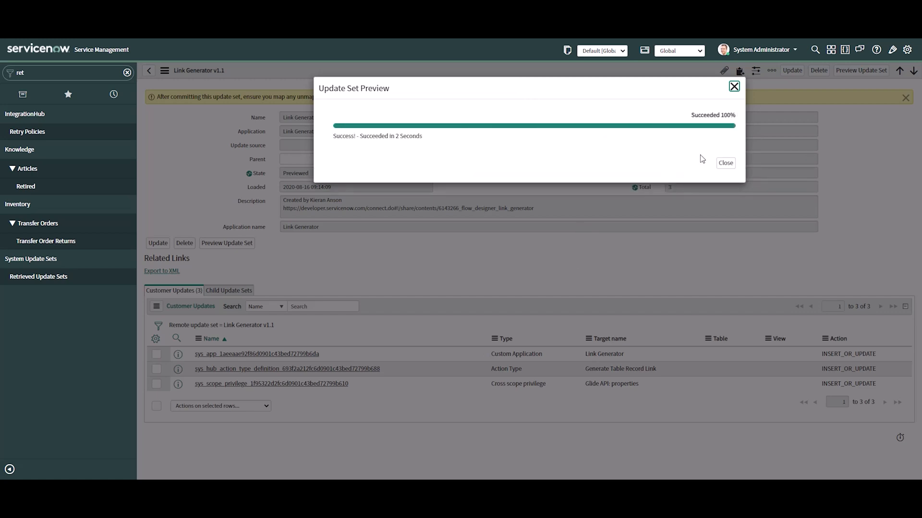
click(724, 163)
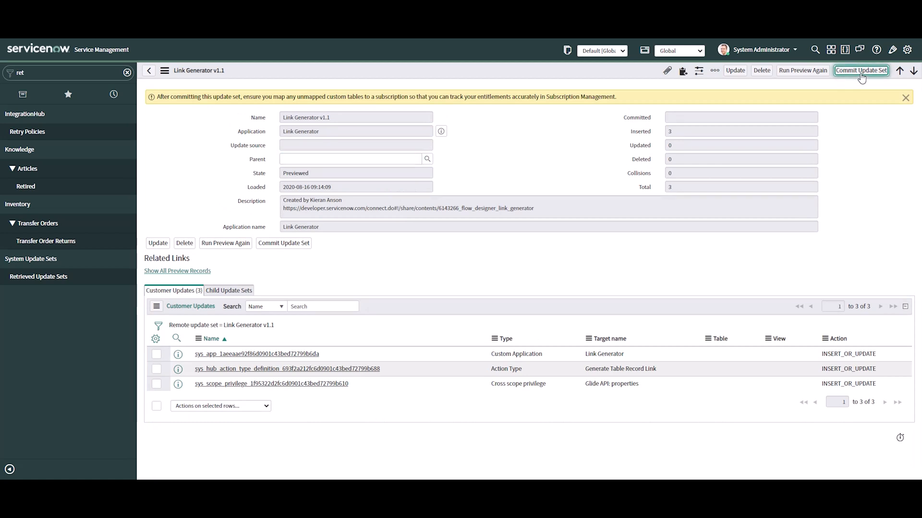
click(860, 72)
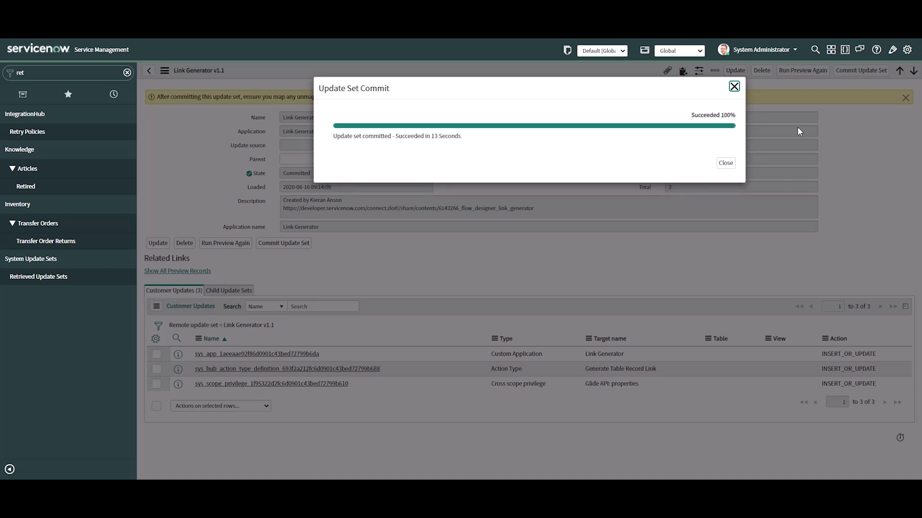
click(725, 163)
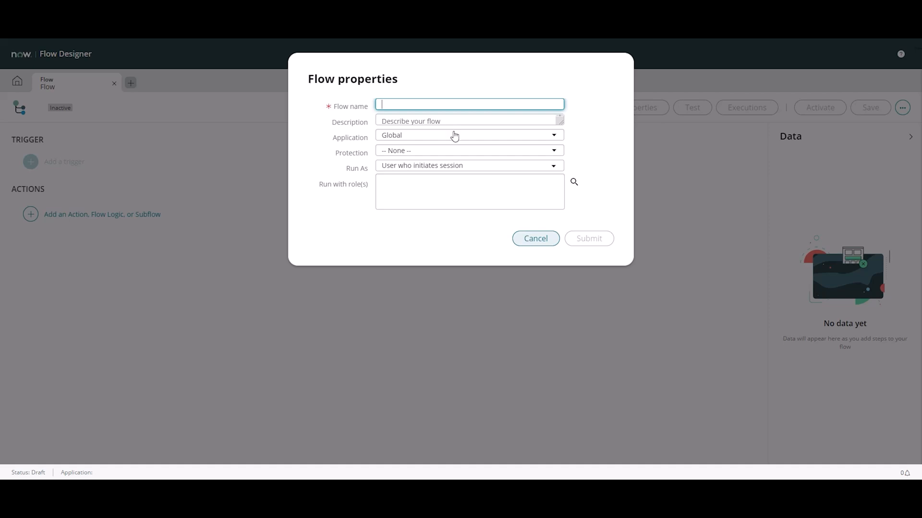
Start a new flow in Flow Designer and name it Expired Change Request Reminder
key(Escape)
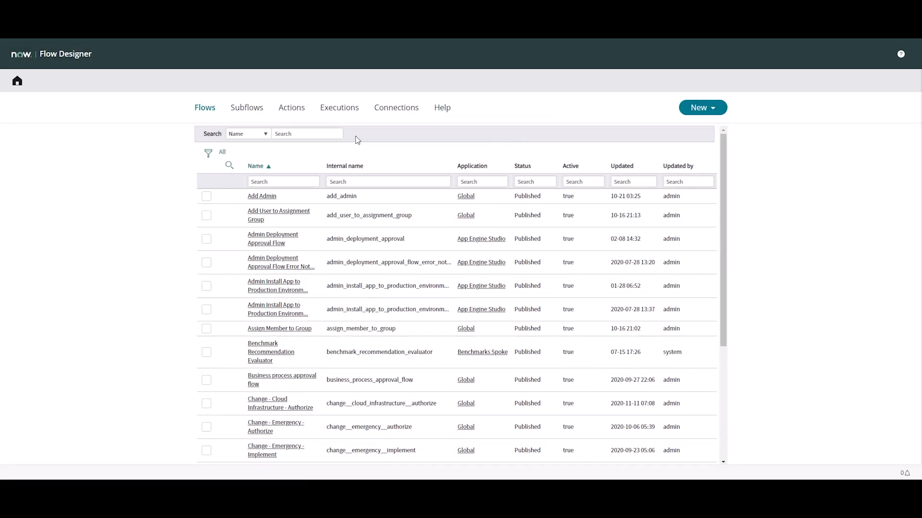
click(705, 108)
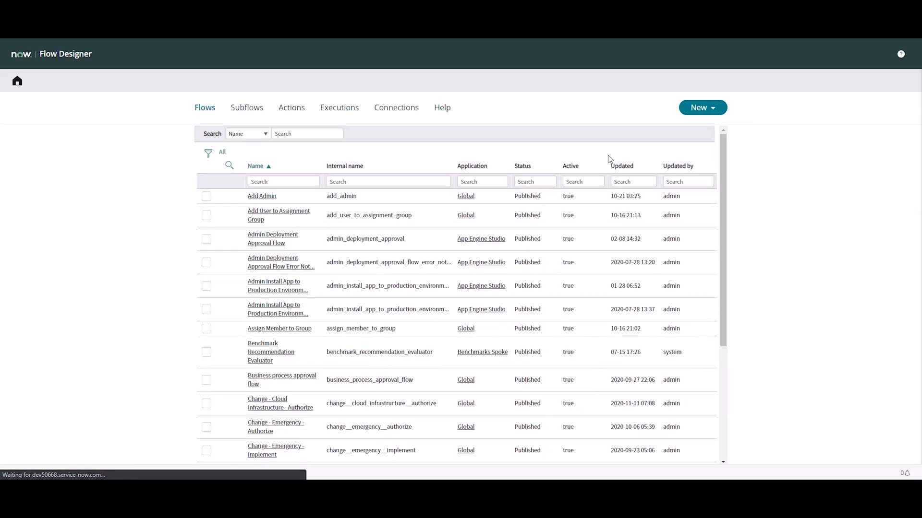
click(704, 112)
click(703, 122)
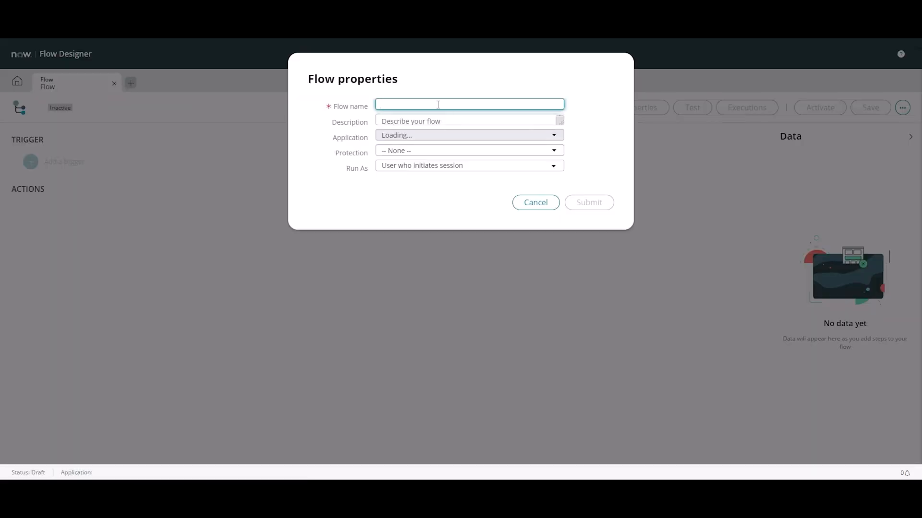
text(Expired)
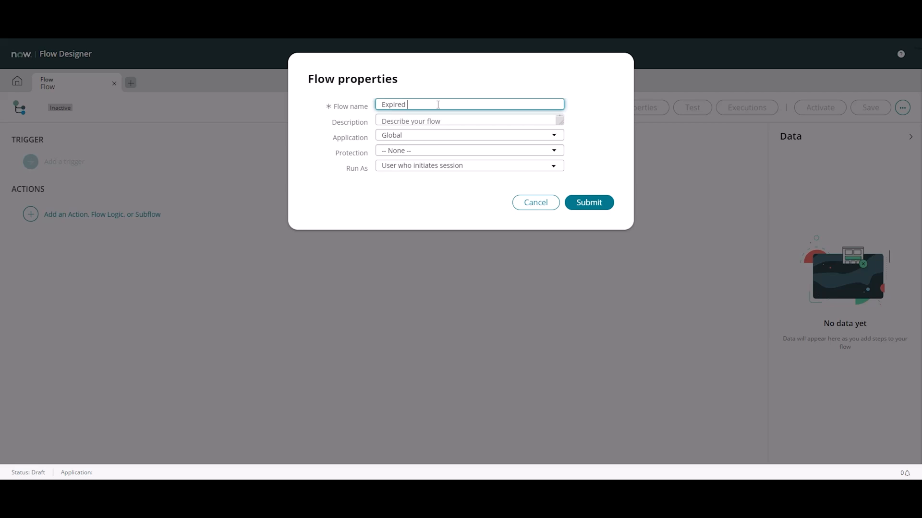
text( Change)
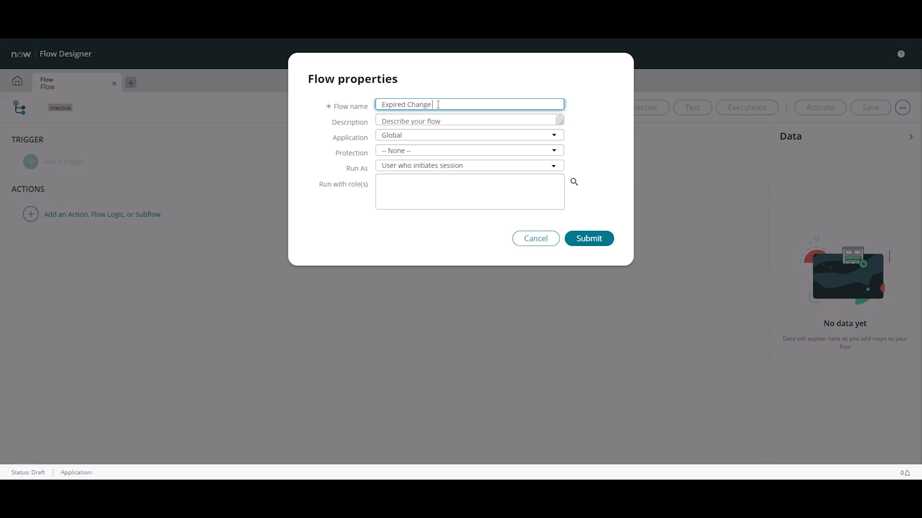
text( Request Reminder)
Set the flow to run as System User, submit its properties and skip the introductory tour
click(391, 168)
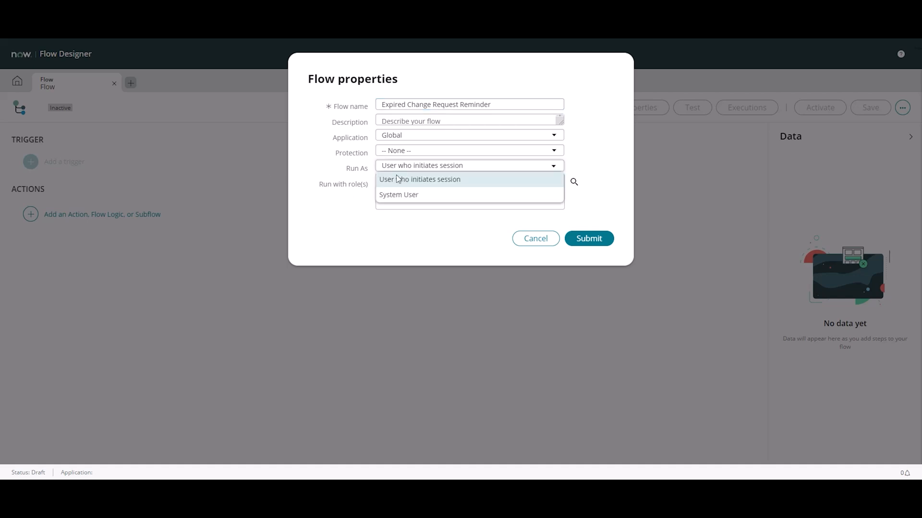
click(409, 195)
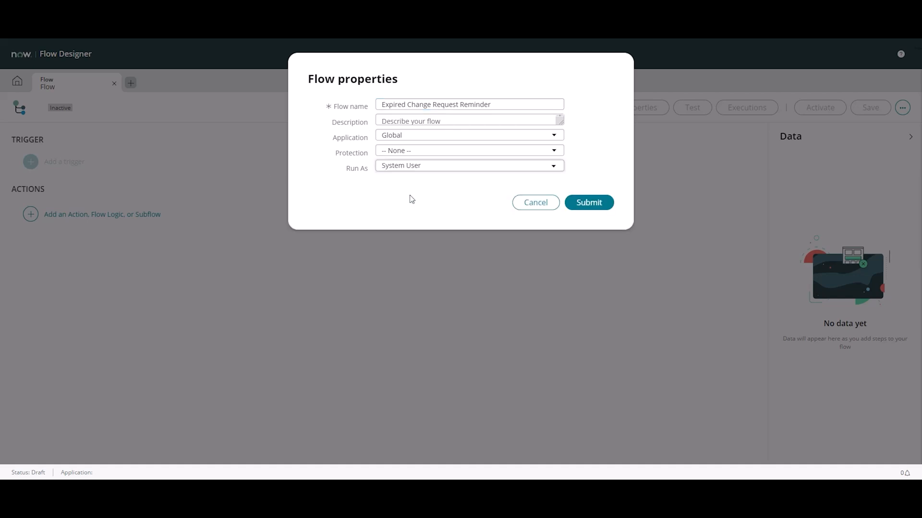
click(585, 200)
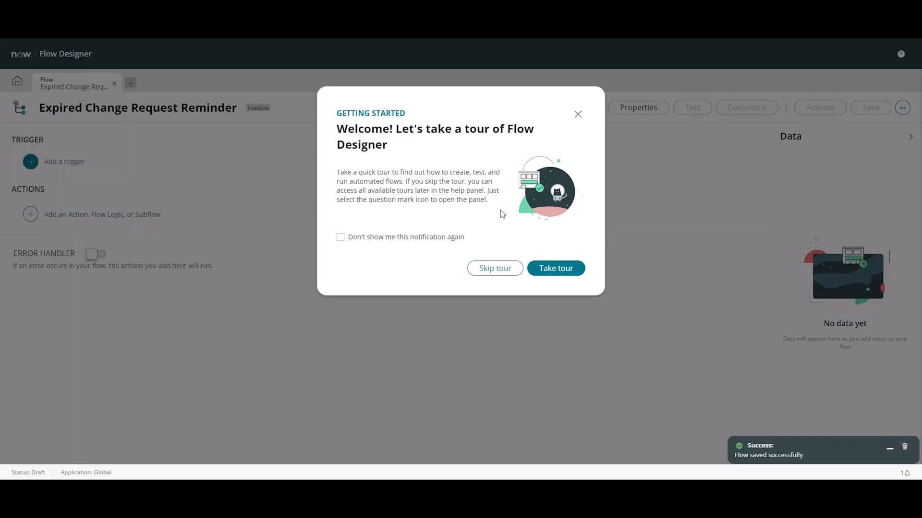
click(485, 268)
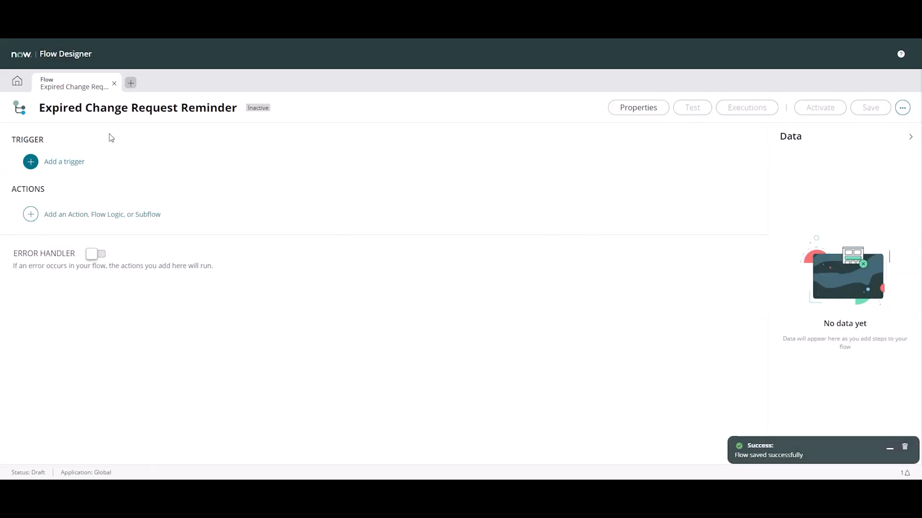
Add a Daily trigger to the Expired Change Request Reminder flow
click(53, 161)
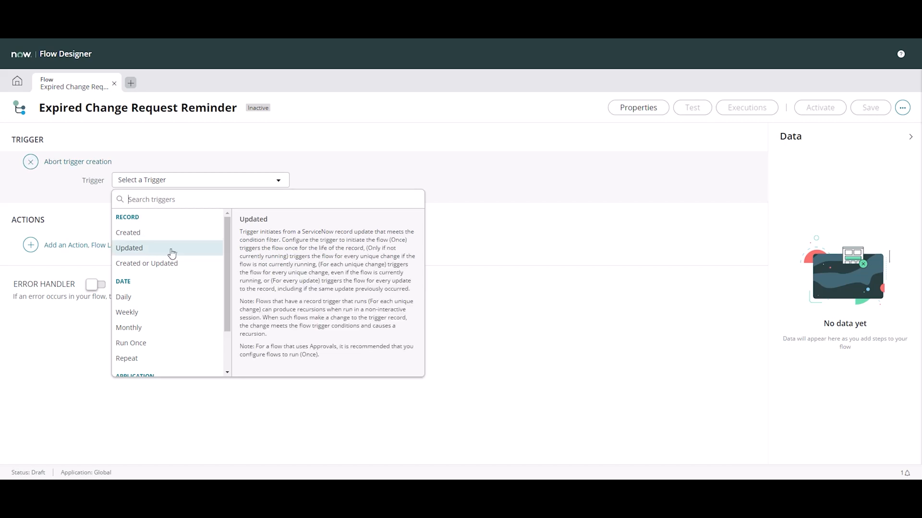
scroll(173, 255, down, 1)
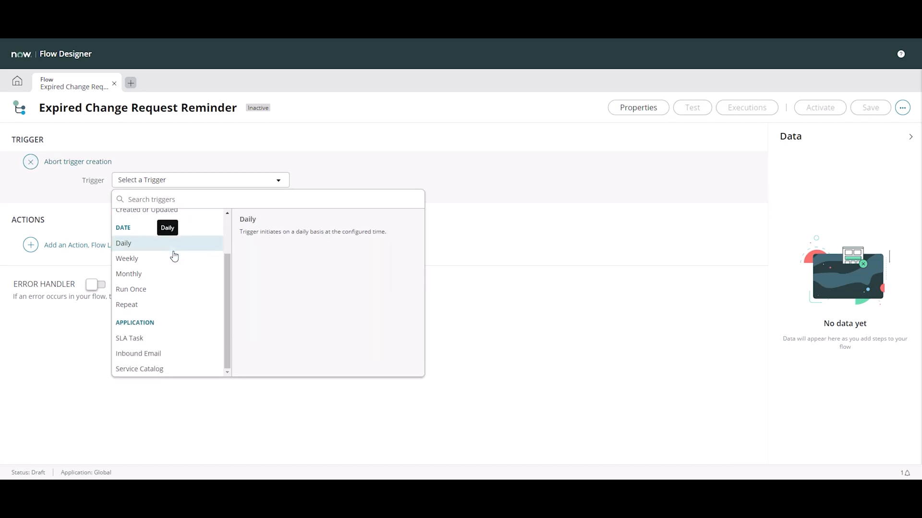
scroll(173, 256, up, 1)
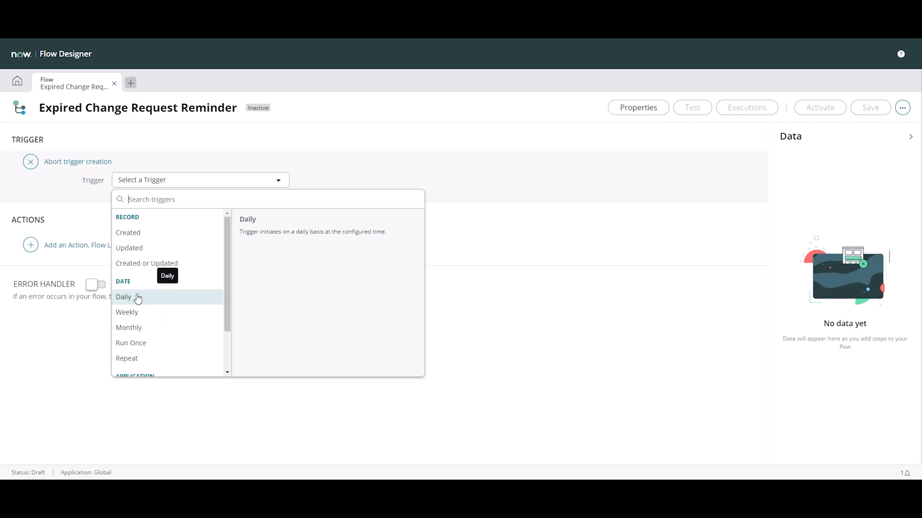
click(169, 298)
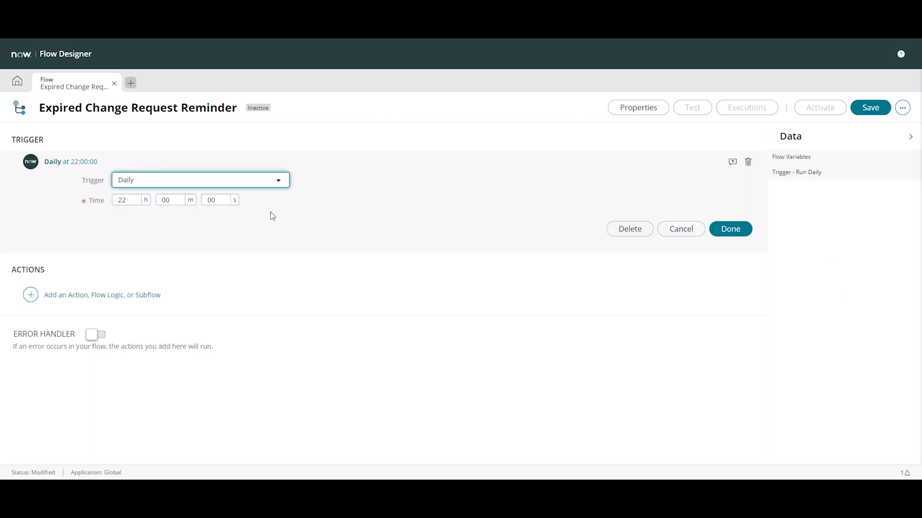
Set the daily trigger's time to 16:00:00 and save the trigger settings
double_click(124, 199)
text(4)
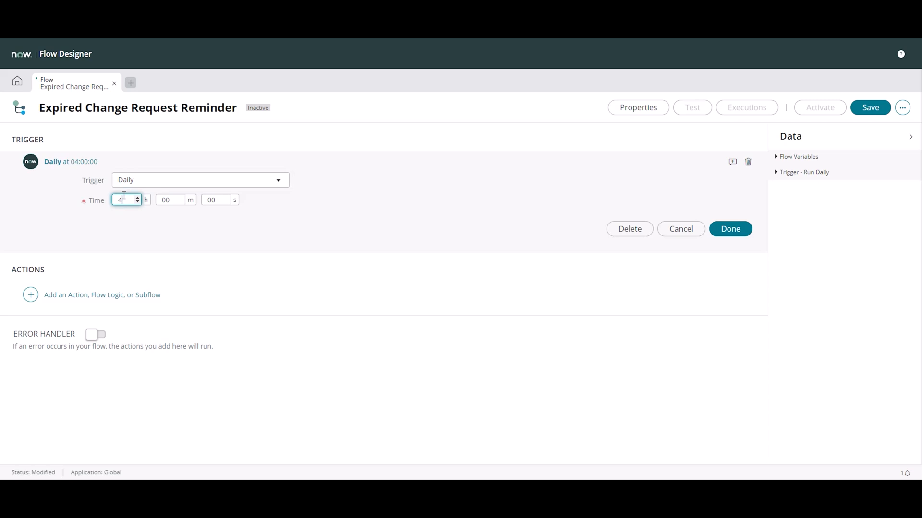
click(331, 182)
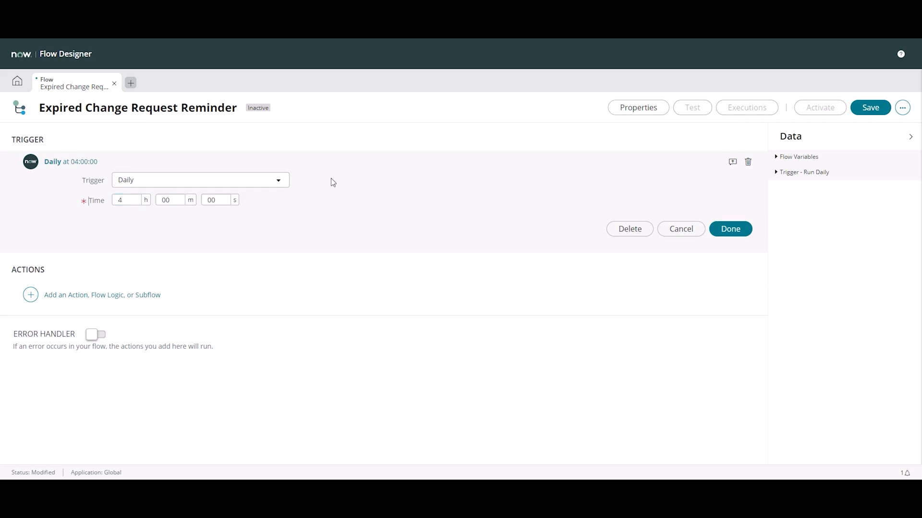
double_click(136, 199)
text(11)
click(441, 184)
click(732, 228)
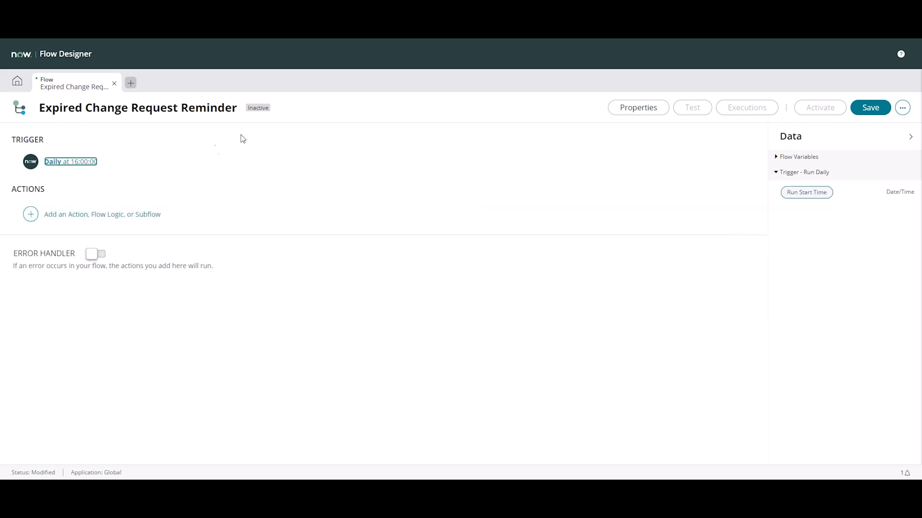
Add a Look Up Records action from ServiceNow Core to the flow
click(77, 212)
click(76, 213)
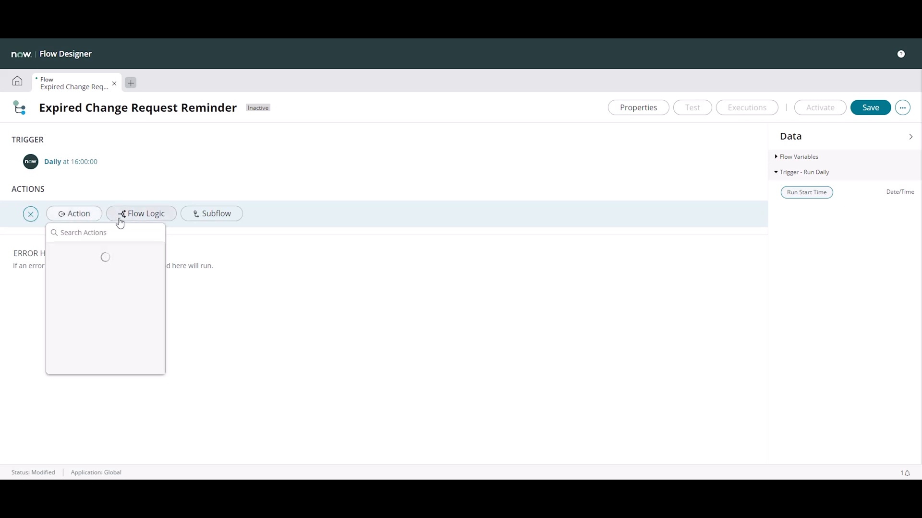
scroll(206, 292, down, 3)
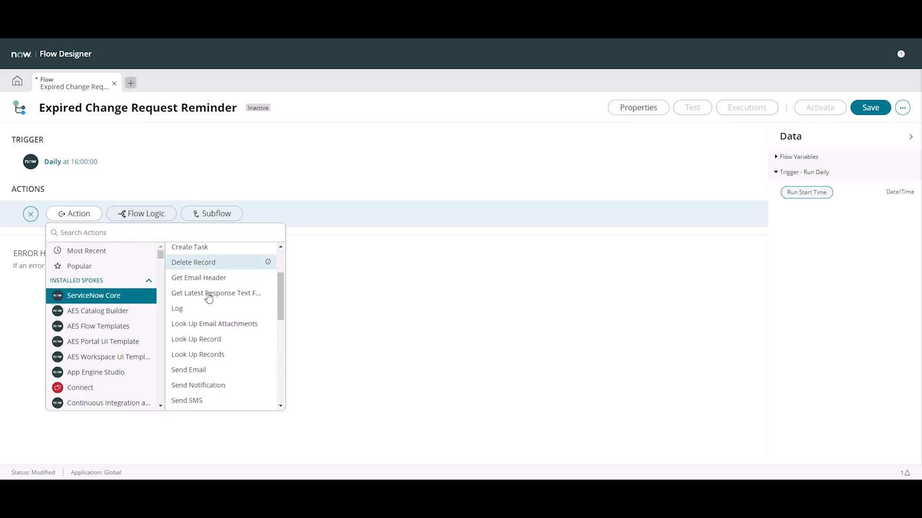
click(210, 354)
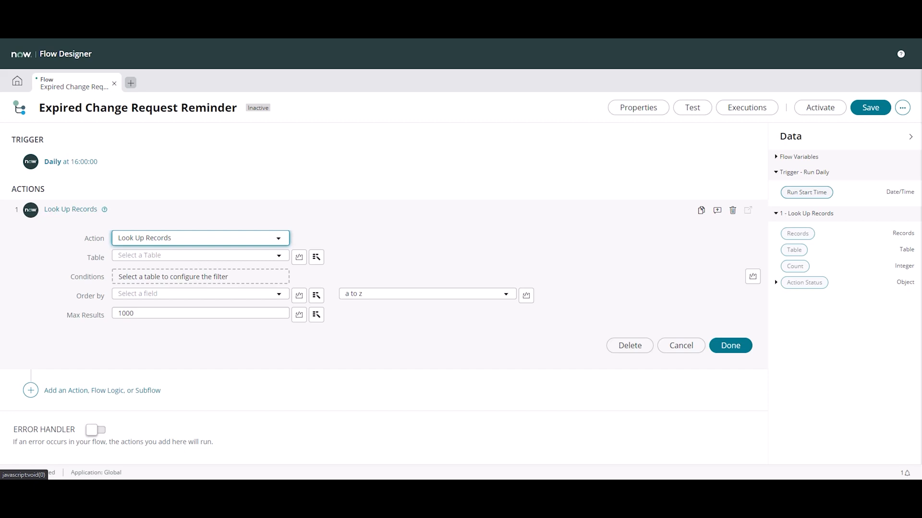
Set the Look Up Records action's table to Change Request [change_request]
click(172, 254)
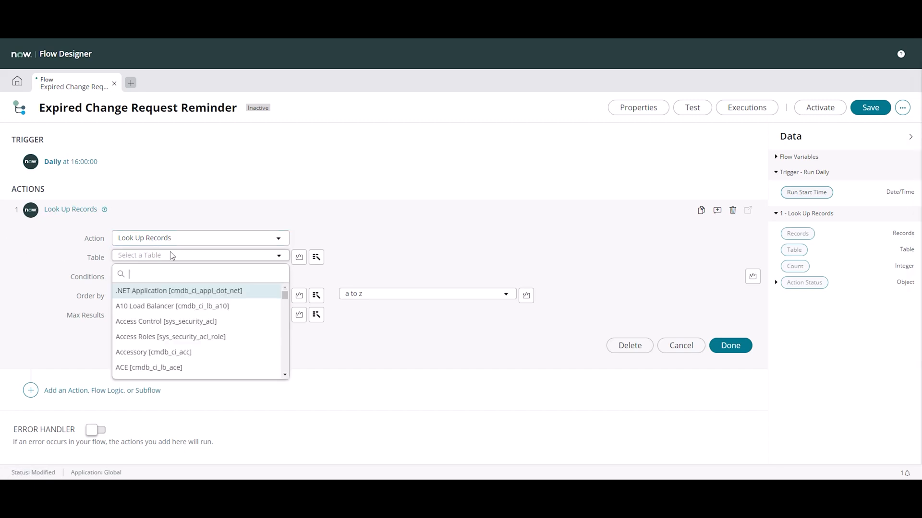
text(change_r)
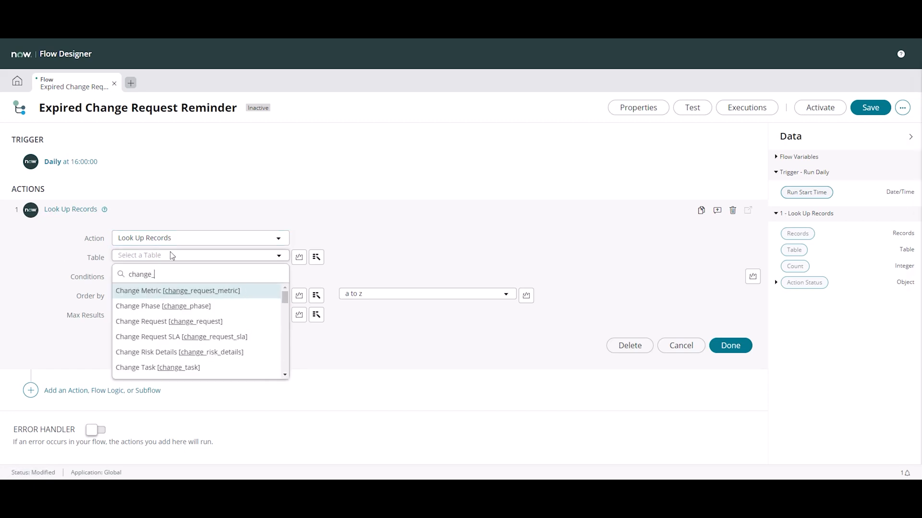
key(Down)
key(Down)
key(Down)
key(Down)
key(Down)
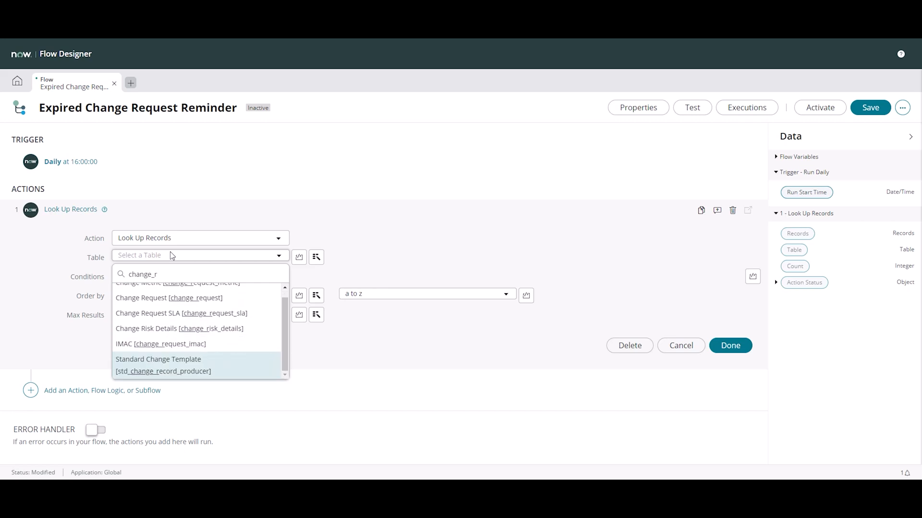
key(Up)
key(Up)
key(Up)
key(Up)
key(Return)
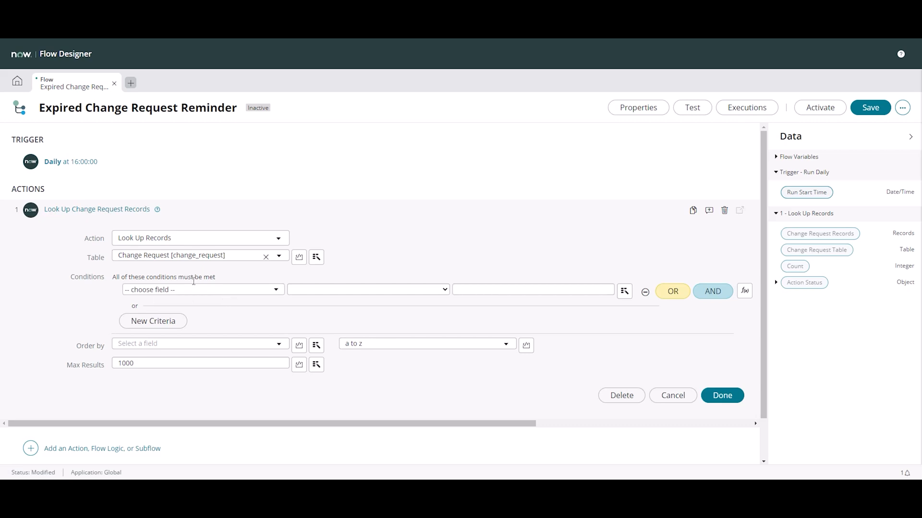
Start the first lookup condition with the State field and the operator "is one of"
click(194, 296)
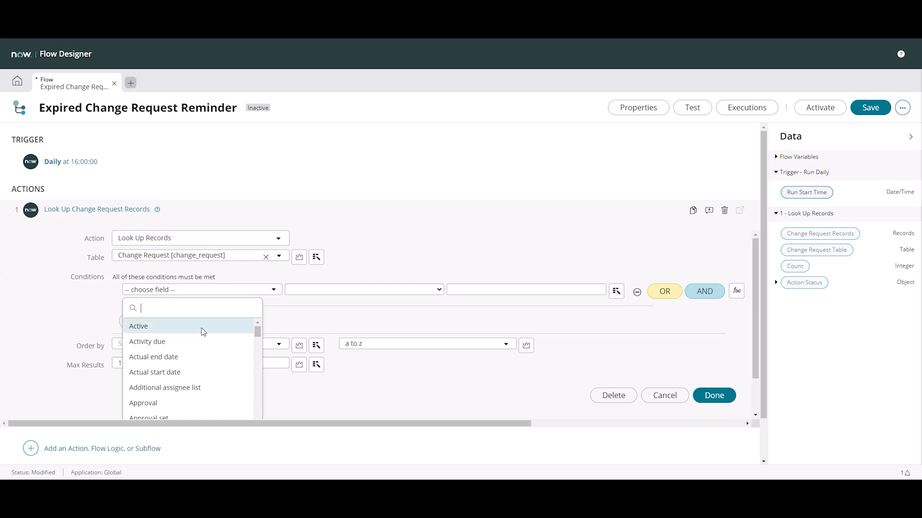
text(statw)
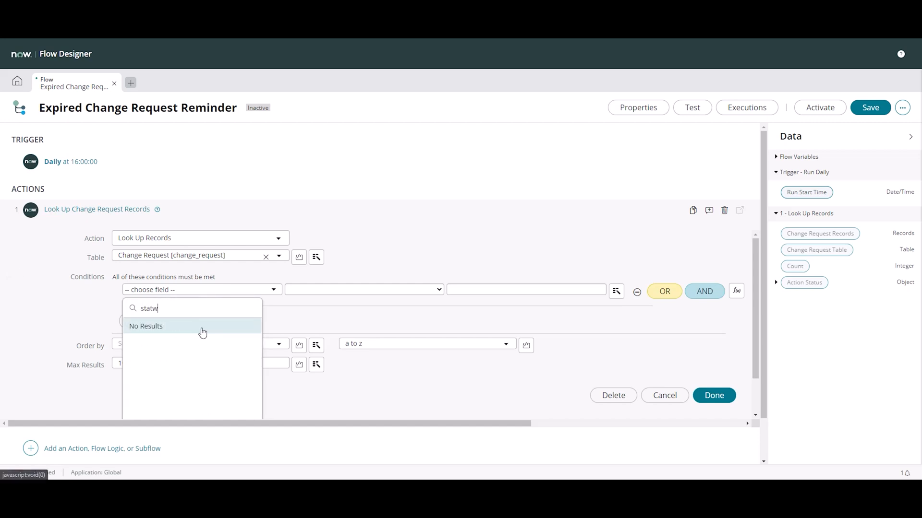
key(BackSpace)
text(e)
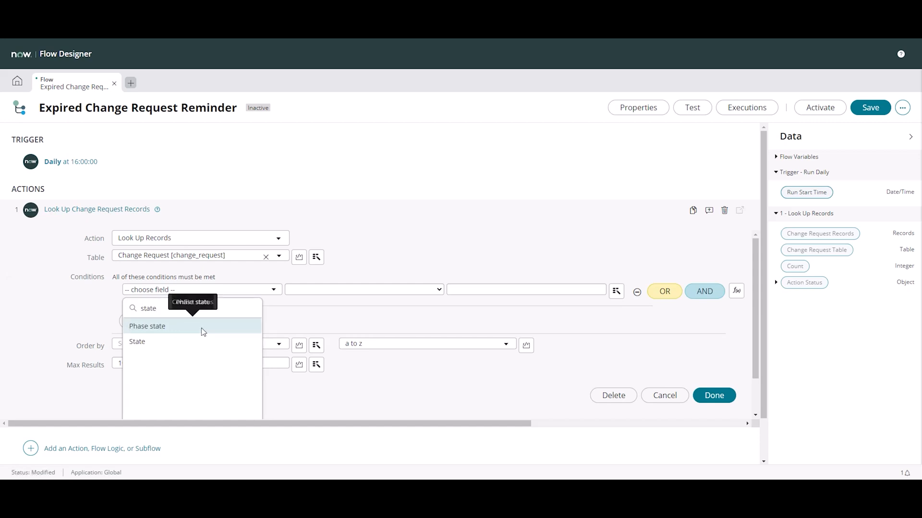
click(178, 341)
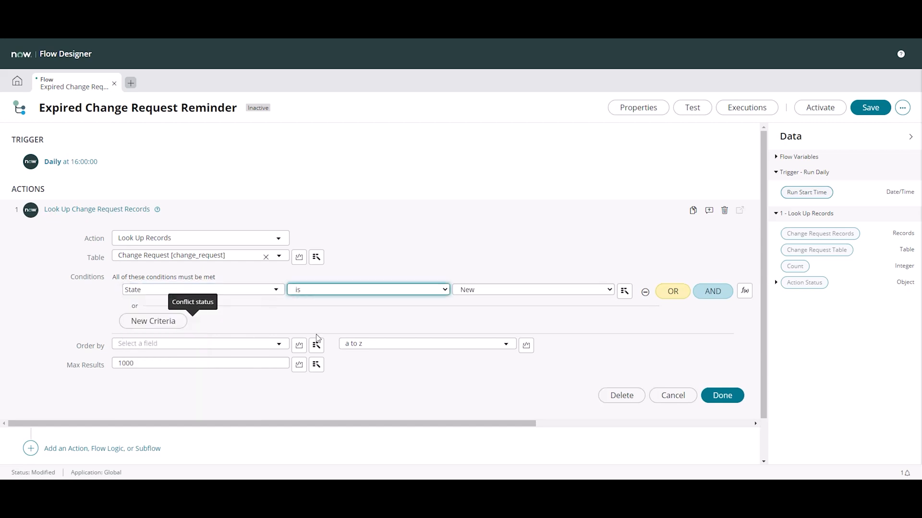
click(414, 293)
click(348, 321)
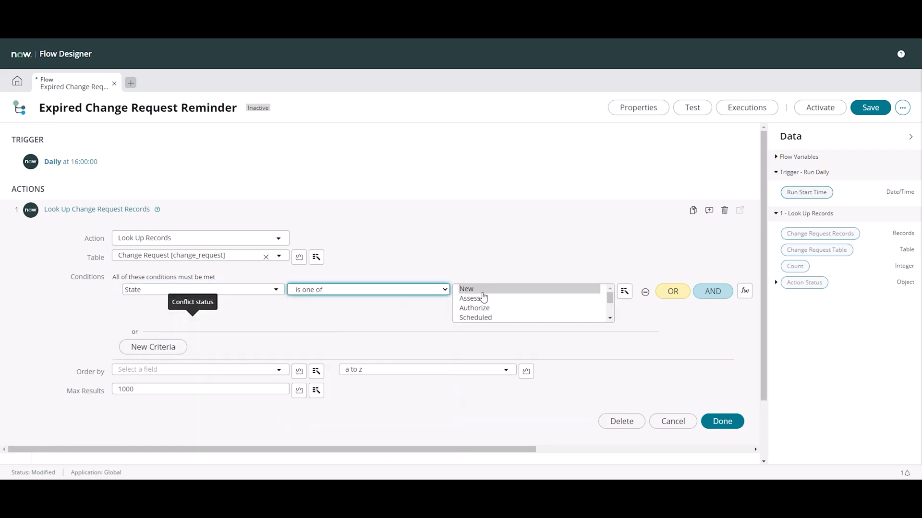
Select Scheduled, Implement and Review as the values of the State condition, checking the remaining state options
scroll(488, 313, down, 1)
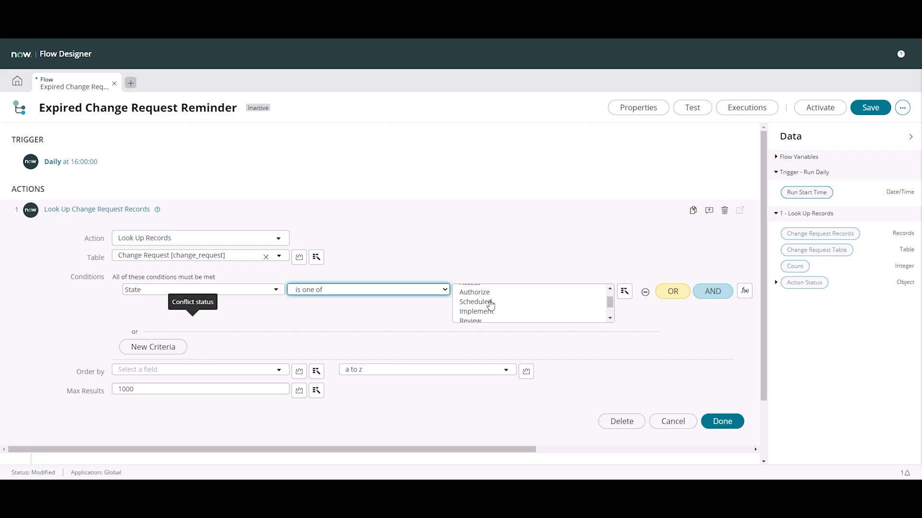
scroll(489, 303, up, 1)
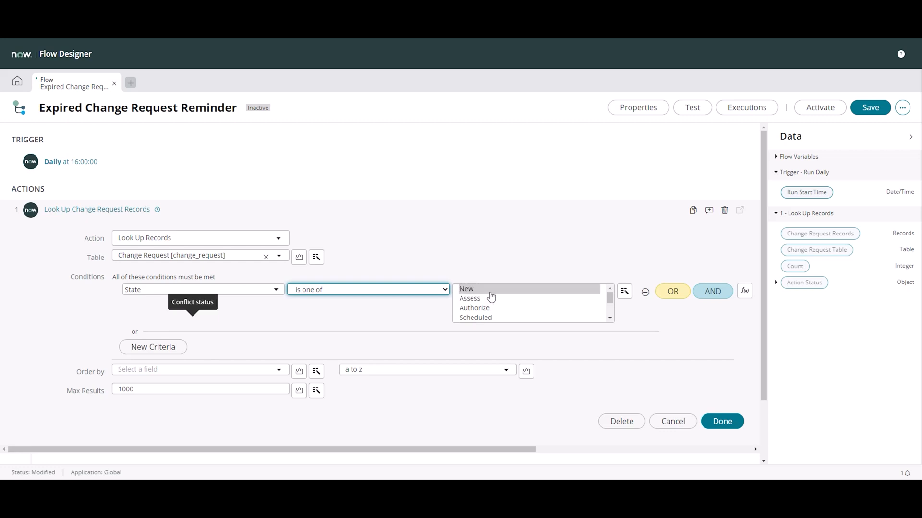
scroll(490, 297, down, 2)
scroll(482, 297, up, 1)
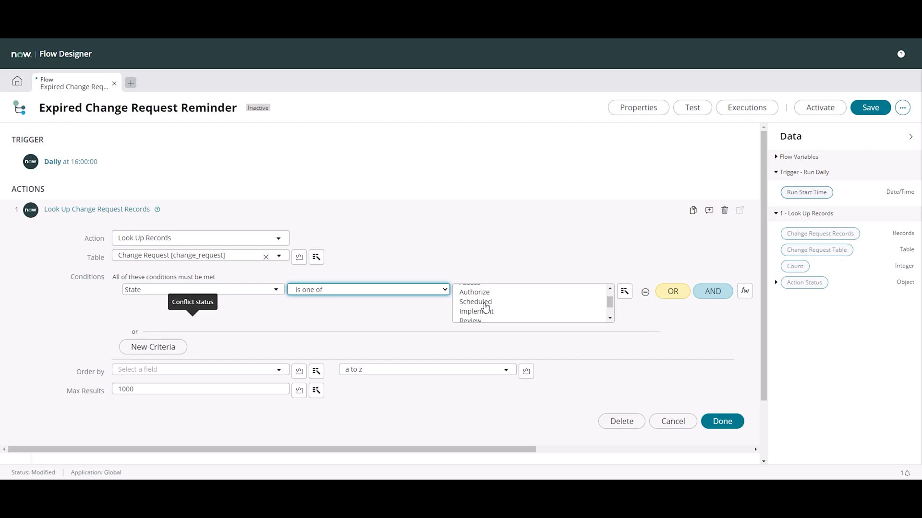
click(485, 302)
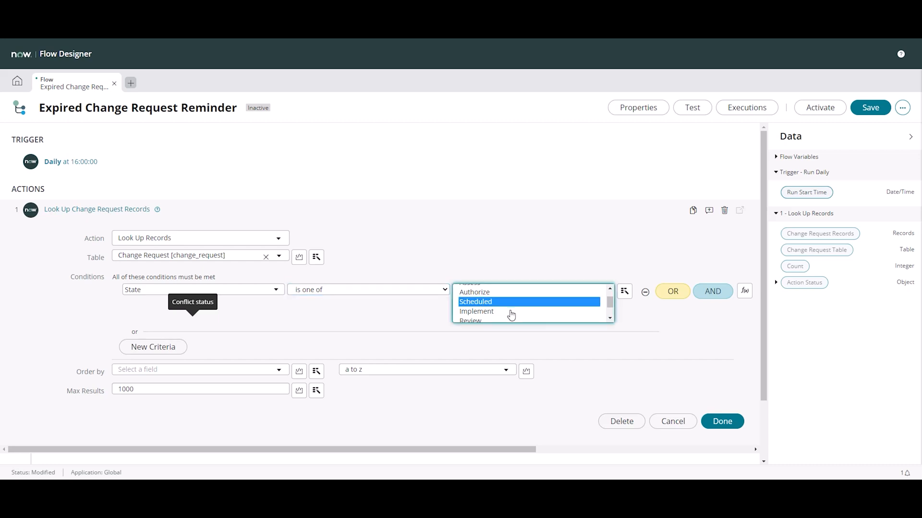
ctrl+click(484, 312)
ctrl+click(477, 321)
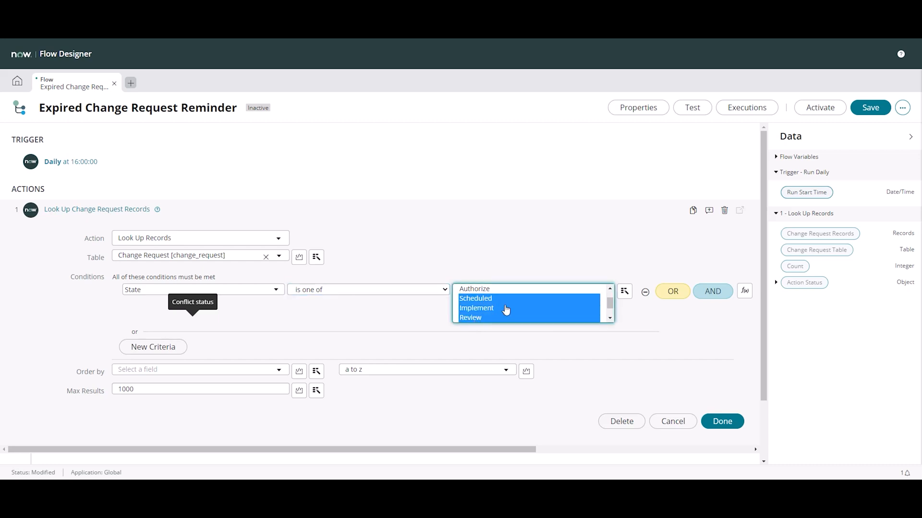
scroll(528, 294, down, 1)
scroll(528, 294, up, 1)
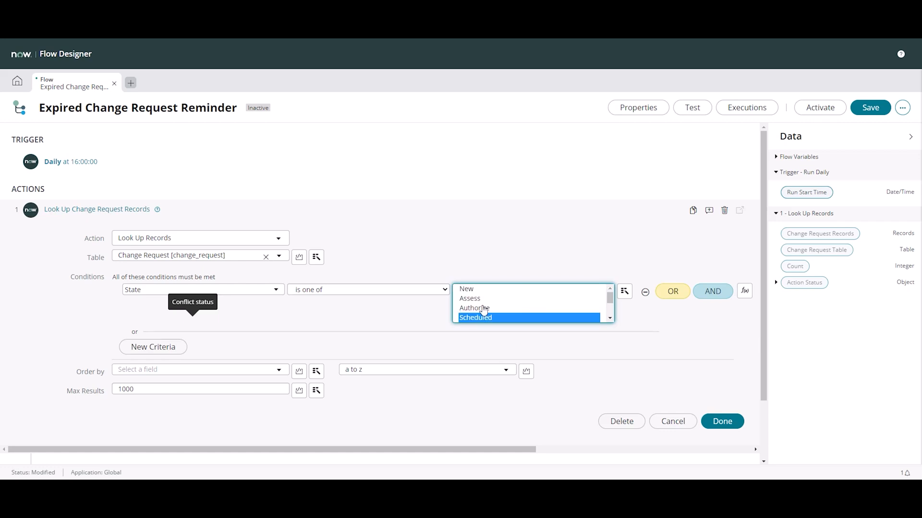
scroll(504, 312, down, 1)
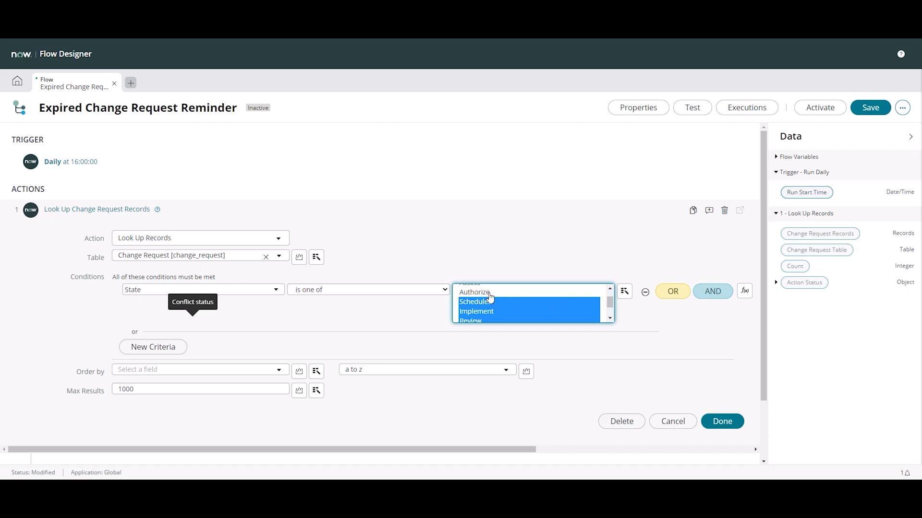
scroll(494, 306, down, 1)
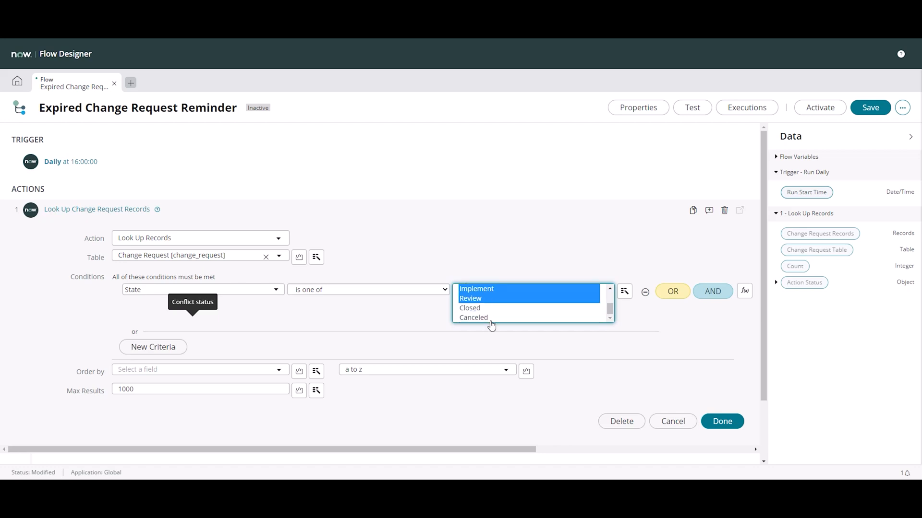
scroll(487, 317, up, 2)
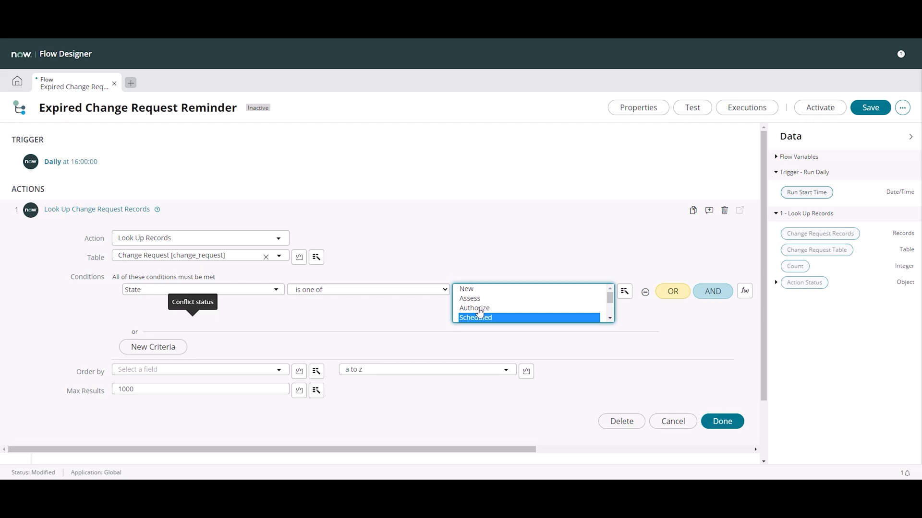
scroll(485, 314, down, 2)
scroll(489, 295, up, 1)
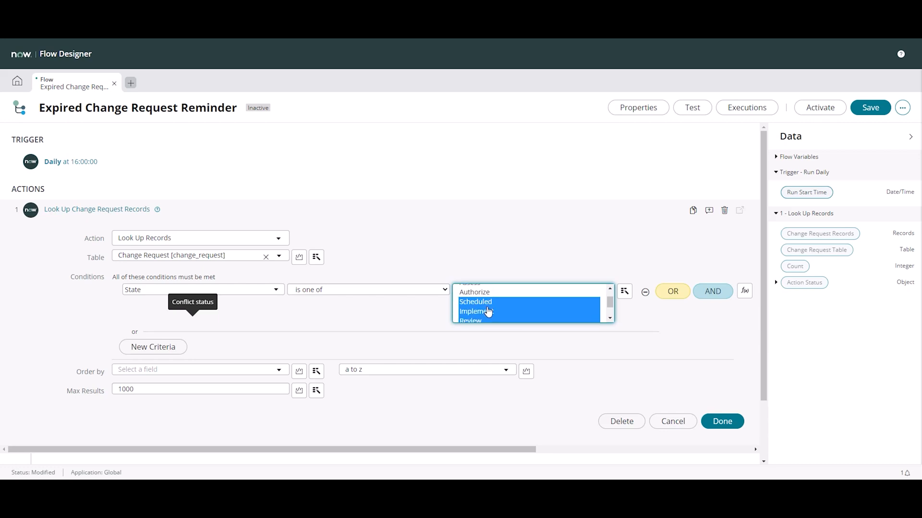
Add an AND condition requiring the Planned end date to be at or before Yesterday
click(713, 291)
click(153, 334)
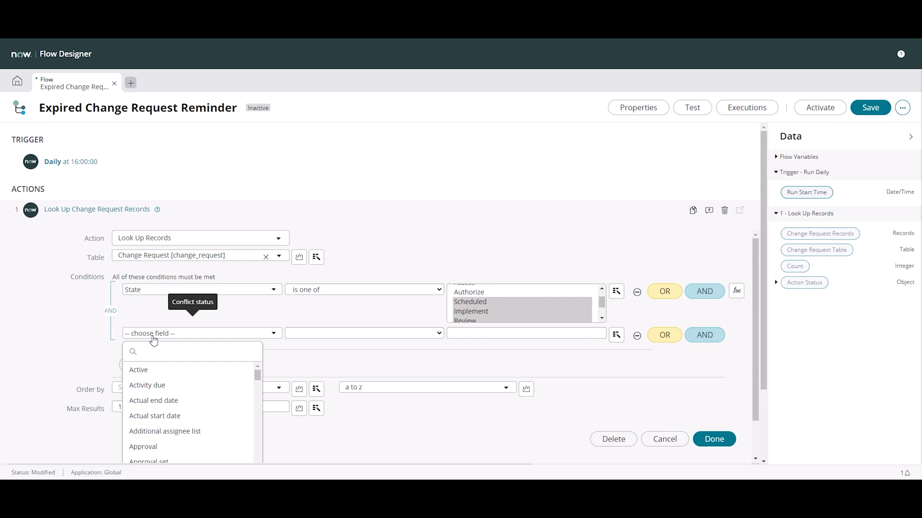
text(plann)
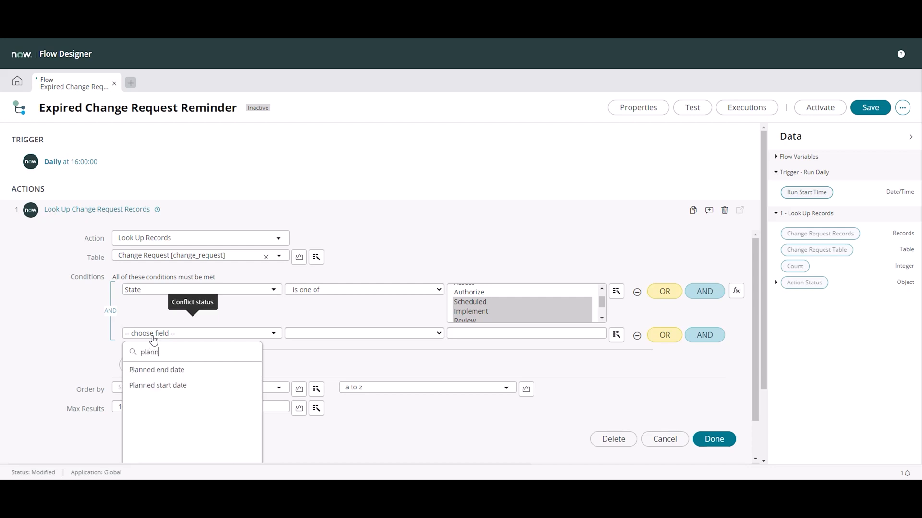
key(Return)
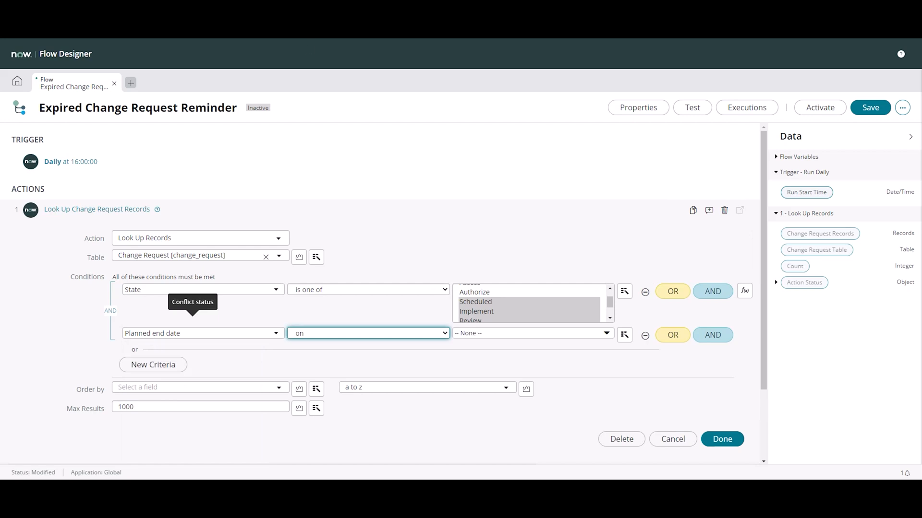
click(318, 333)
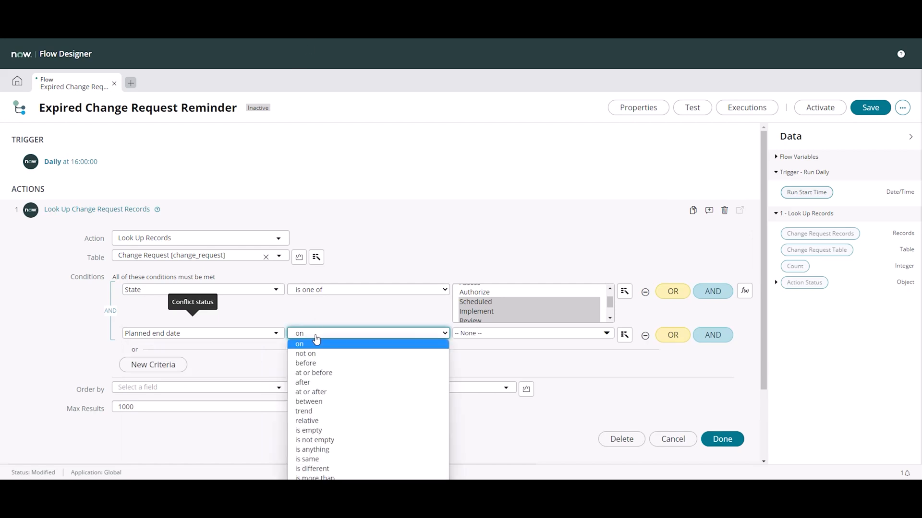
click(324, 374)
click(490, 334)
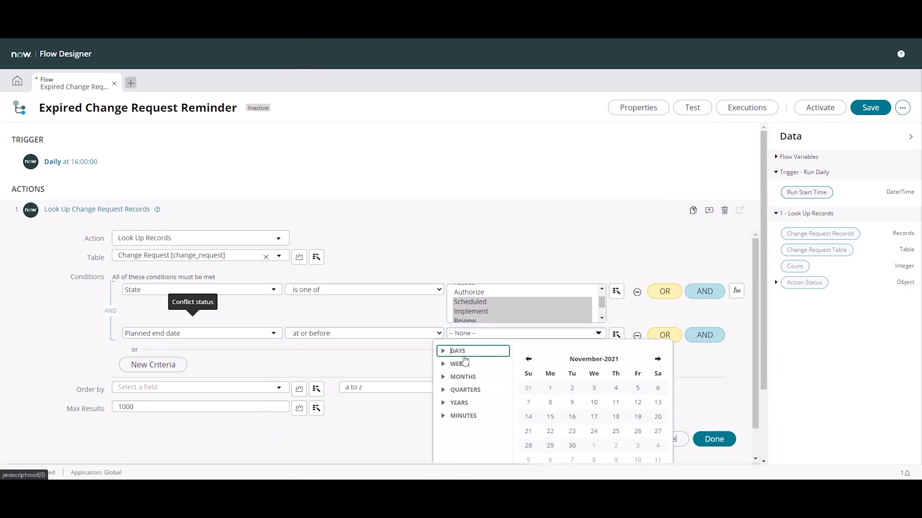
click(443, 351)
click(461, 371)
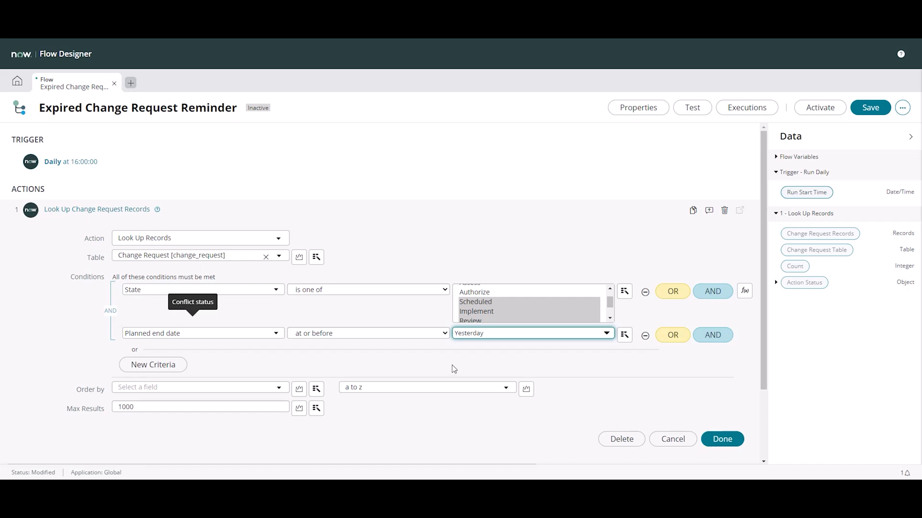
Add an AND condition requiring the change request's Type to be Normal
click(718, 341)
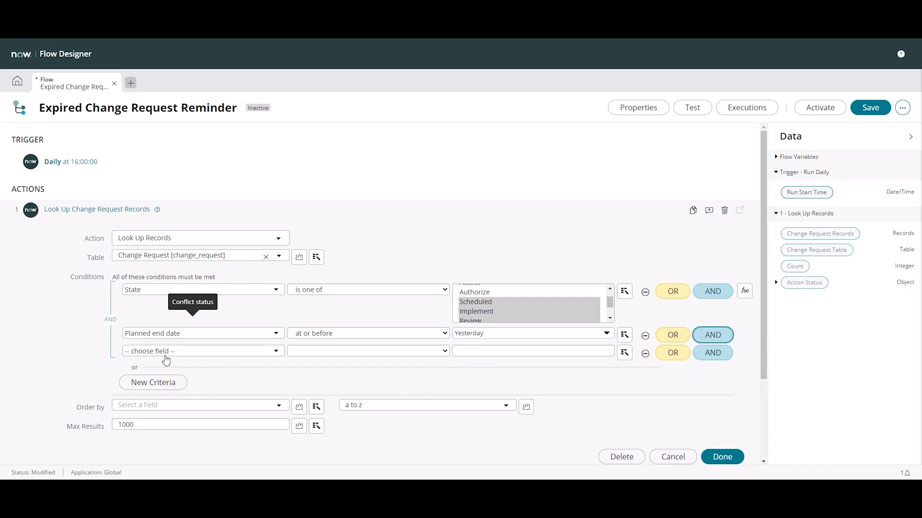
click(168, 355)
text(type)
key(Down)
key(Down)
key(Down)
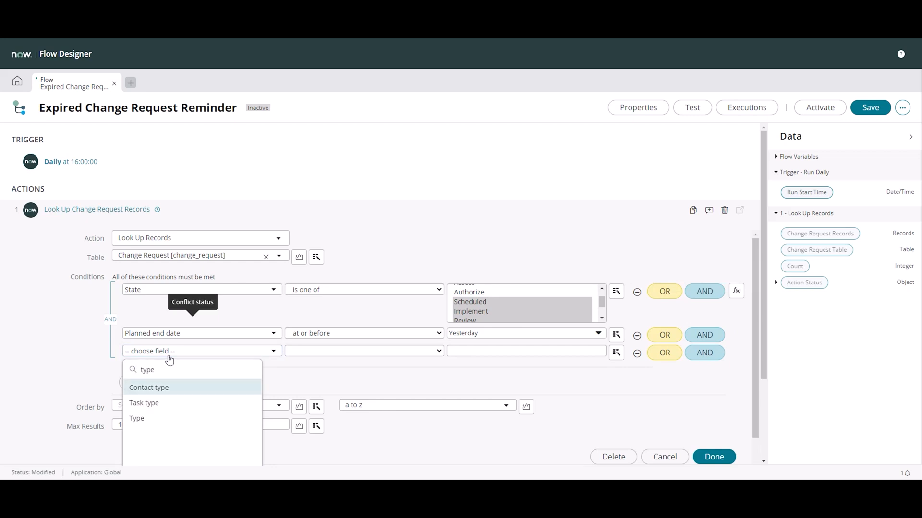
key(Return)
click(459, 351)
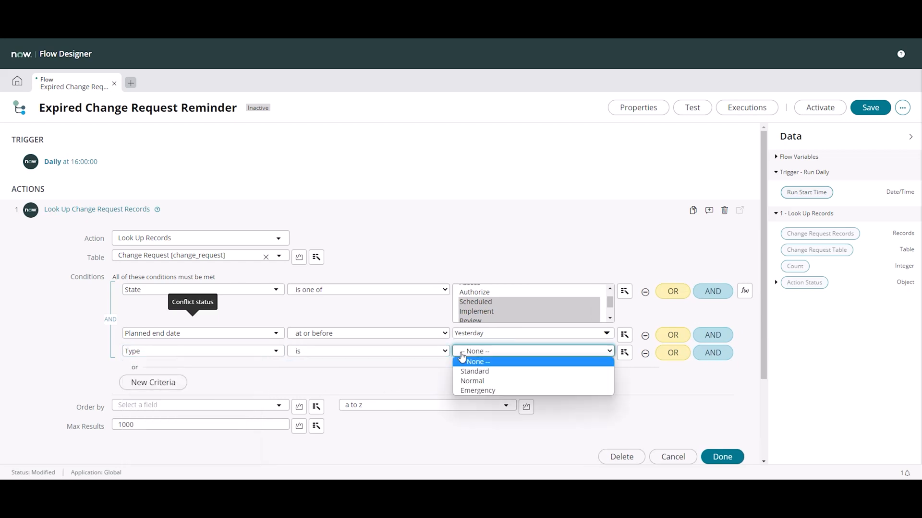
click(485, 381)
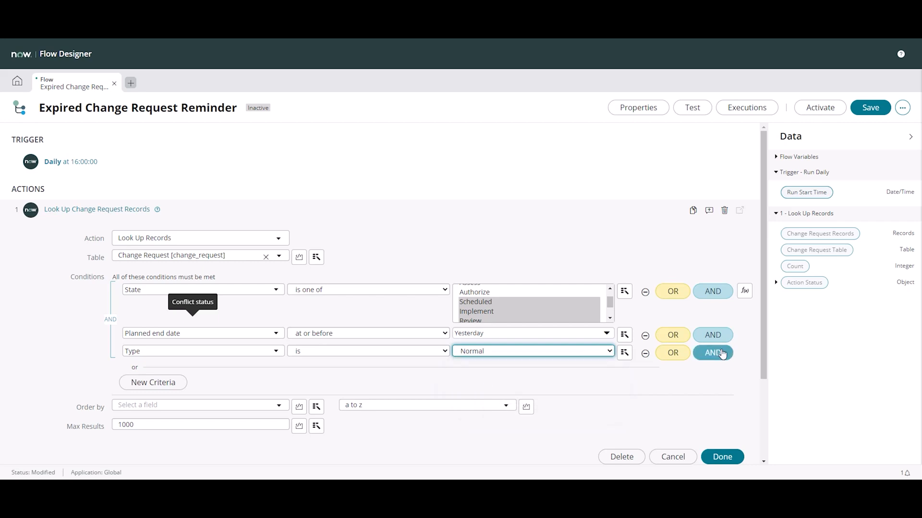
Add an AND condition requiring the change request's On hold field to be false
click(712, 352)
click(161, 370)
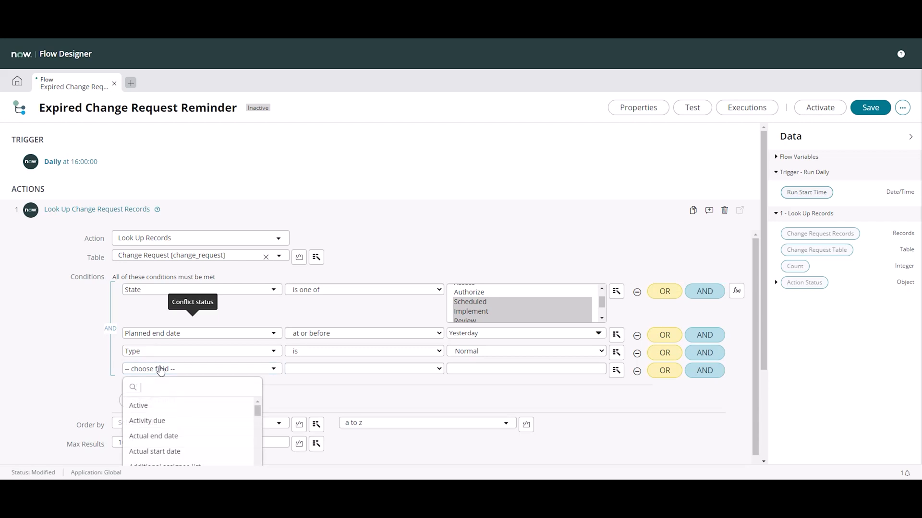
text(on h)
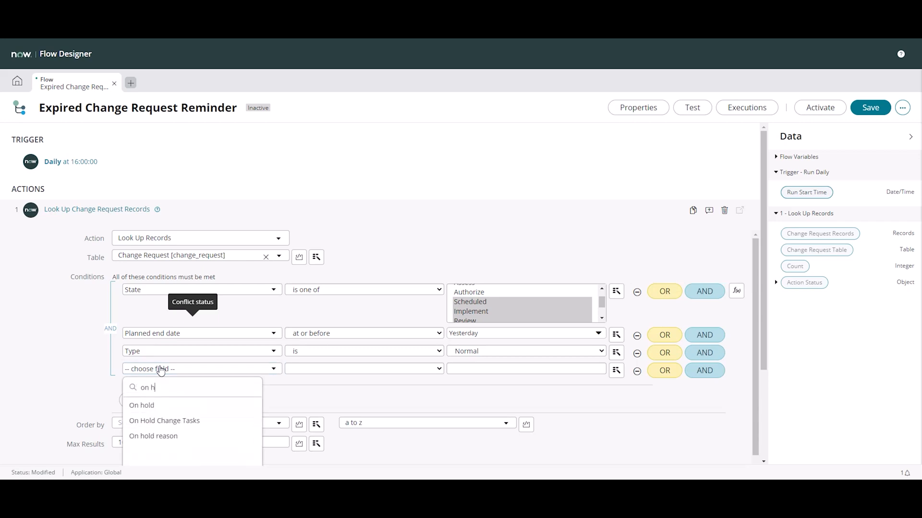
key(Down)
key(Return)
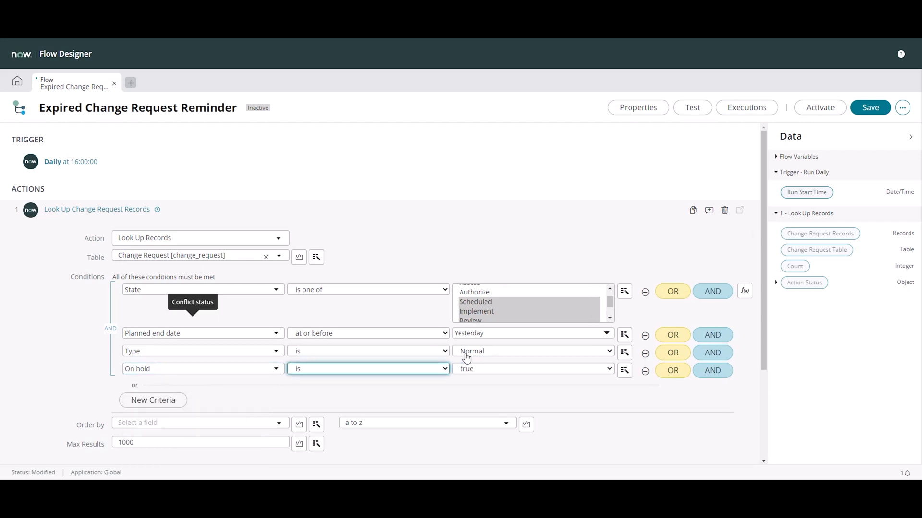
click(465, 369)
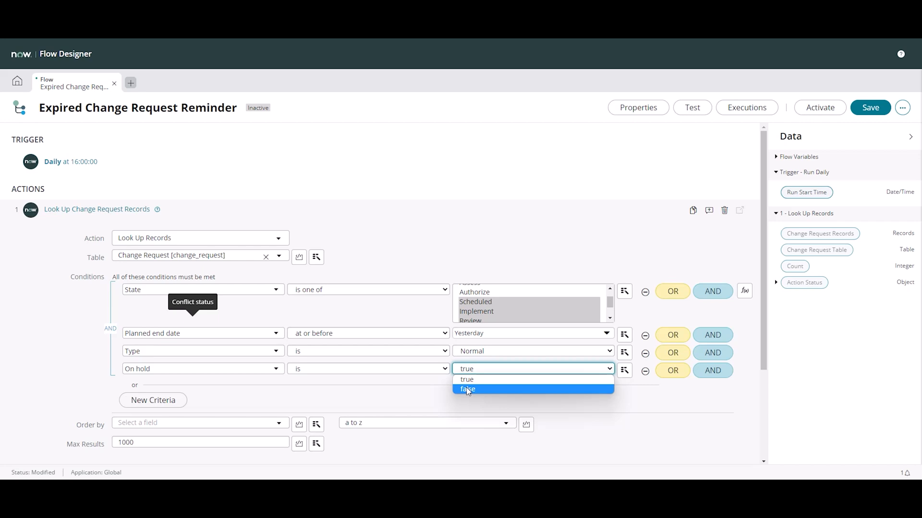
click(468, 390)
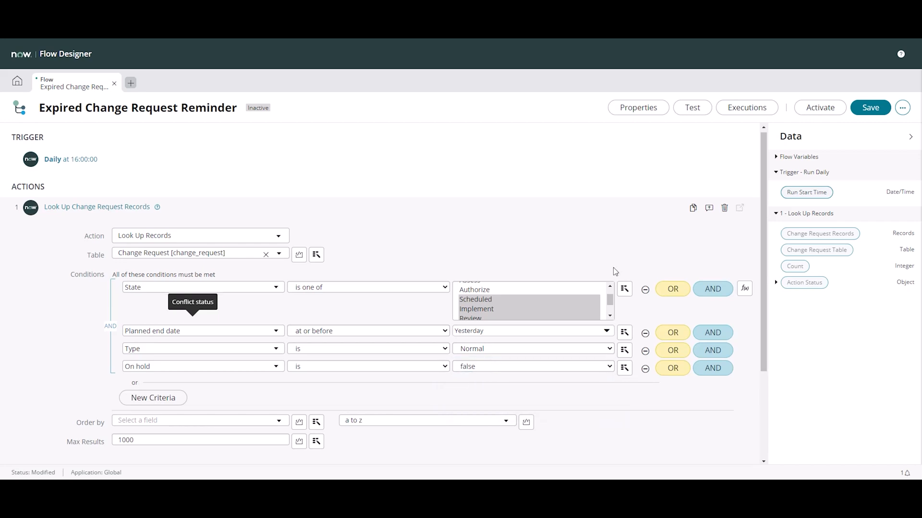
Finish the change request lookup action, keeping the maximum results at 1000, and save the flow
scroll(211, 345, down, 3)
click(146, 333)
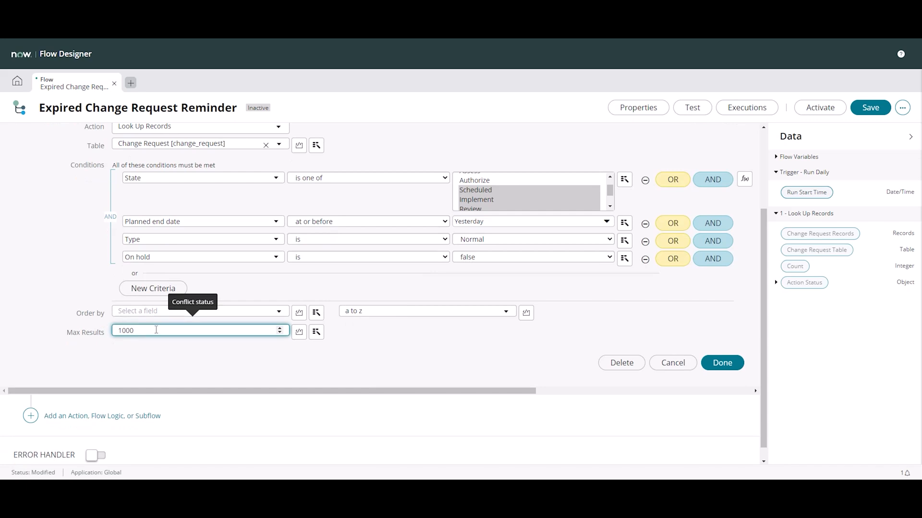
click(728, 363)
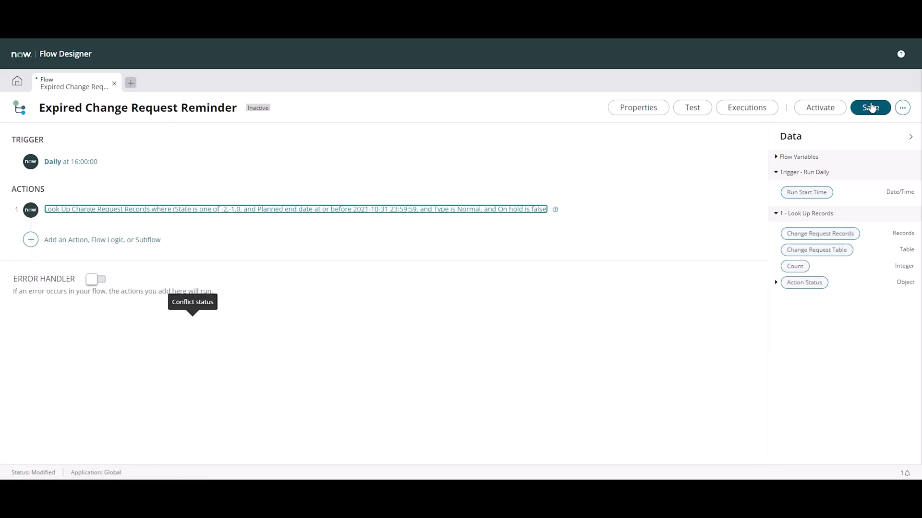
click(871, 103)
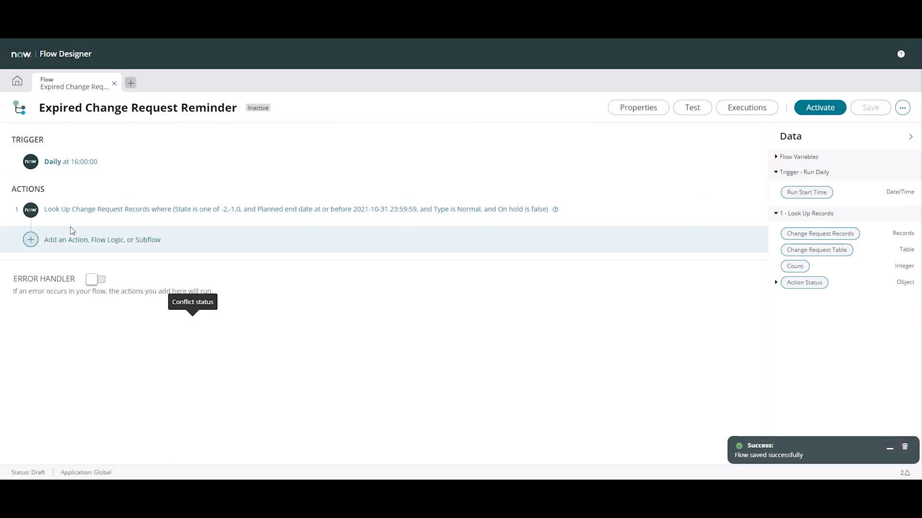
Add a For Each loop below the lookup that iterates over its Change Request Records
click(63, 242)
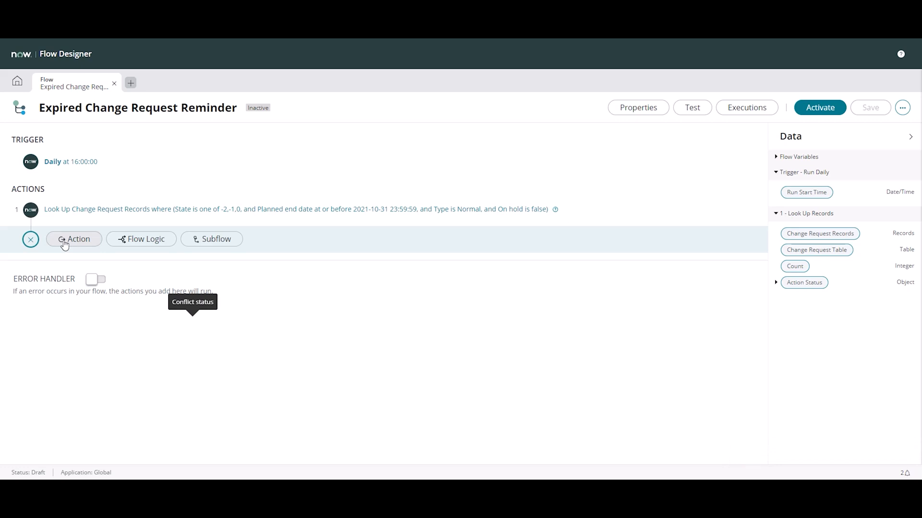
click(67, 241)
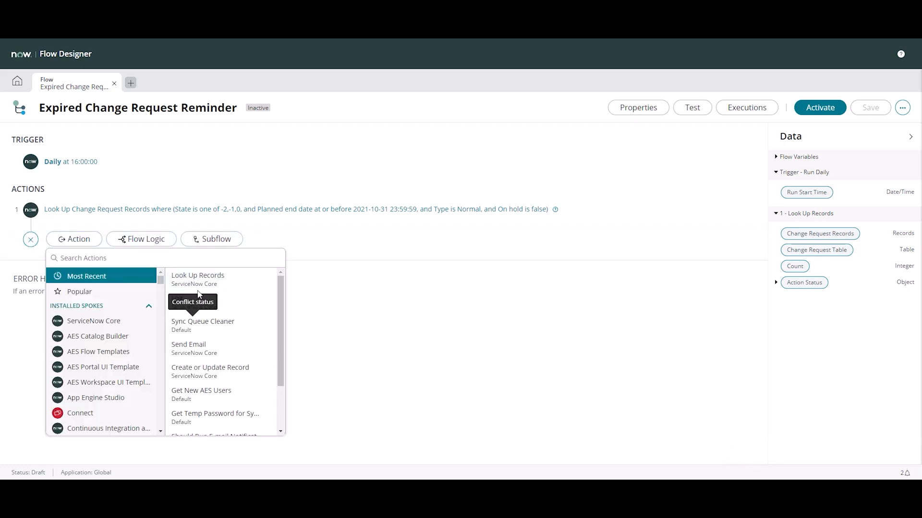
click(144, 239)
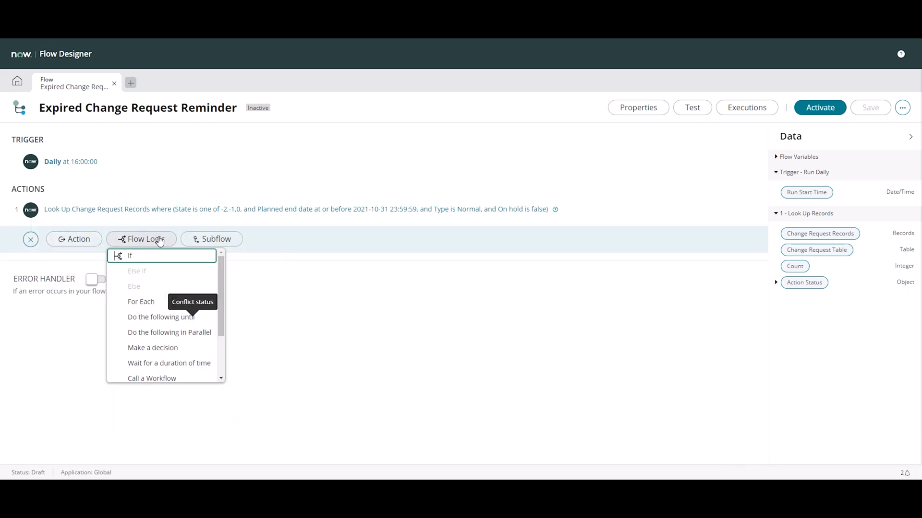
click(132, 302)
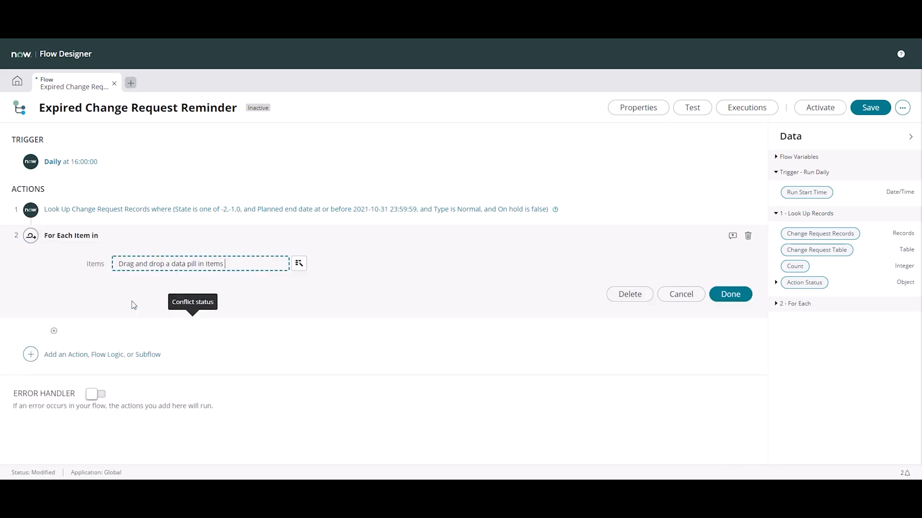
click(296, 265)
click(285, 317)
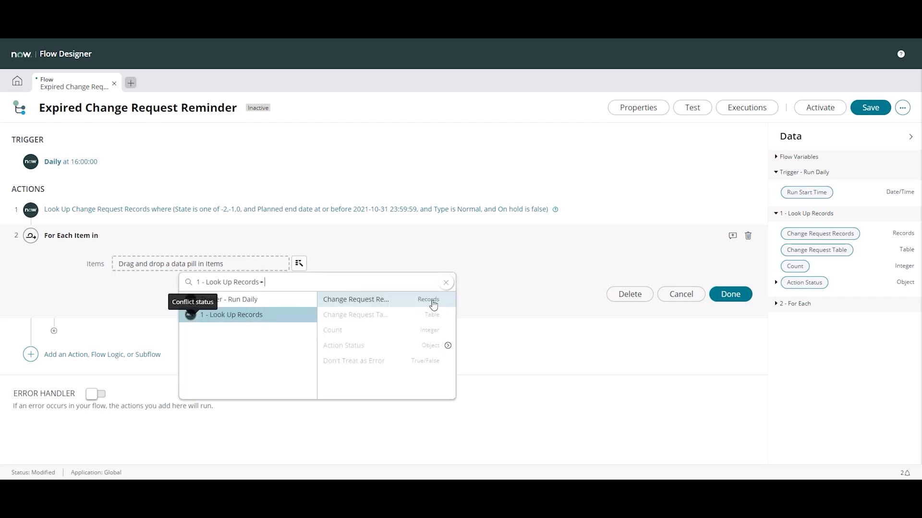
click(385, 300)
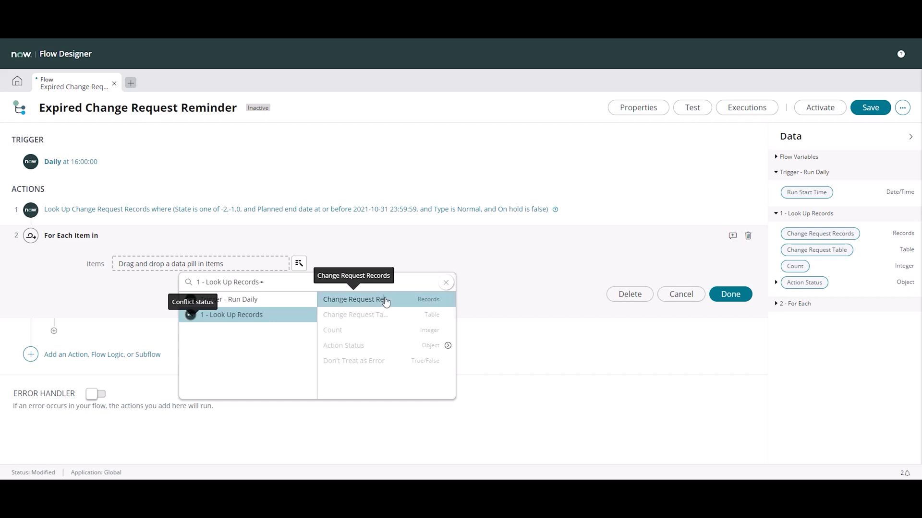
click(728, 291)
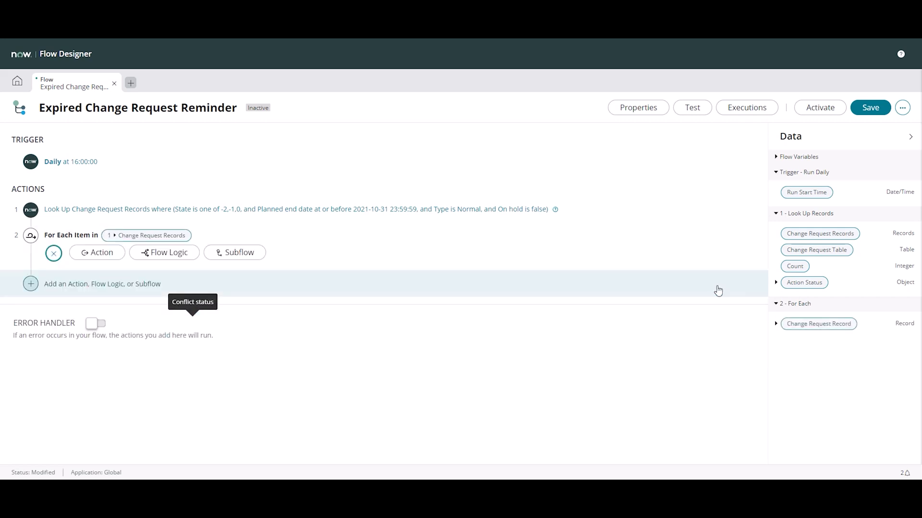
Add the Link Generator's Generate Table Record Link action inside the For Each loop
click(108, 258)
scroll(155, 335, down, 1)
scroll(155, 334, up, 1)
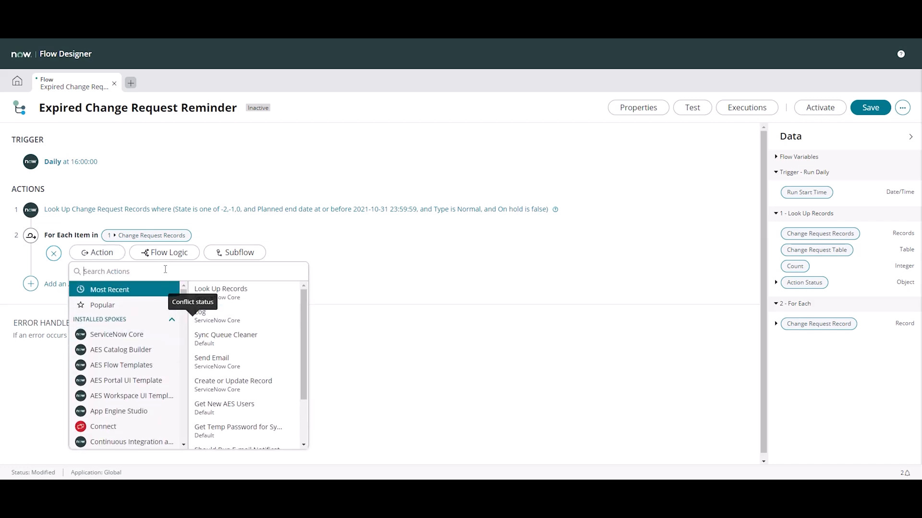
text(link)
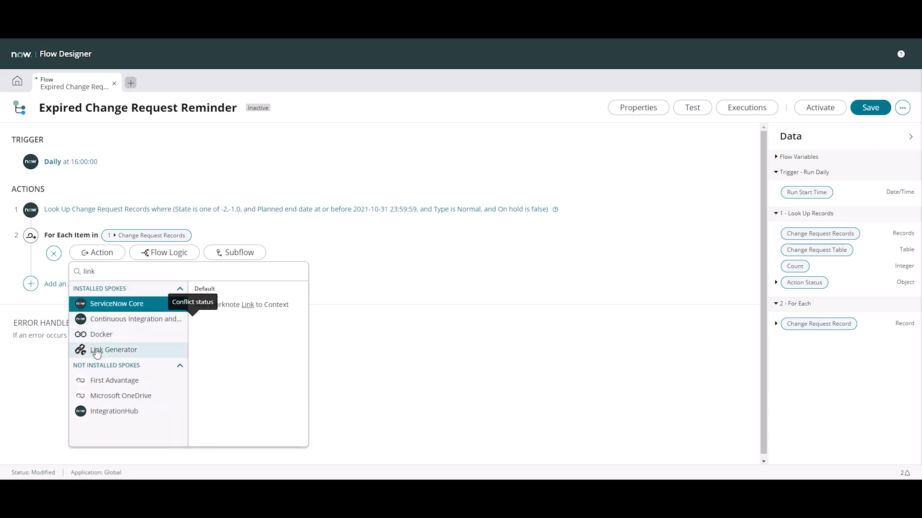
click(96, 353)
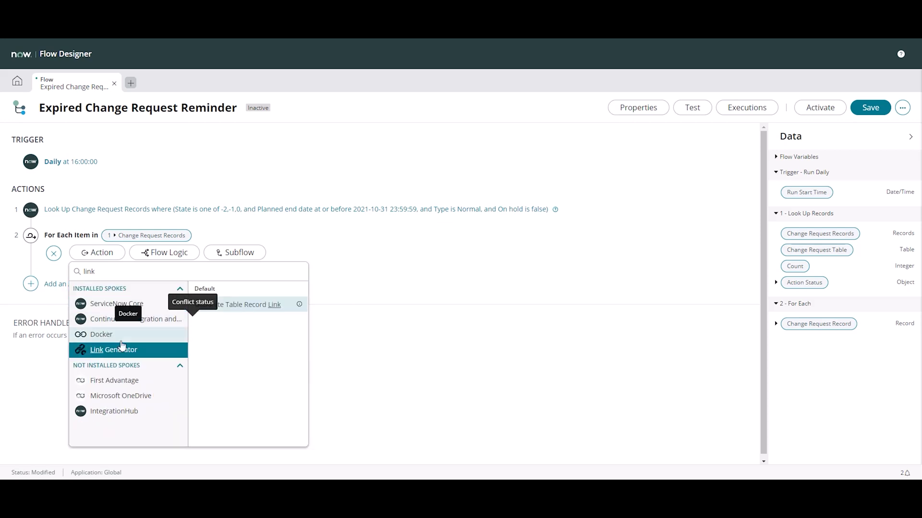
click(230, 306)
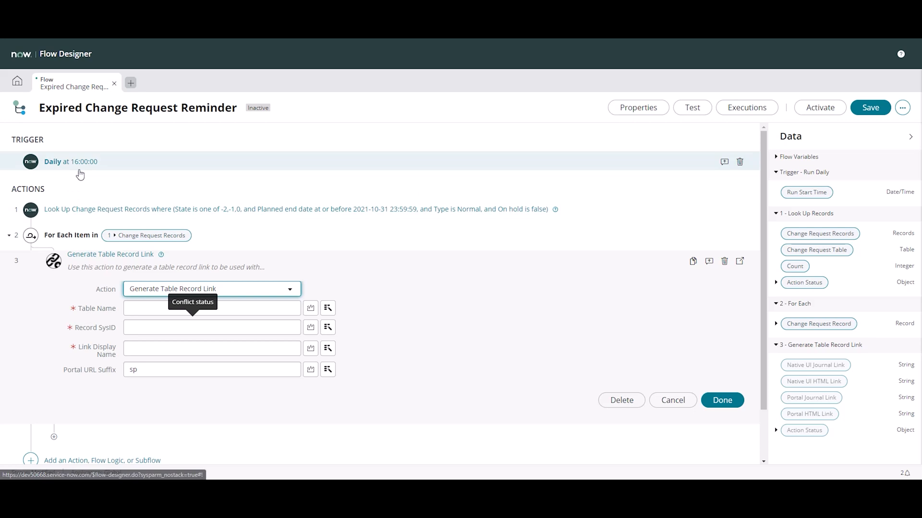
Review the table and conditions of the change request lookup, and return to the Generate Table Record Link action
click(453, 210)
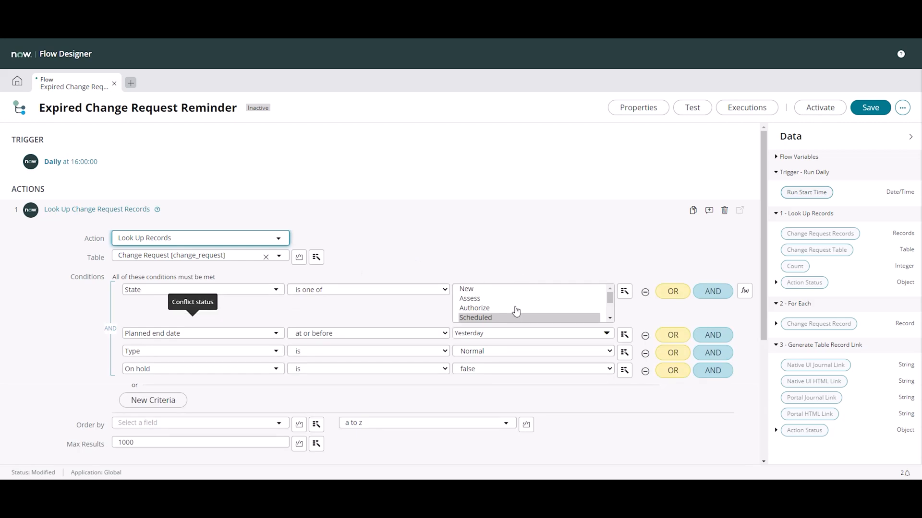
scroll(514, 313, down, 3)
scroll(510, 302, down, 2)
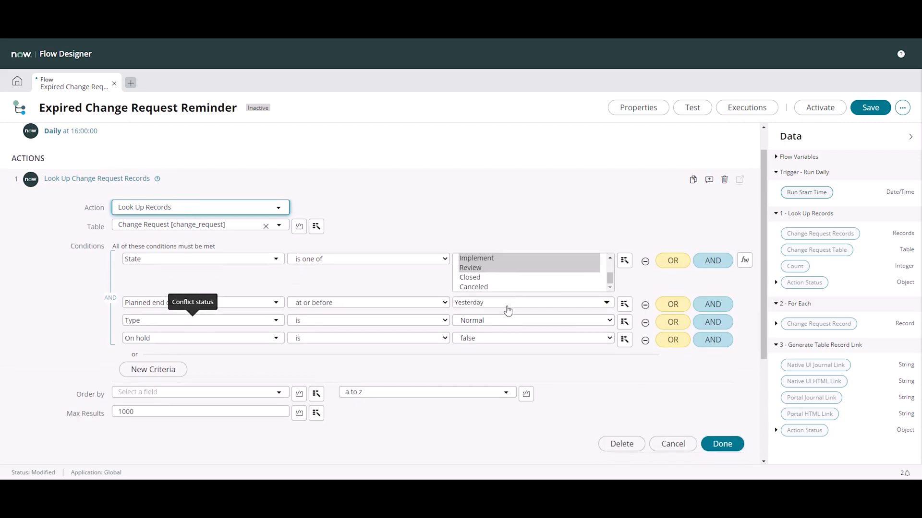
scroll(508, 311, down, 5)
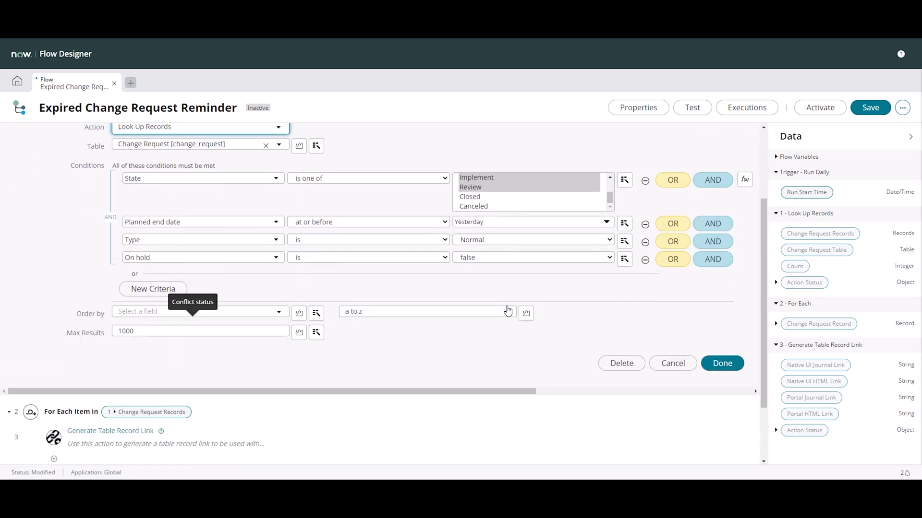
click(138, 357)
scroll(409, 204, up, 2)
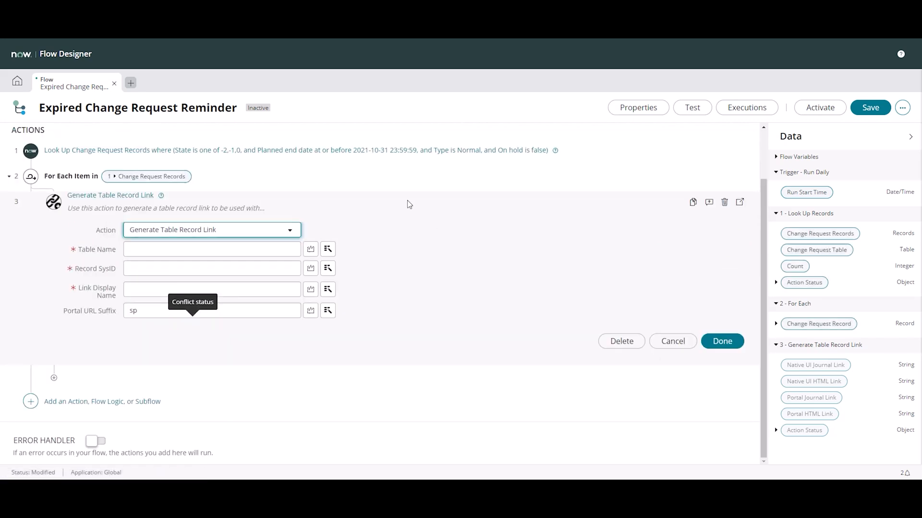
Set the Table Name of the Generate Table Record Link action to change_request
click(213, 248)
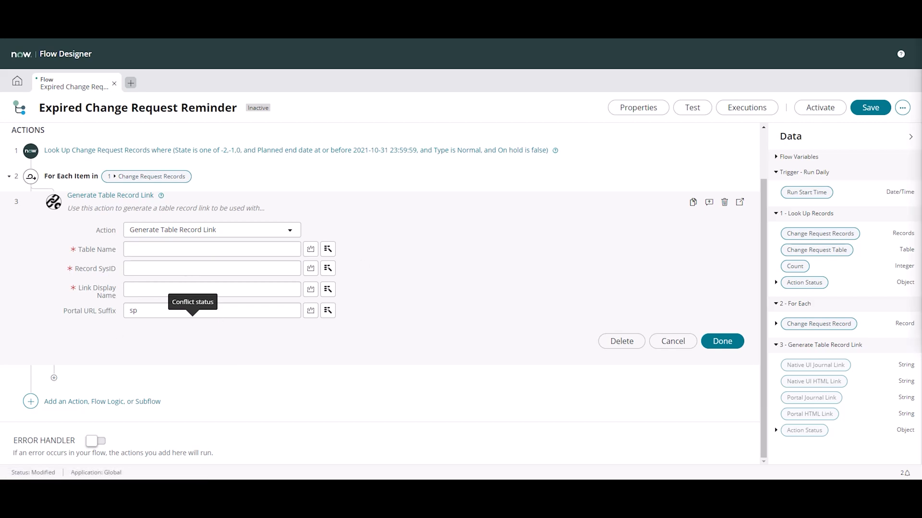
click(133, 248)
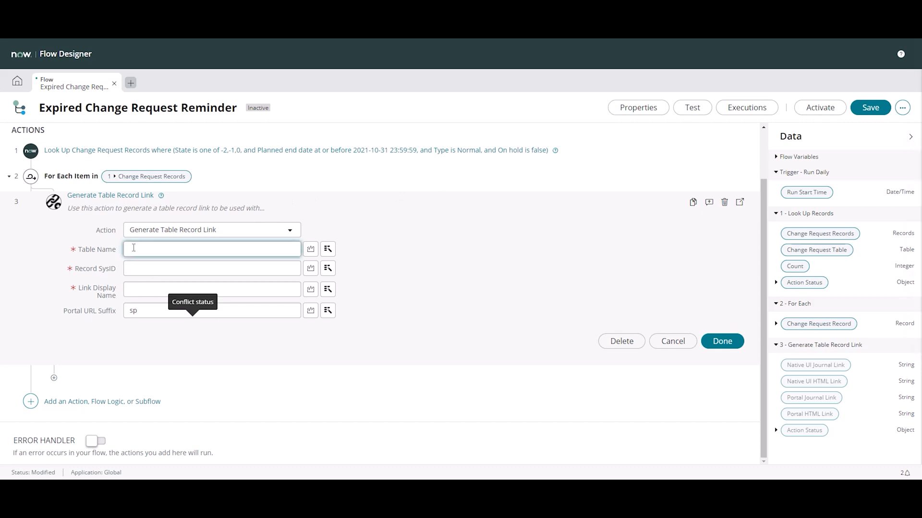
text(change_request)
key(Tab)
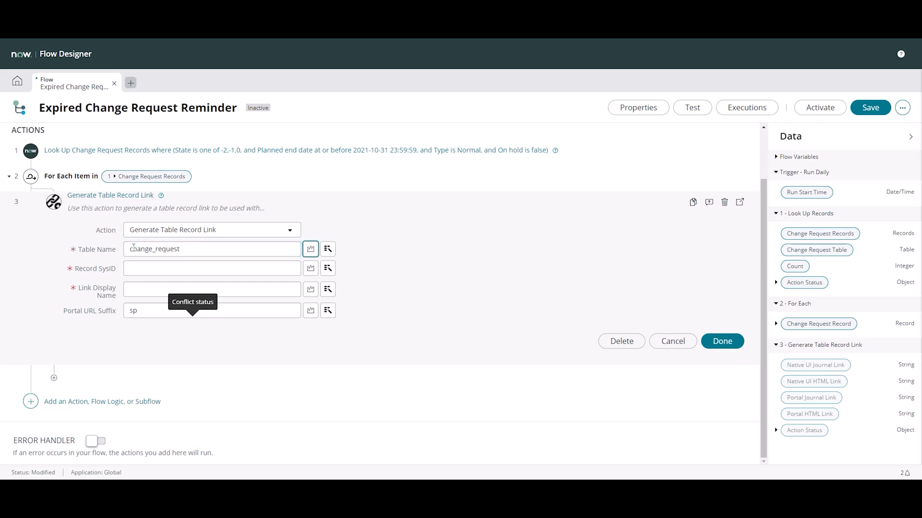
Set the Record SysID to the Sys ID data pill of the For Each loop's Change Request Record
click(222, 270)
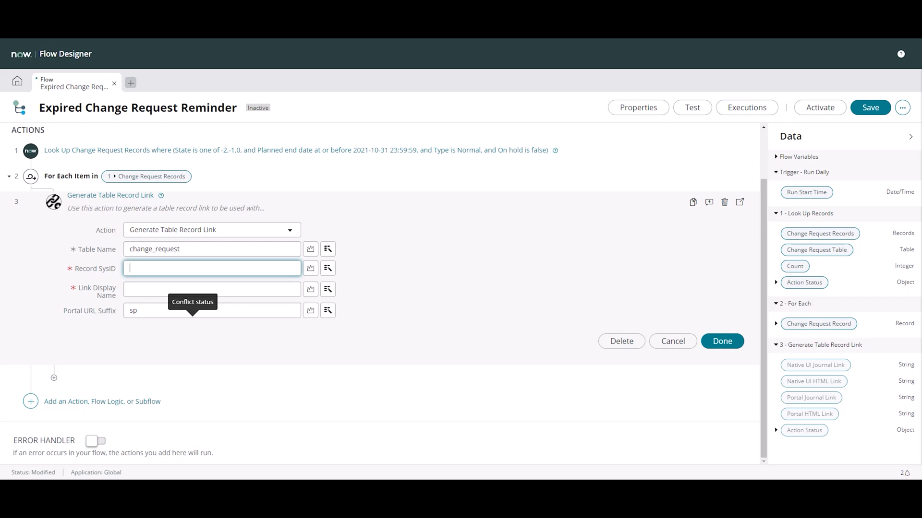
click(328, 267)
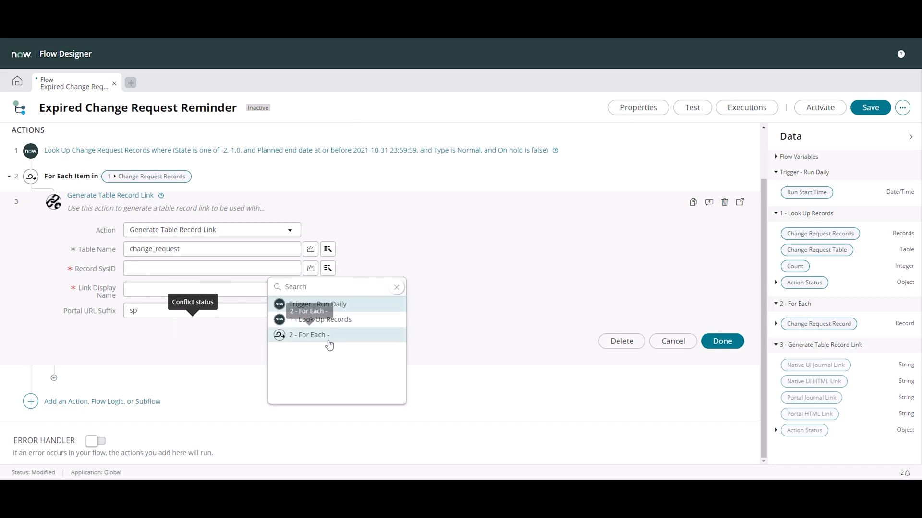
click(337, 325)
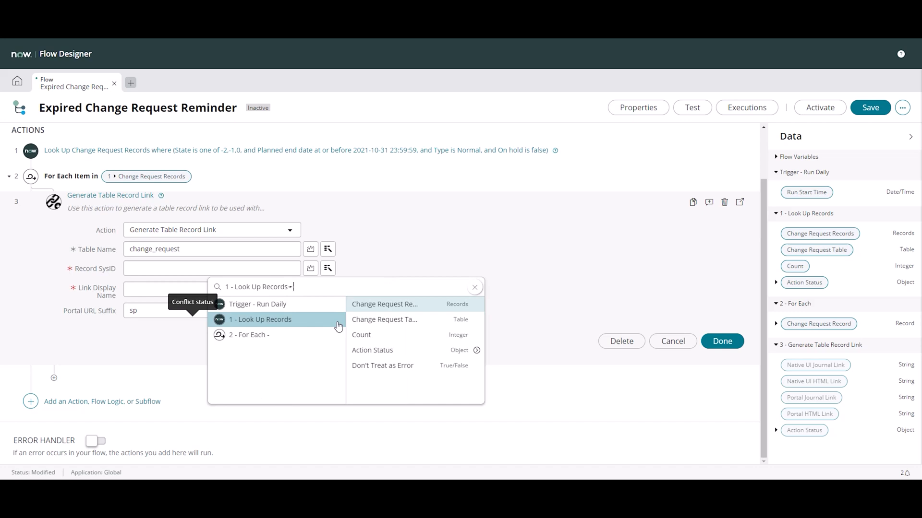
click(270, 334)
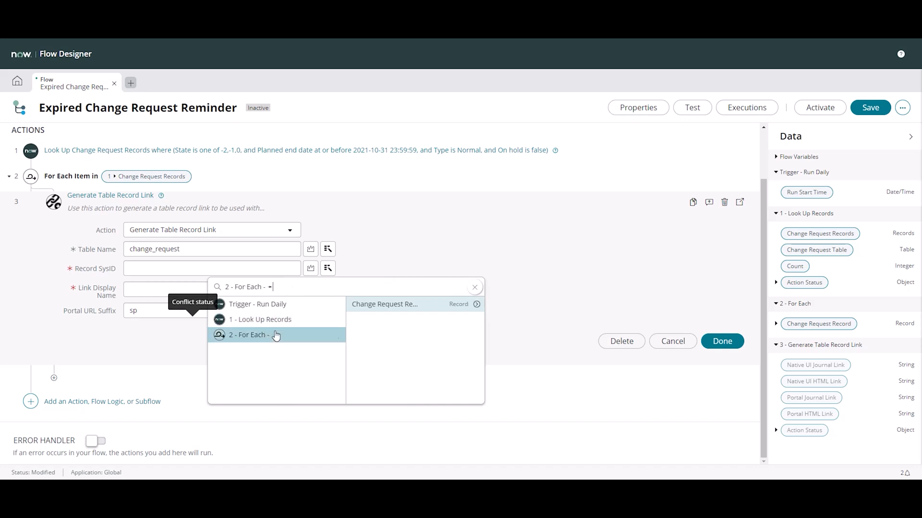
click(476, 306)
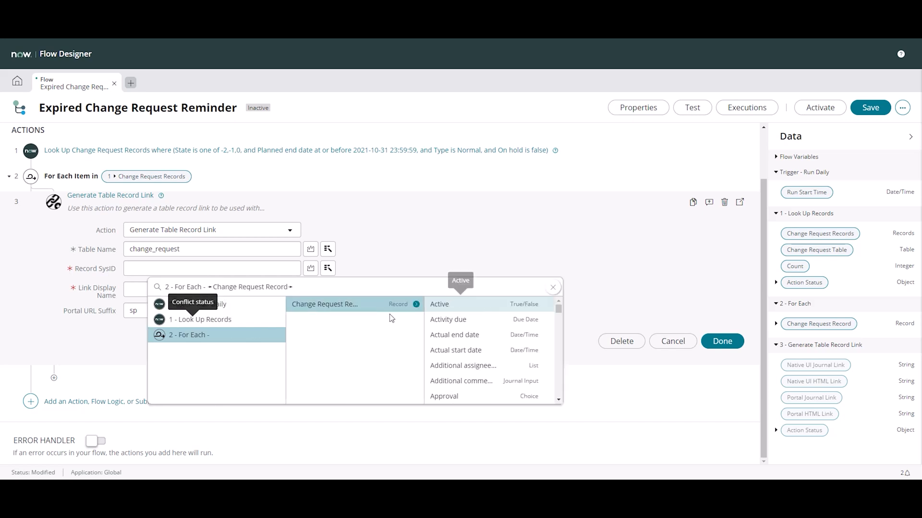
drag(555, 308, 559, 377)
click(495, 379)
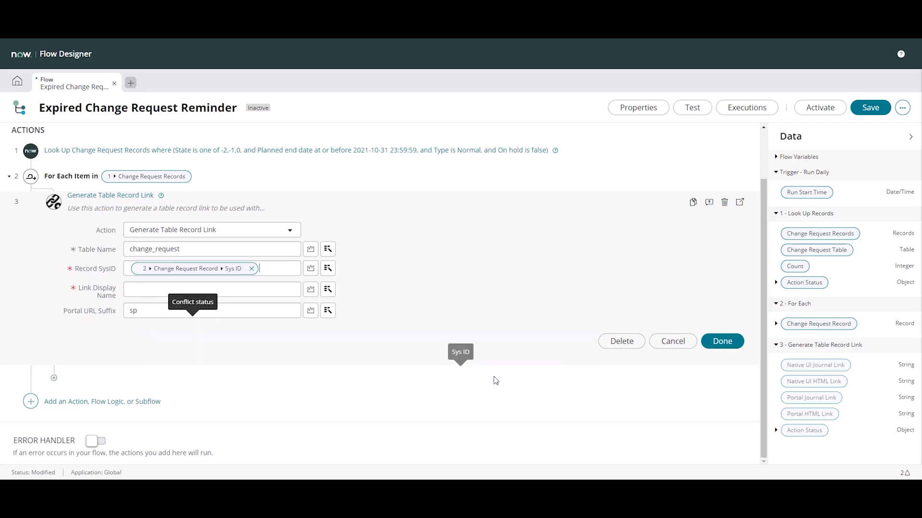
Set the Link Display Name to the Number data pill of the For Each loop's Change Request Record
click(161, 288)
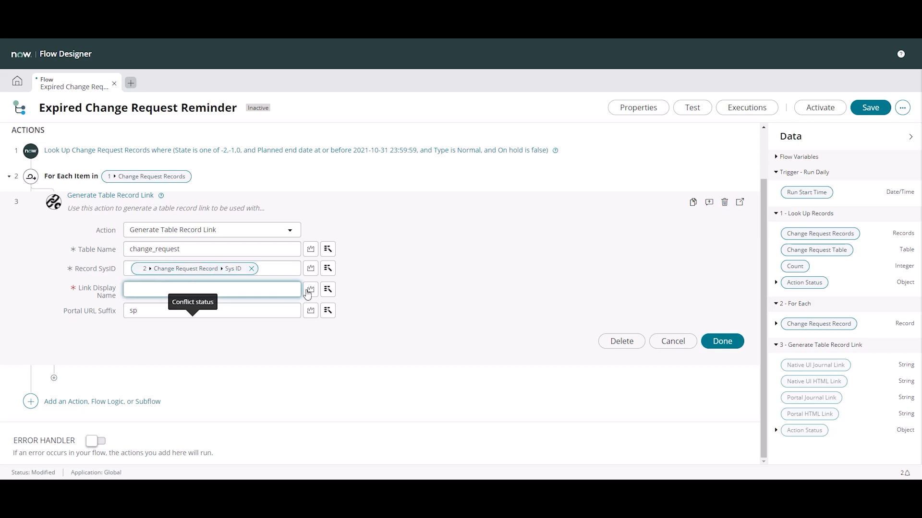
click(328, 289)
click(336, 357)
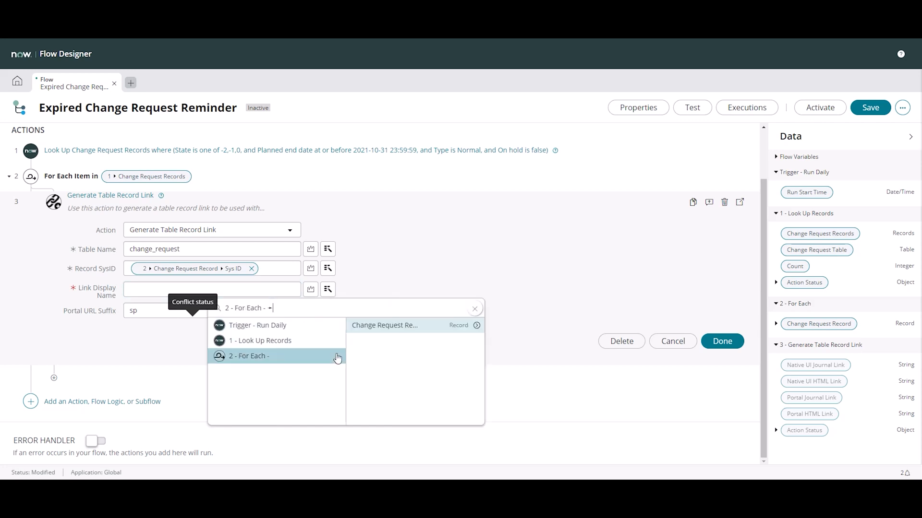
click(477, 325)
scroll(539, 335, down, 5)
scroll(547, 339, down, 10)
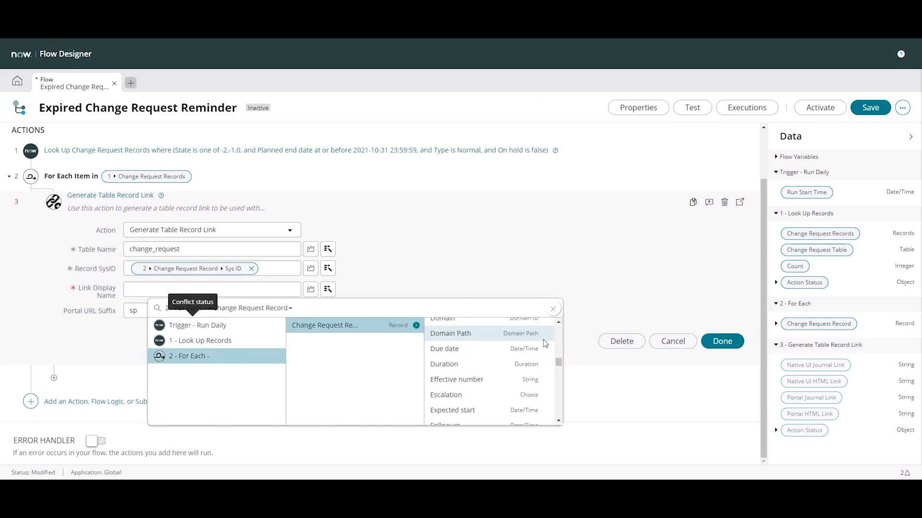
scroll(556, 336, up, 1)
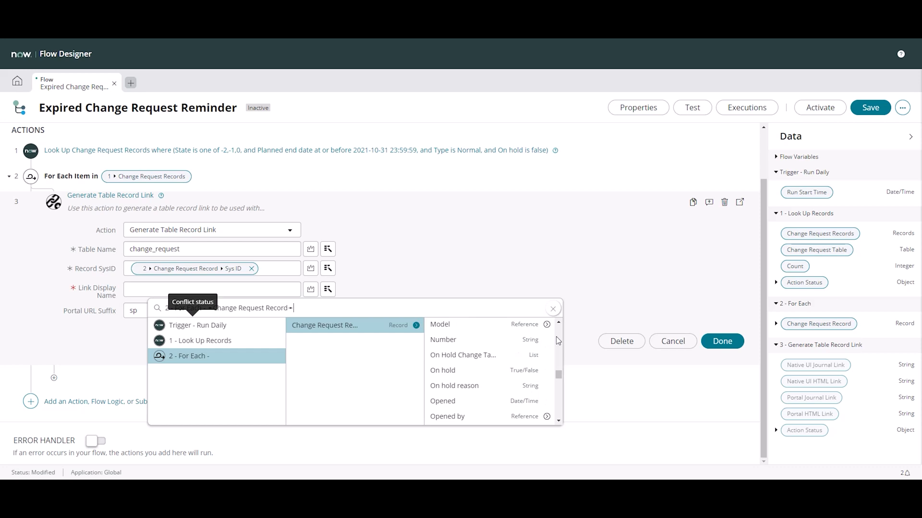
click(490, 345)
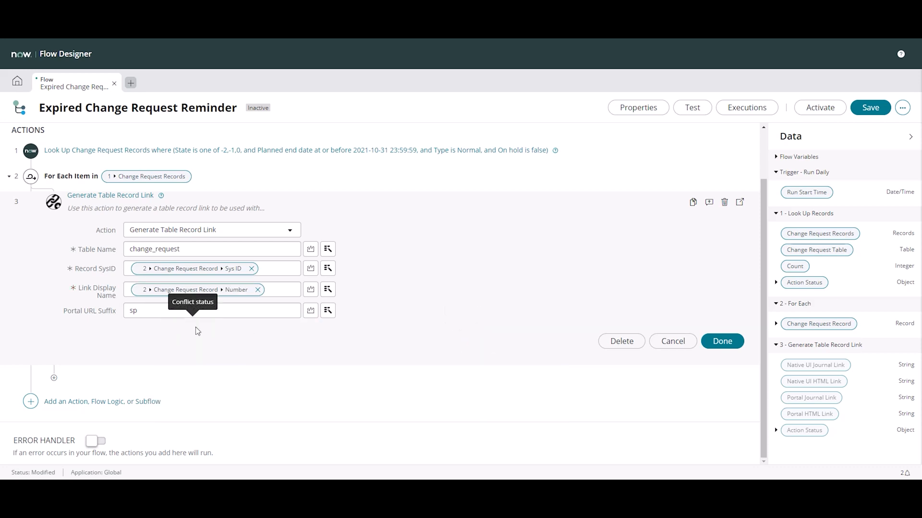
Check the Portal URL Suffix, keeping it as sp, and finish the Generate Table Record Link action
click(155, 311)
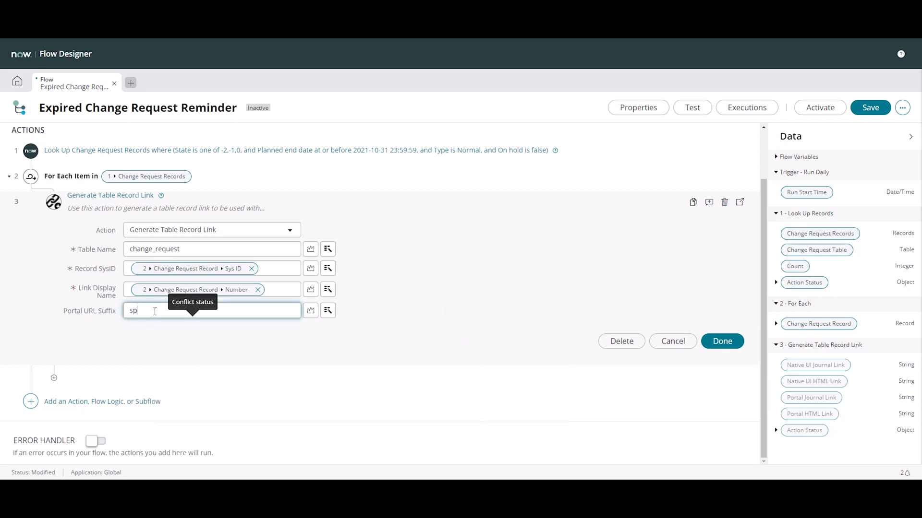
click(151, 312)
double_click(112, 311)
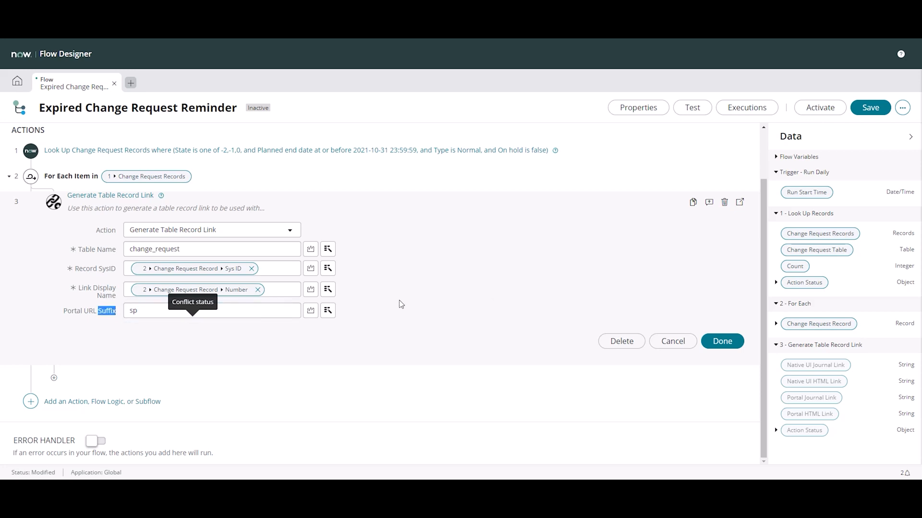
click(376, 309)
click(143, 306)
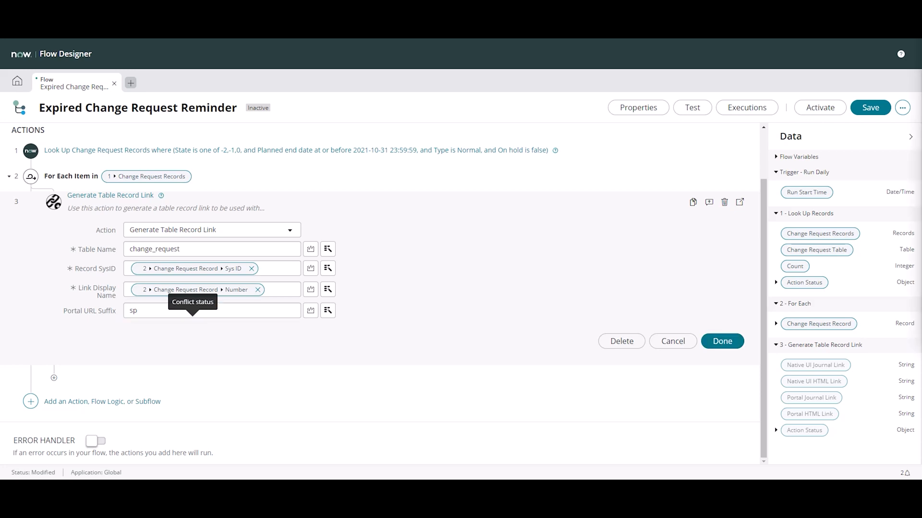
click(730, 343)
Add a ServiceNow Core Send Email action after Generate Table Record Link inside the For Each loop
click(54, 283)
click(97, 278)
scroll(160, 328, down, 1)
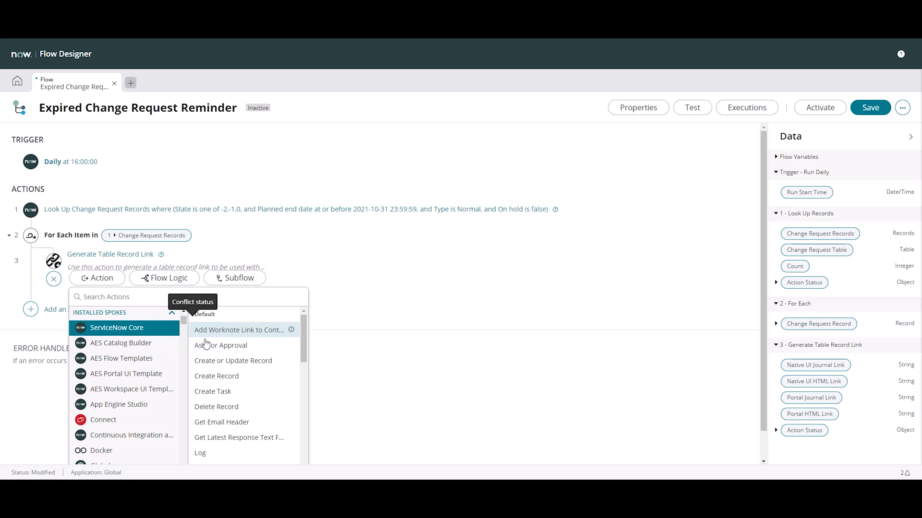
scroll(221, 344, down, 5)
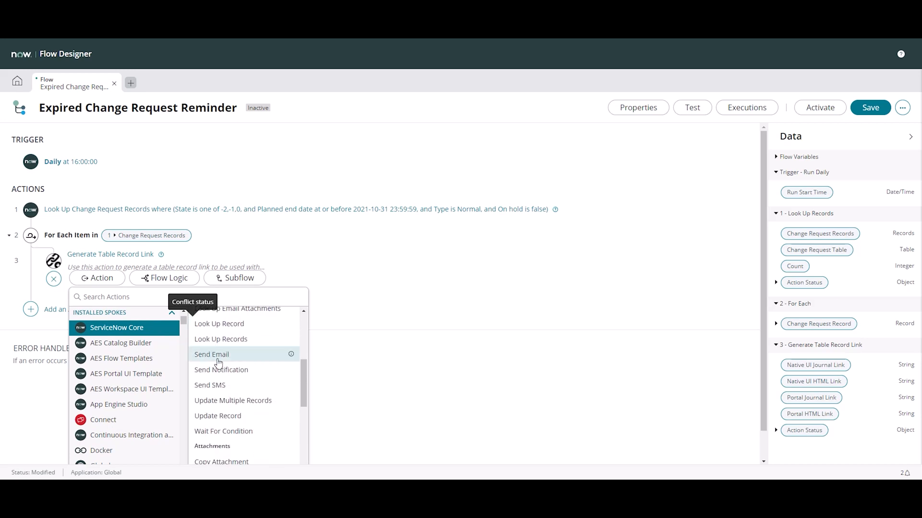
click(217, 359)
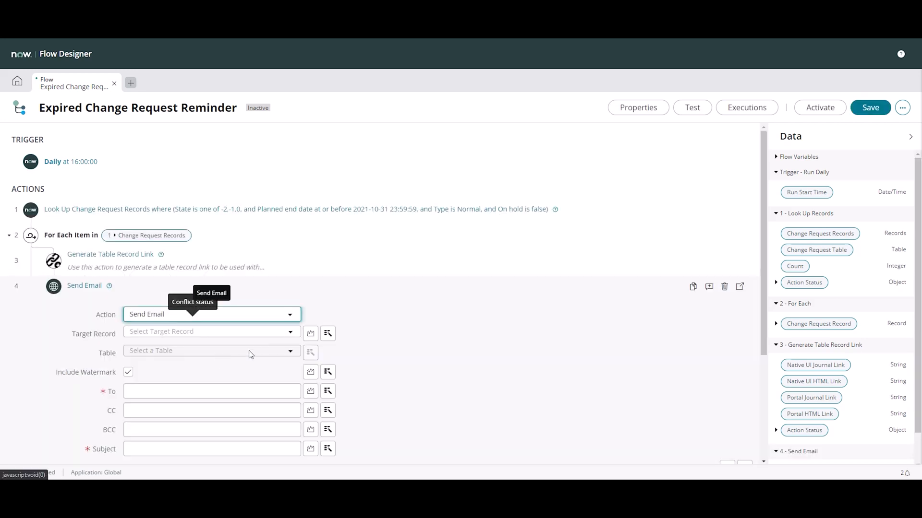
Set the Target Record of the Send Email action to the For Each loop's Change Request Record
click(323, 328)
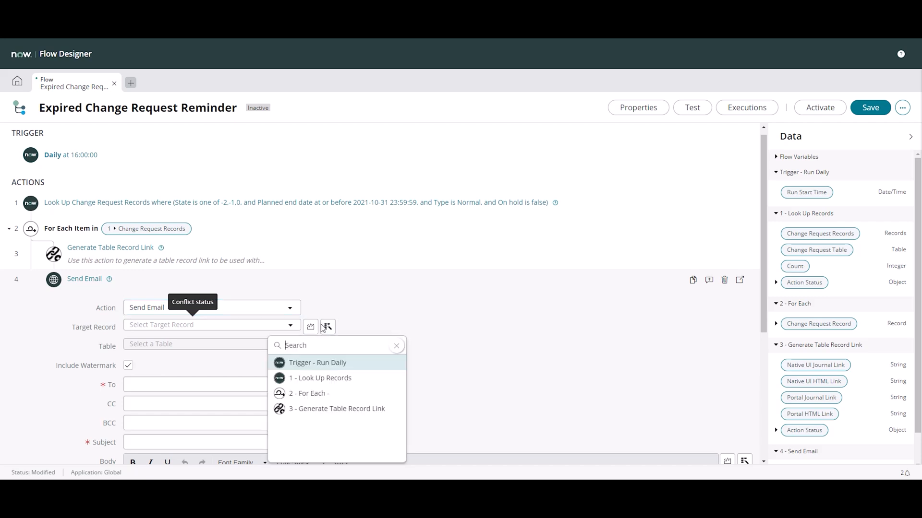
click(322, 398)
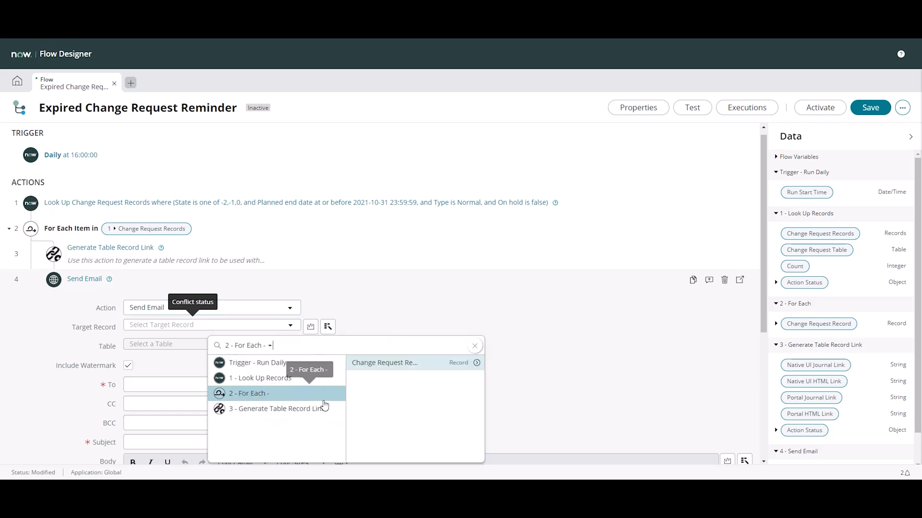
click(390, 364)
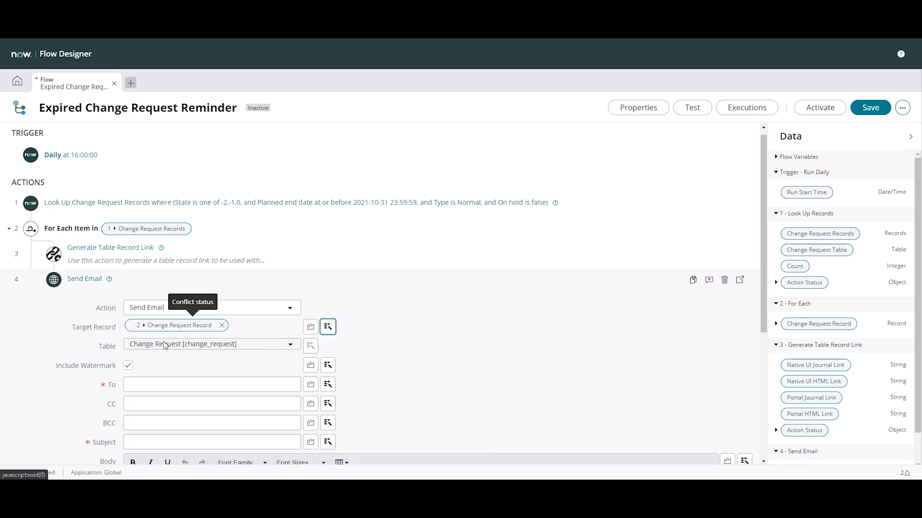
Set the email's To recipient to the Assigned to data pill of the loop's Change Request Record
click(142, 385)
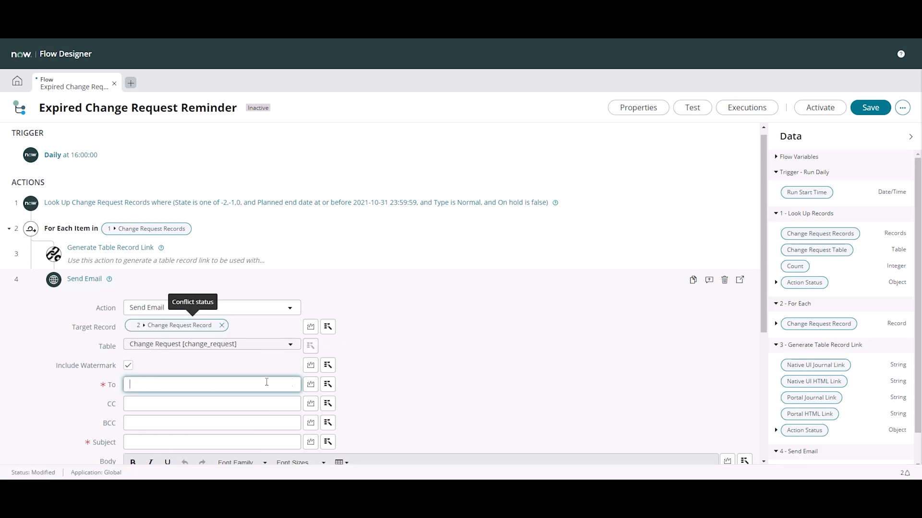
click(328, 384)
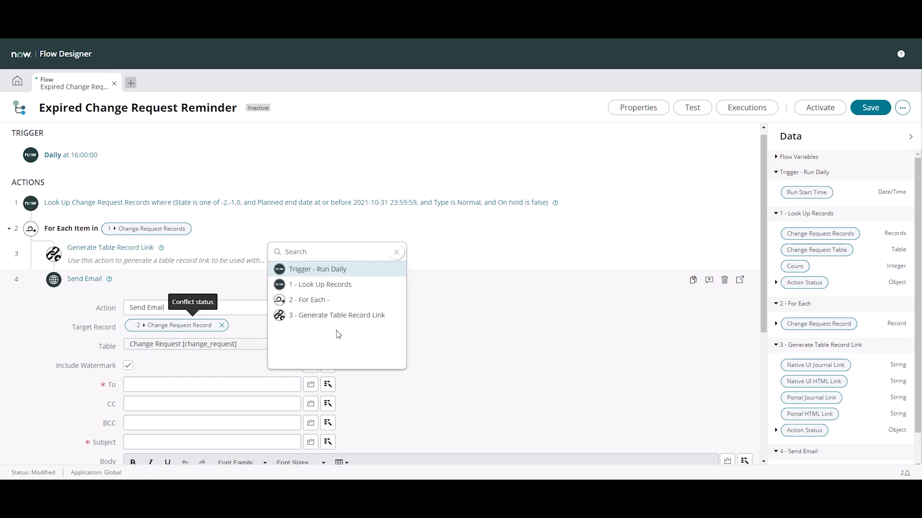
click(335, 304)
click(476, 270)
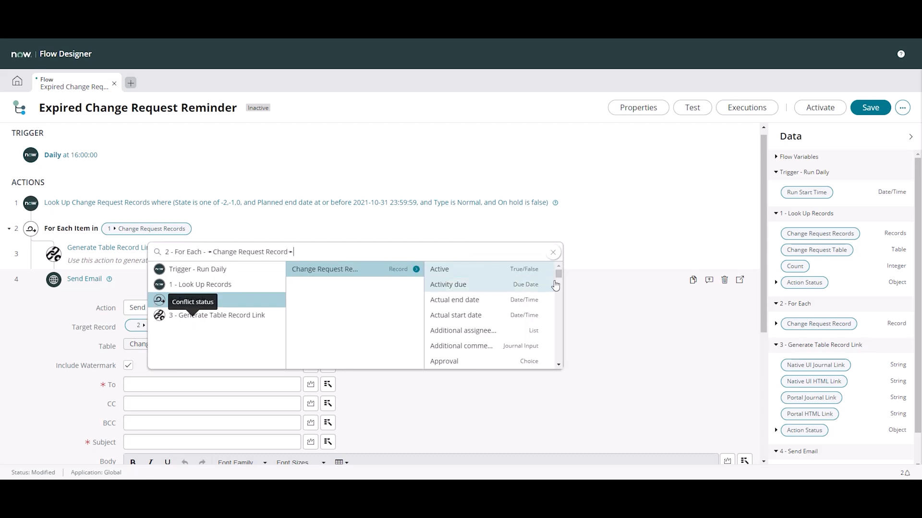
mouse_move(558, 274)
mouse_down()
mouse_move(563, 285)
mouse_move(551, 283)
mouse_up()
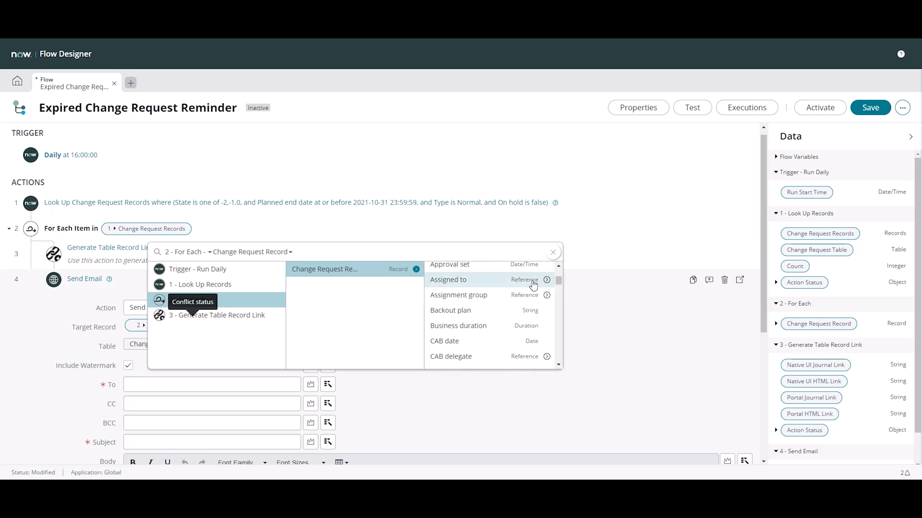
click(546, 283)
scroll(604, 286, down, 5)
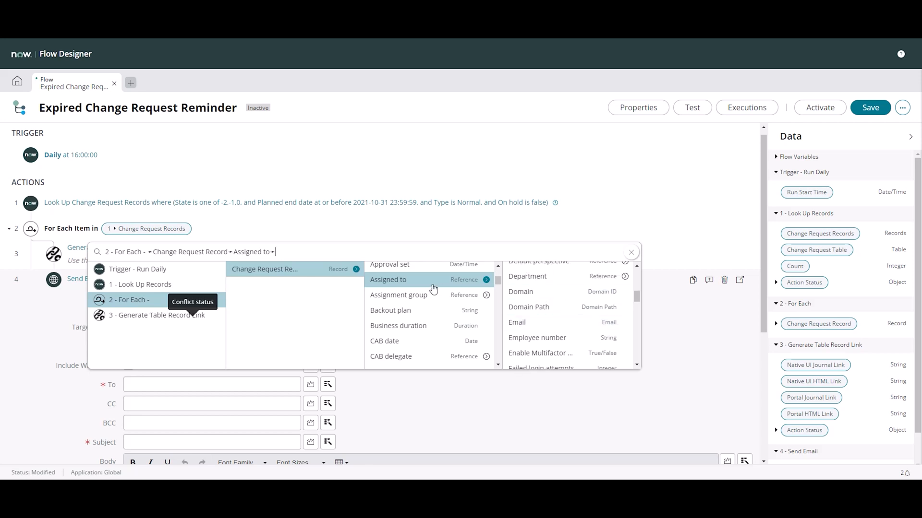
click(406, 282)
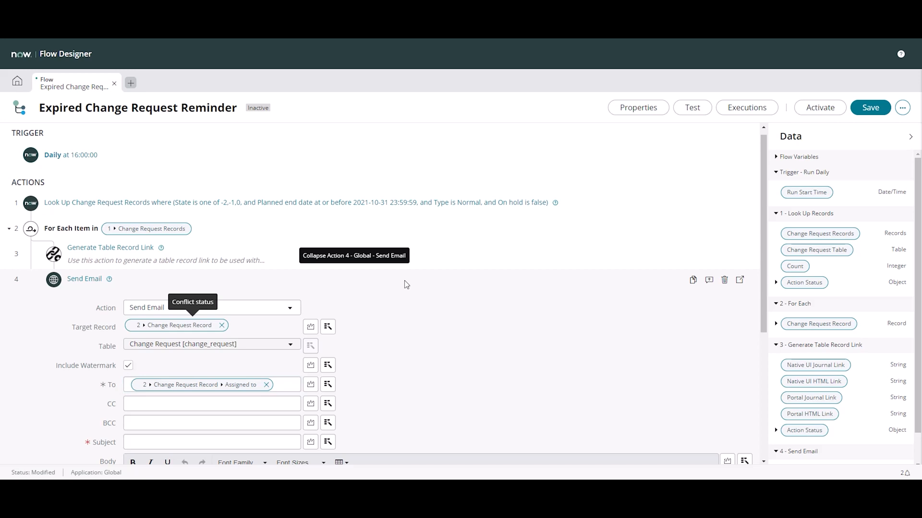
Set the email's CC recipient to the Manager of the Change Request Record's Assignment group, using the For Each data pill
scroll(312, 341, down, 1)
click(227, 387)
click(328, 388)
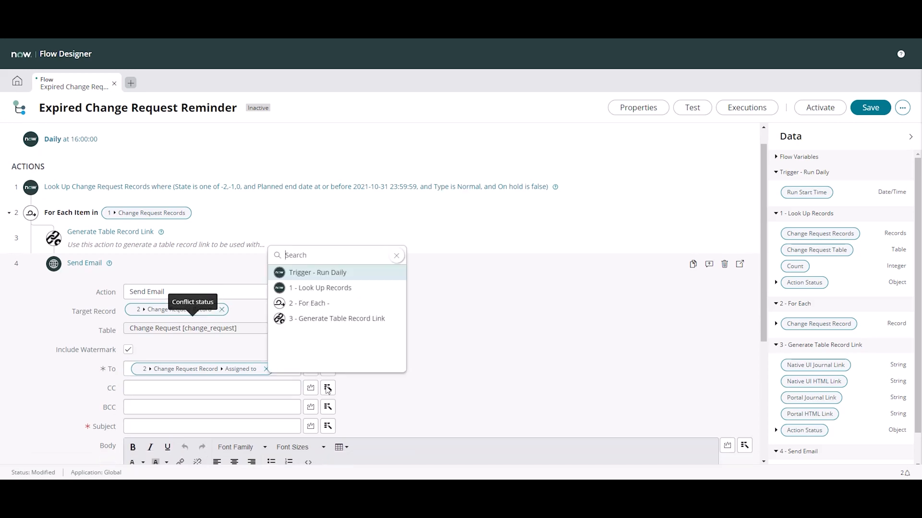
click(342, 307)
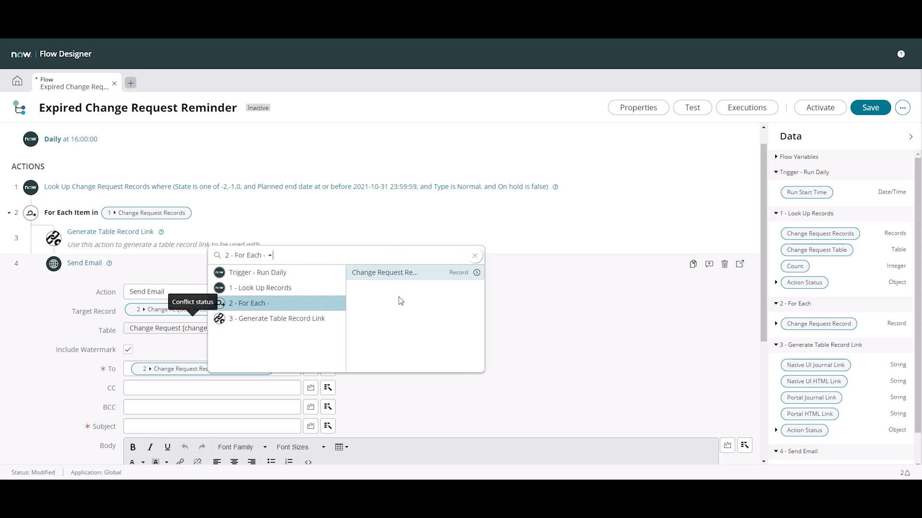
click(475, 272)
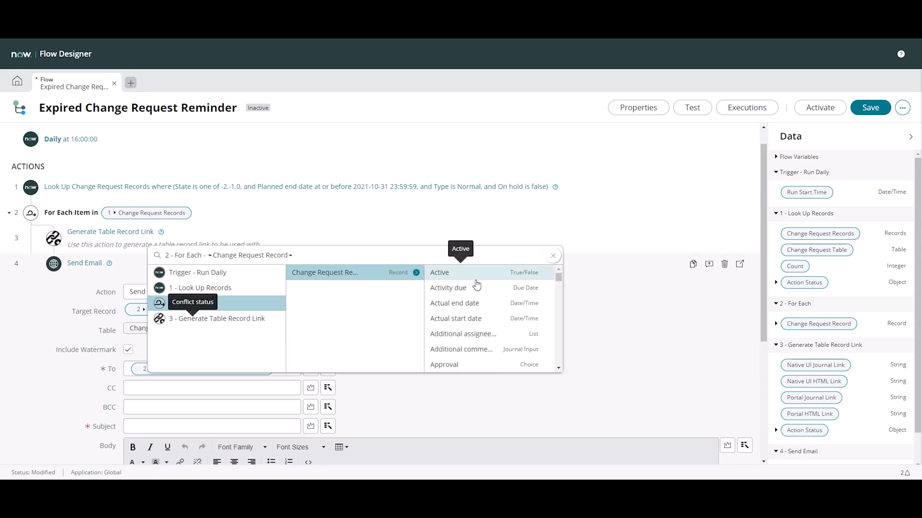
scroll(483, 292, down, 2)
scroll(486, 300, down, 1)
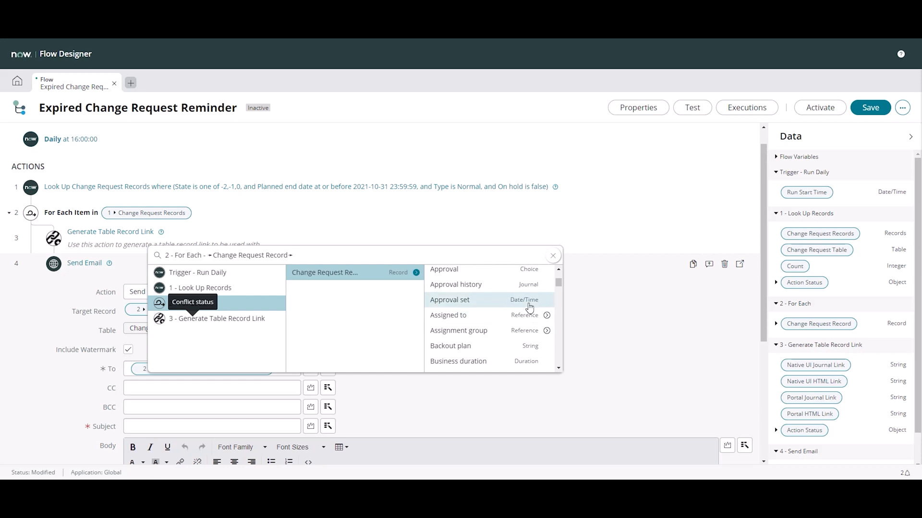
scroll(533, 307, down, 2)
scroll(530, 307, up, 1)
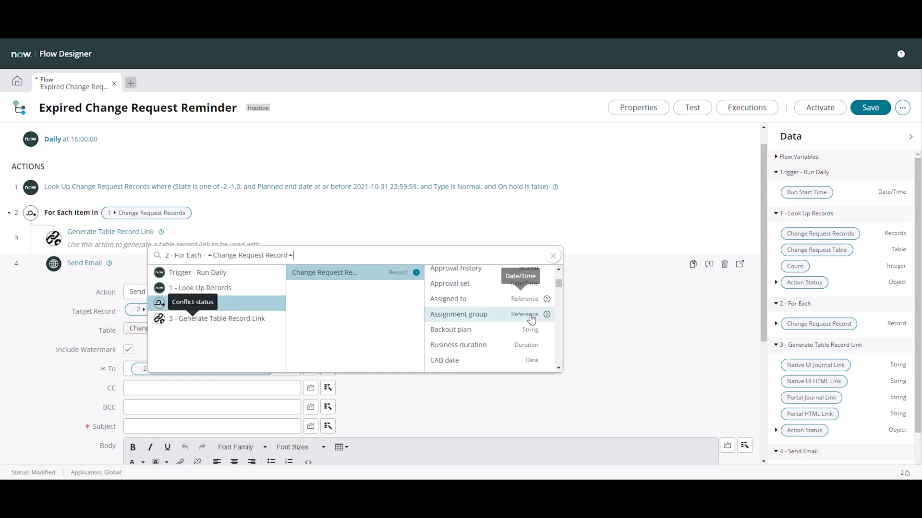
click(546, 314)
scroll(555, 312, down, 7)
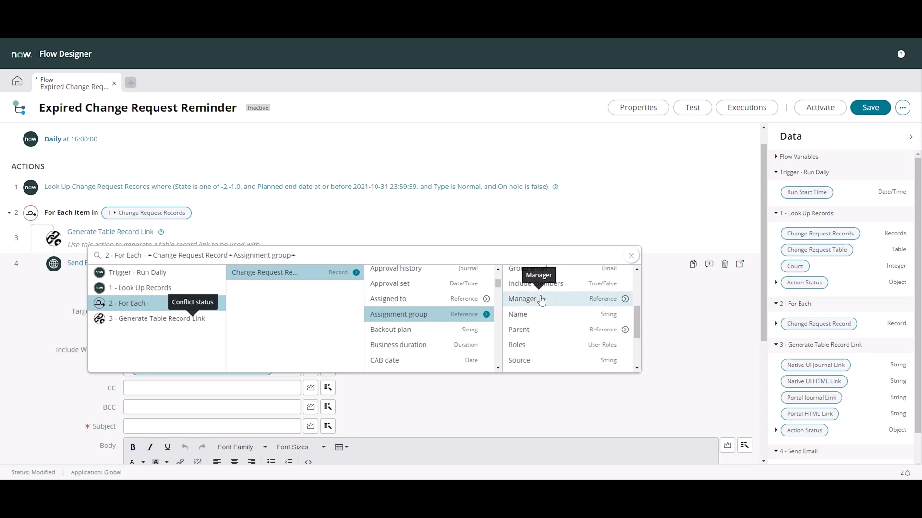
scroll(542, 301, down, 3)
scroll(541, 301, up, 3)
click(541, 301)
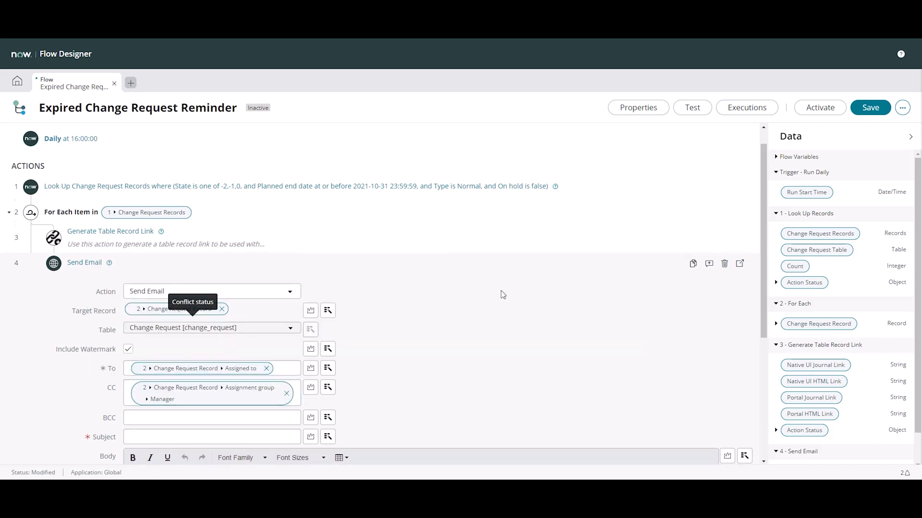
Compose the email Subject from the loop's Change Request Record Number data pill followed by "| Planned End Date expired"
scroll(232, 378, down, 2)
click(235, 373)
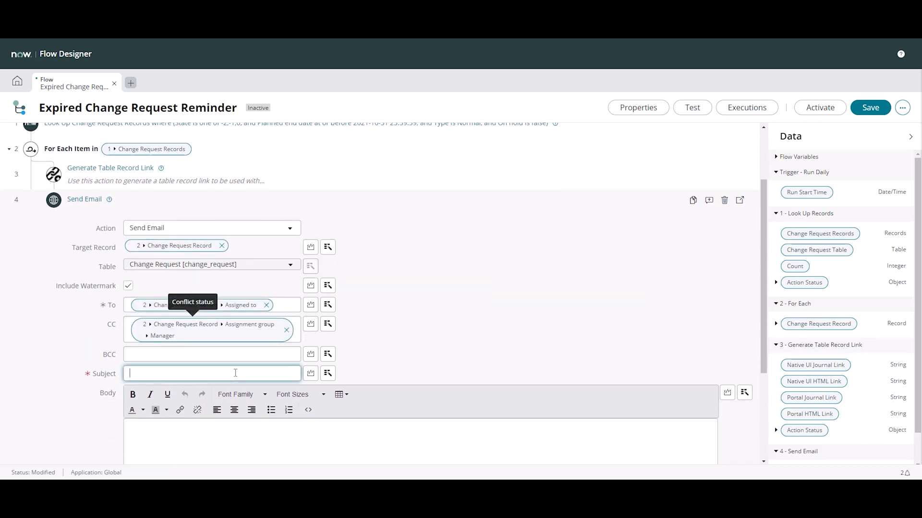
click(328, 373)
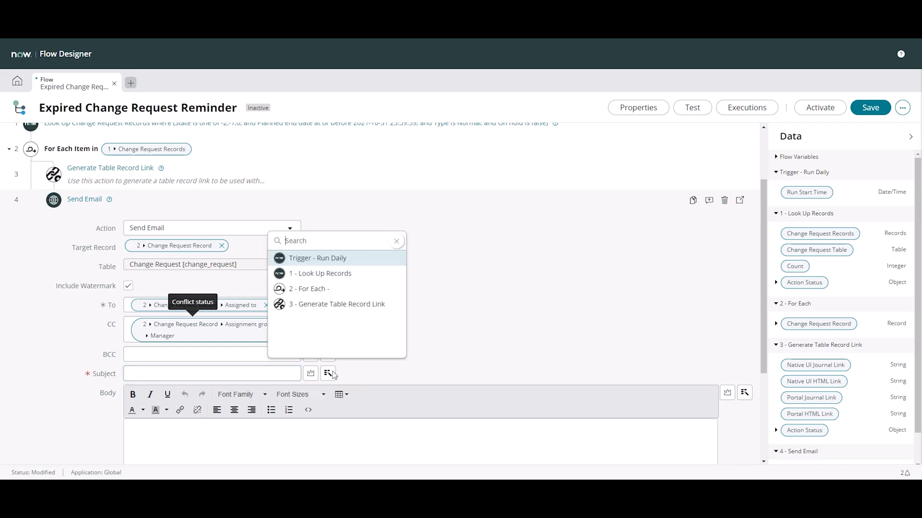
click(371, 291)
click(476, 257)
scroll(519, 287, down, 5)
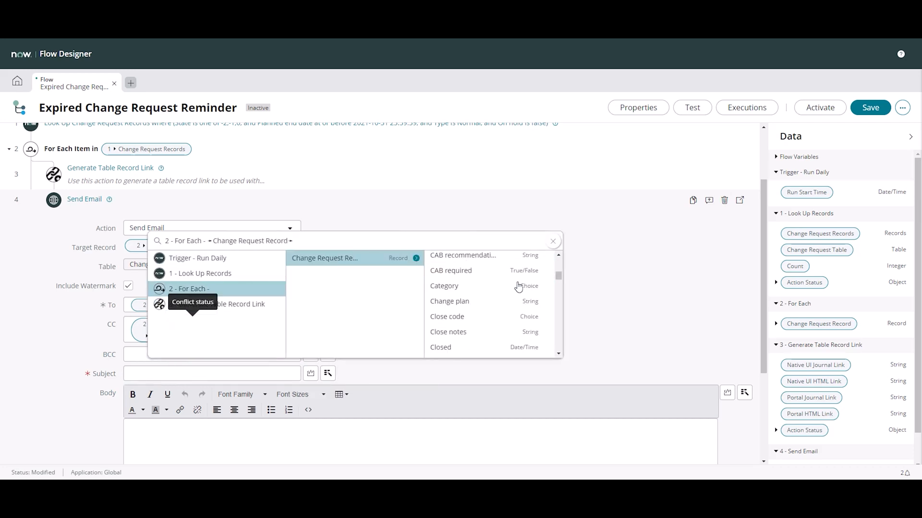
scroll(519, 287, down, 10)
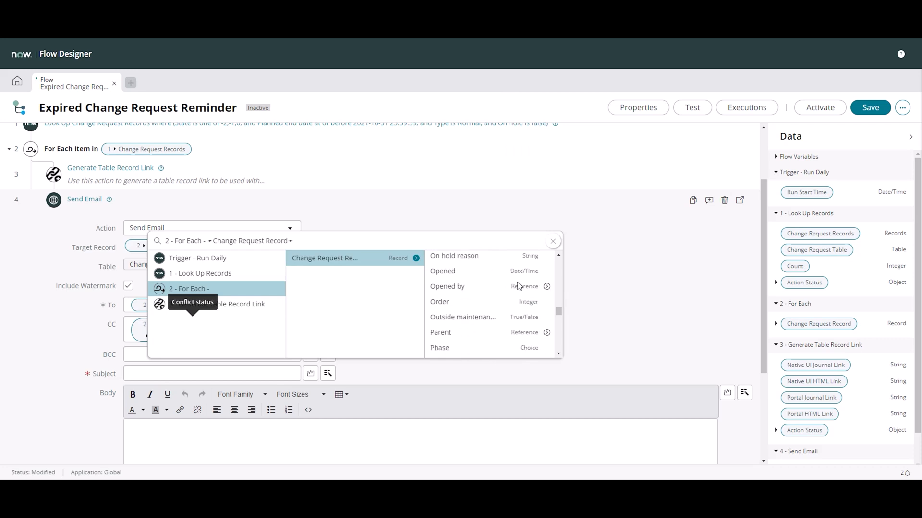
click(474, 290)
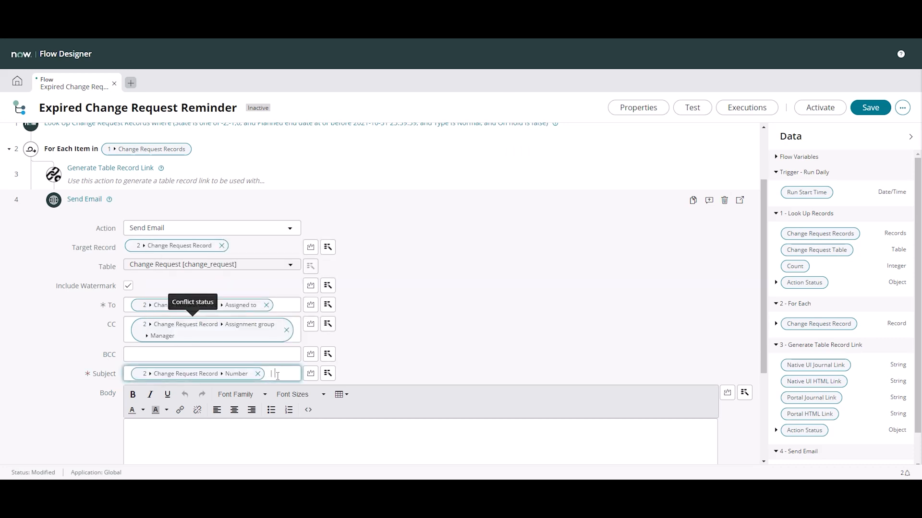
text(| Planned E)
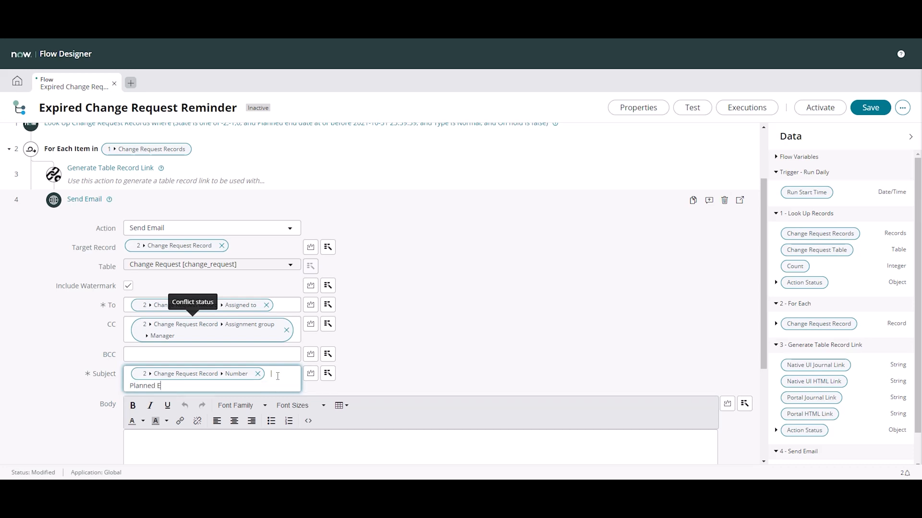
text(nd Date expired)
Start the email Body with "Hi" followed by the First name data pill of the loop's Change Request Record's Assigned to user, and a comma
scroll(438, 273, down, 3)
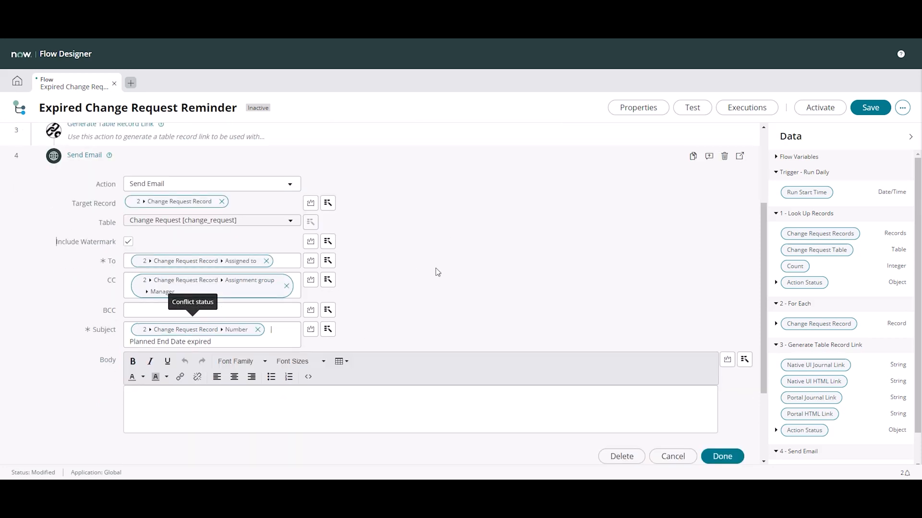
click(151, 310)
text(Hi)
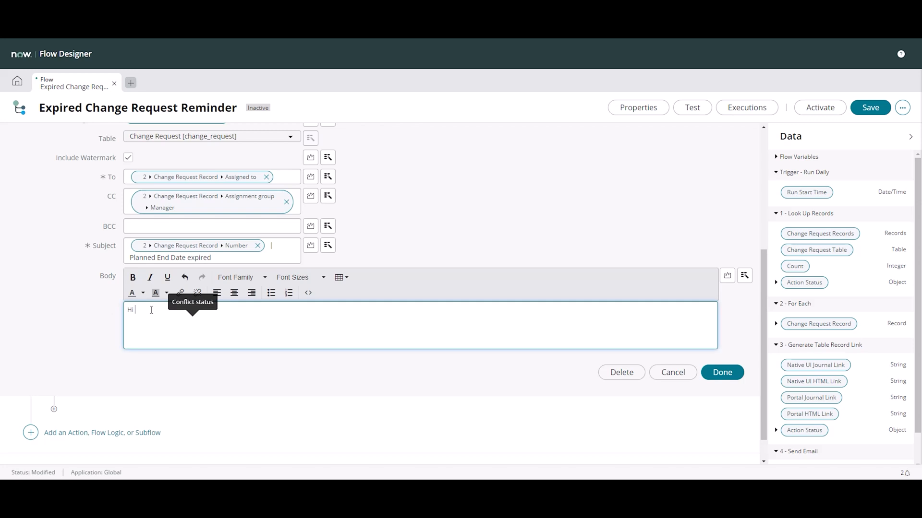
click(744, 275)
click(741, 344)
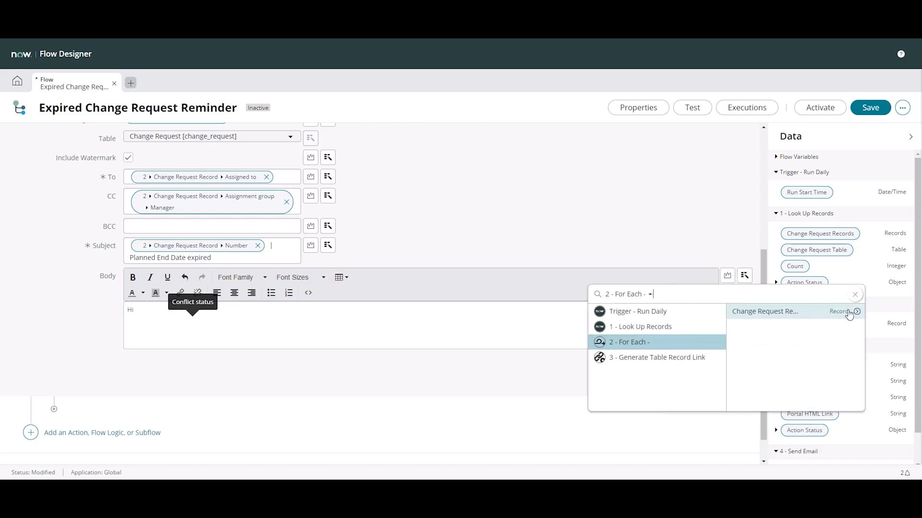
click(823, 313)
scroll(852, 340, down, 3)
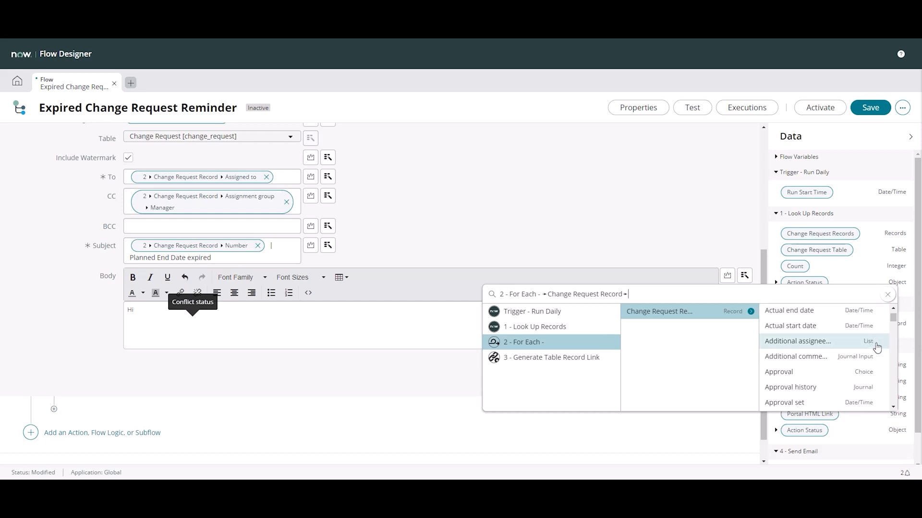
scroll(860, 385, down, 2)
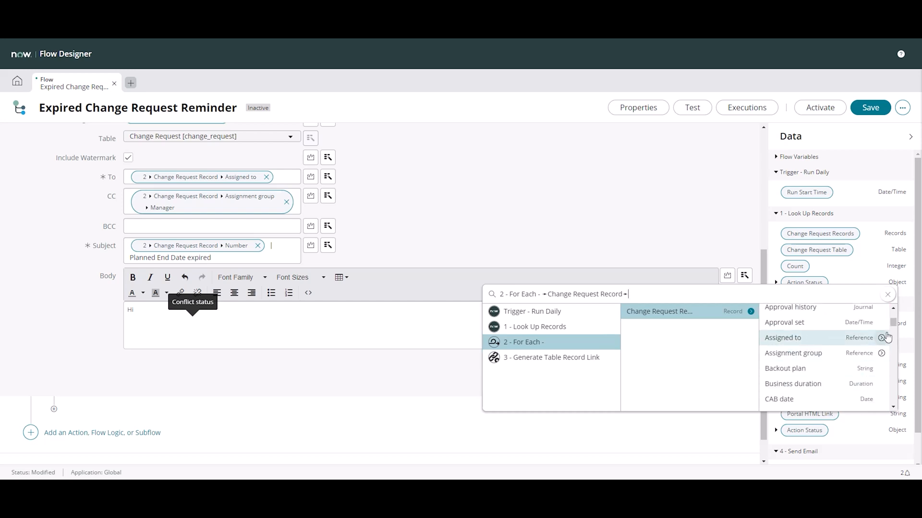
click(868, 338)
scroll(870, 339, down, 8)
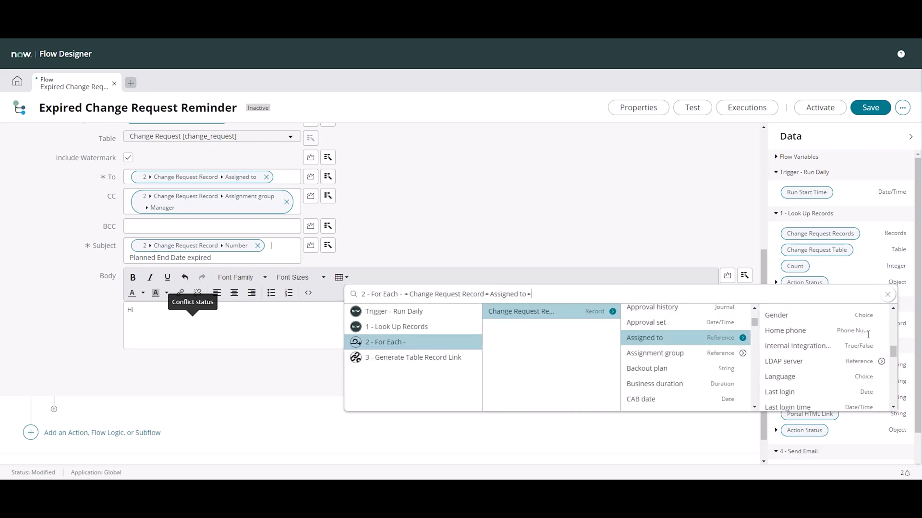
scroll(868, 338, down, 3)
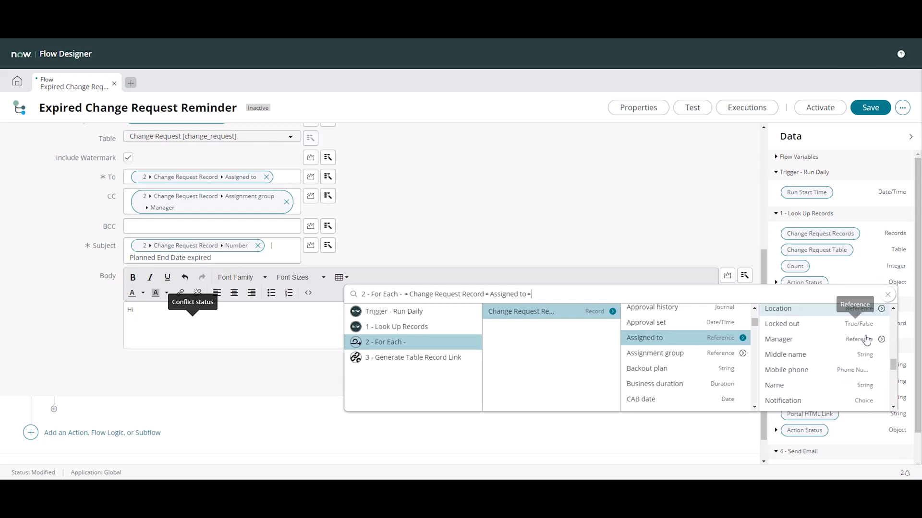
scroll(864, 341, up, 6)
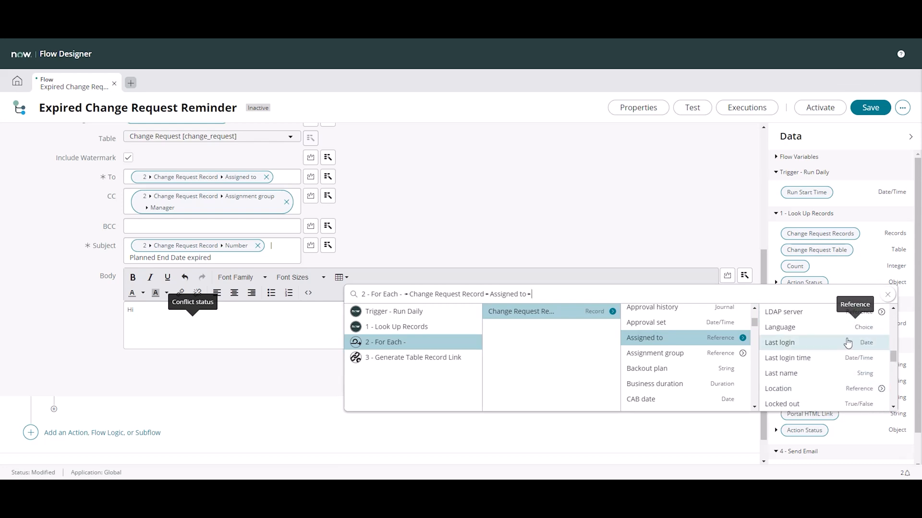
click(798, 363)
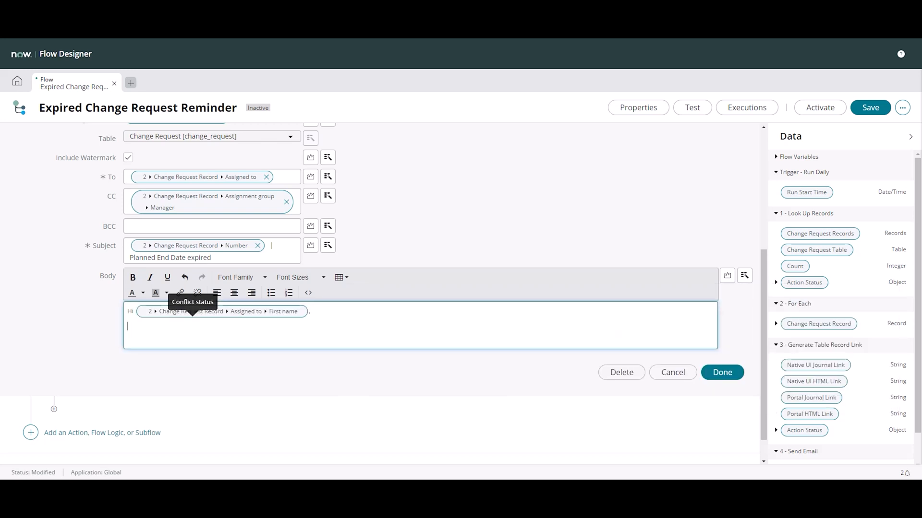
Insert the Native UI HTML Link data pill from Generate Table Record Link on the line below the Body's greeting
click(745, 277)
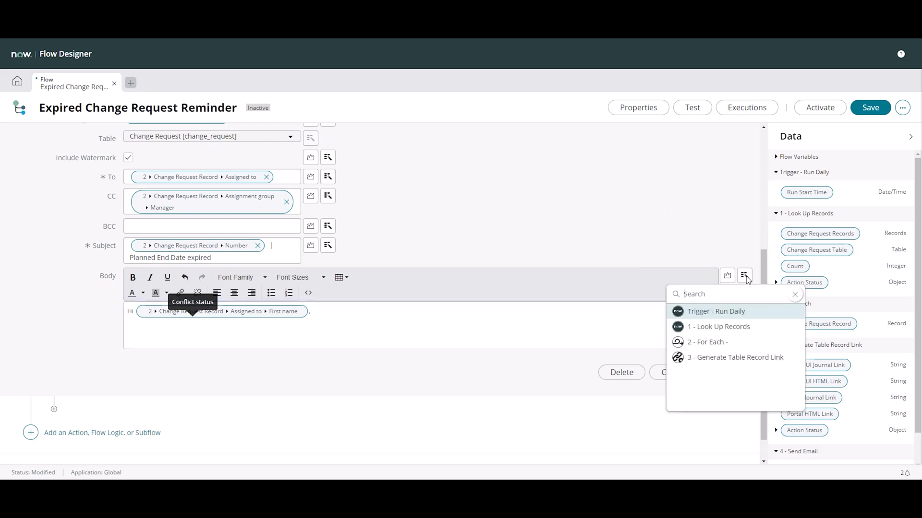
click(141, 326)
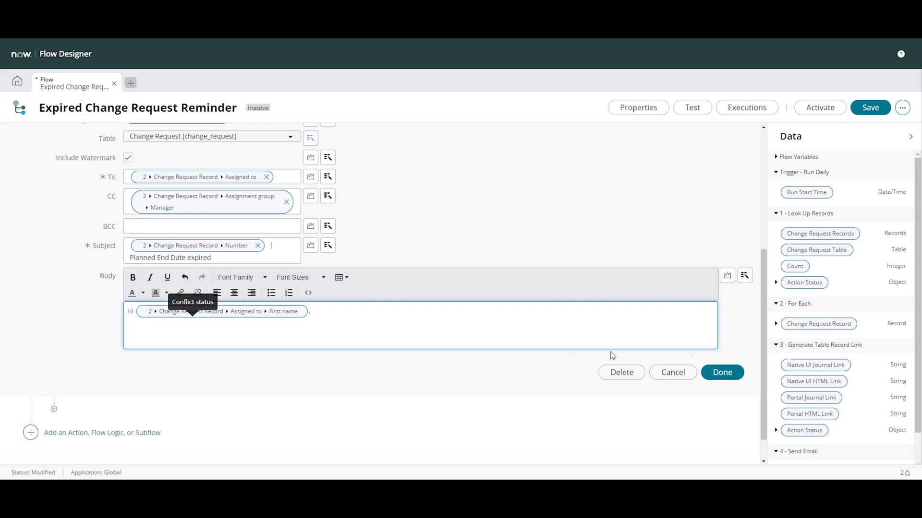
click(745, 275)
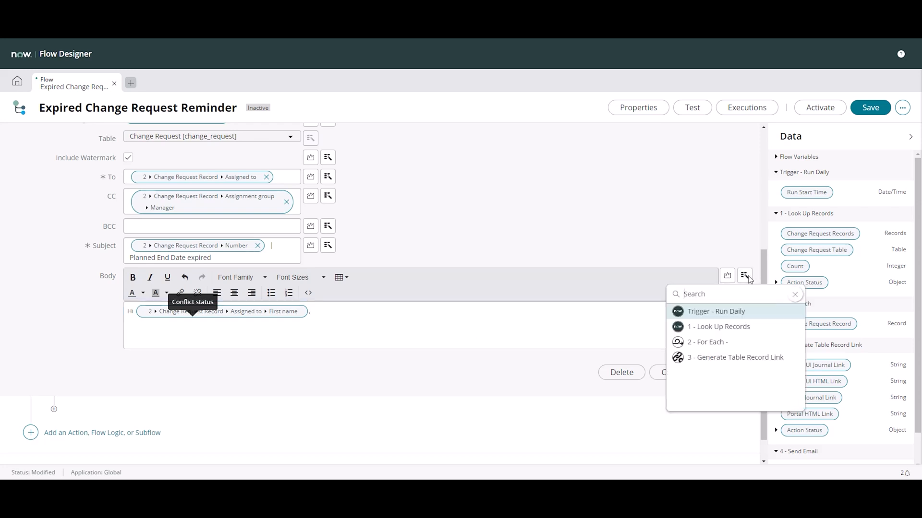
click(735, 358)
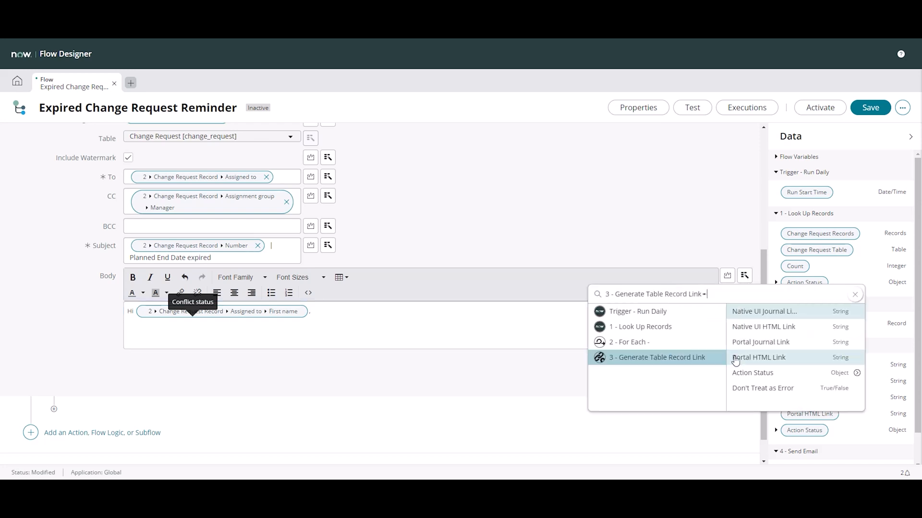
click(781, 331)
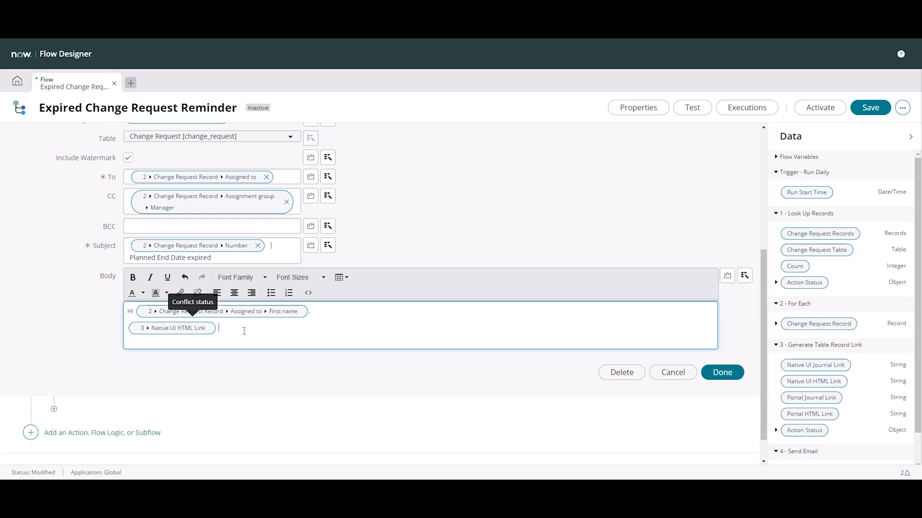
Continue the Body line with "has the expired planned date of" and the loop's Change Request Record Planned end date data pill
text(has the expired planned date of)
click(745, 276)
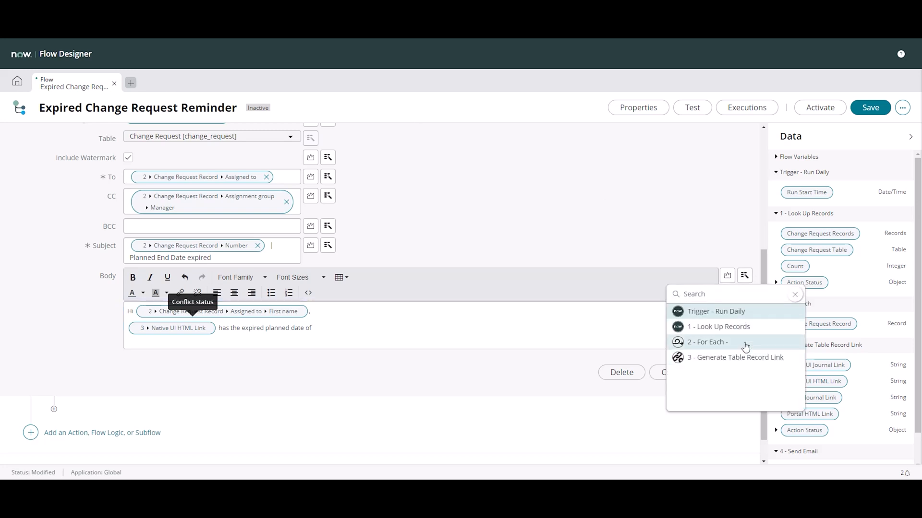
click(745, 347)
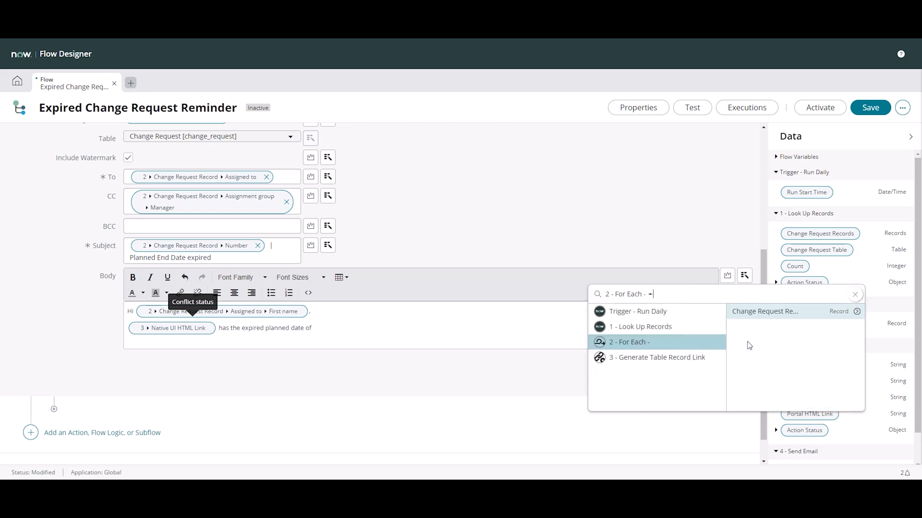
click(854, 312)
scroll(856, 313, down, 15)
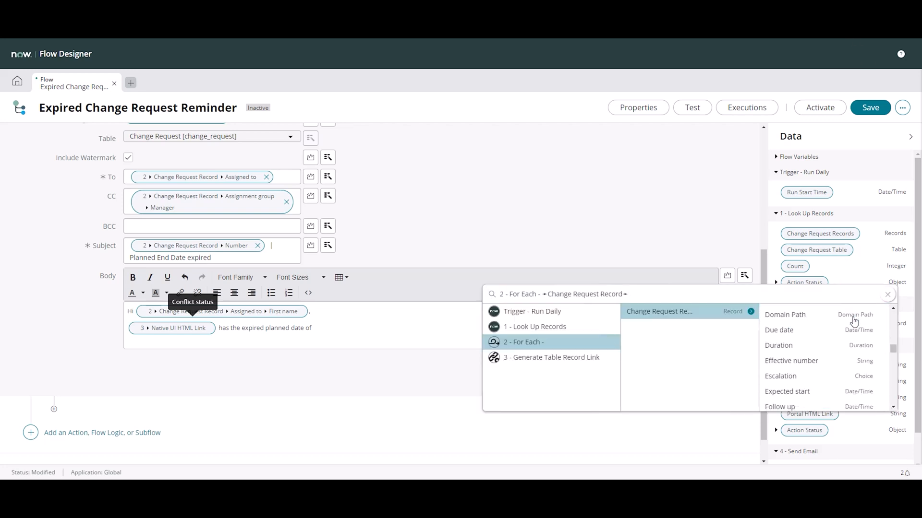
scroll(854, 320, down, 3)
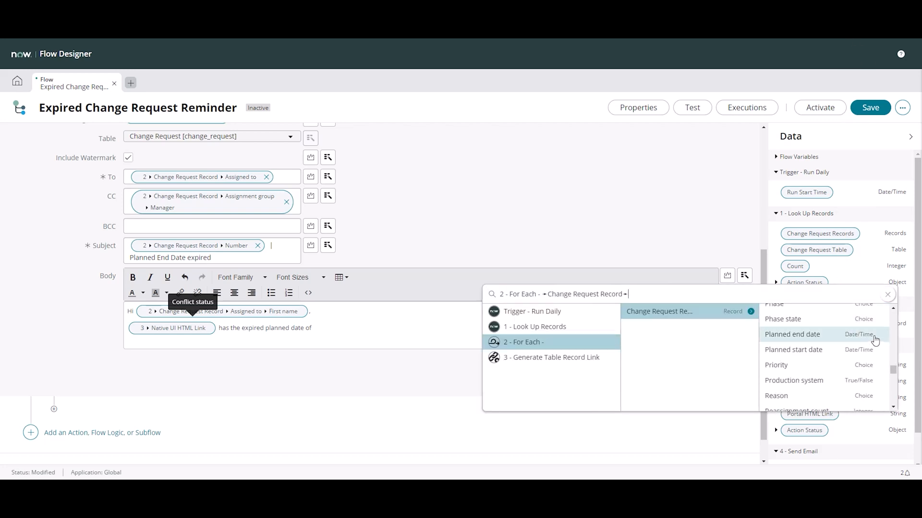
click(874, 340)
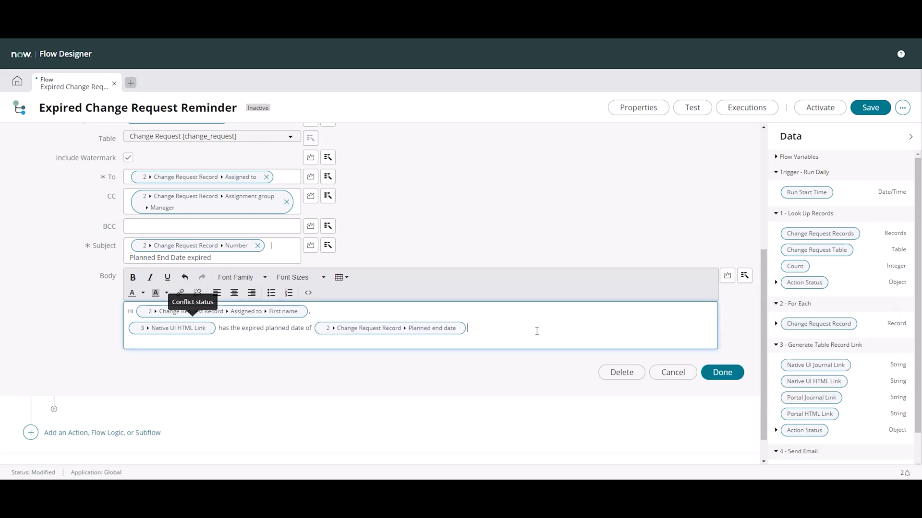
Finish the Body with ", which has now passed.", add a "Thanks," sign-off with the sender's first name, and complete the Send Email action
text(, which has now passed)
key(Return)
text(Thanks,)
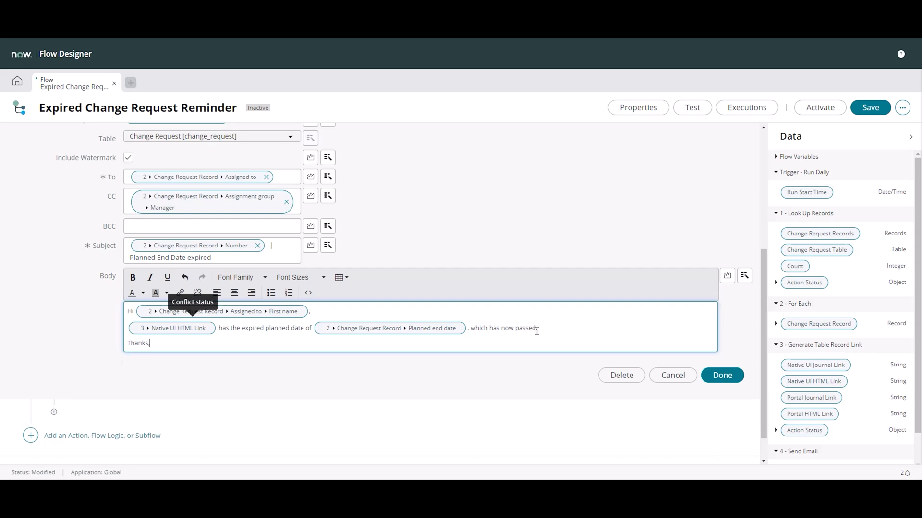
key(Return)
text(E)
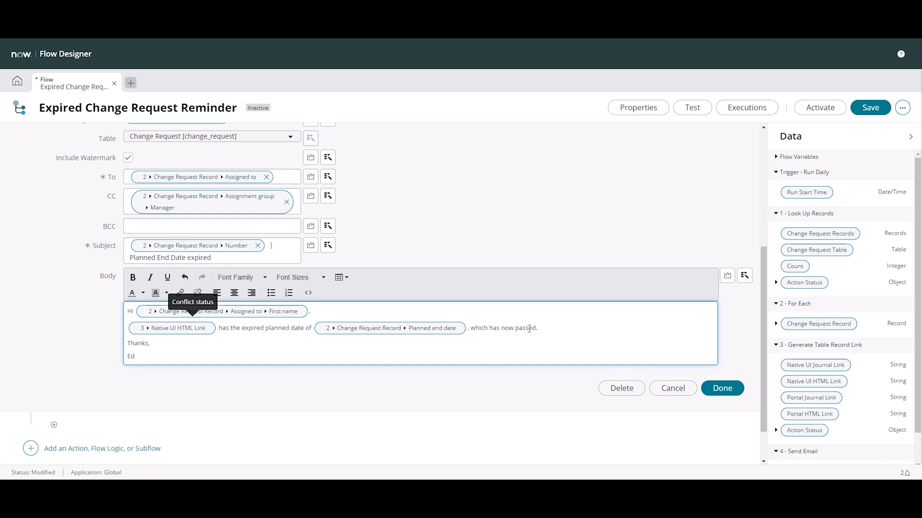
text(d)
click(721, 389)
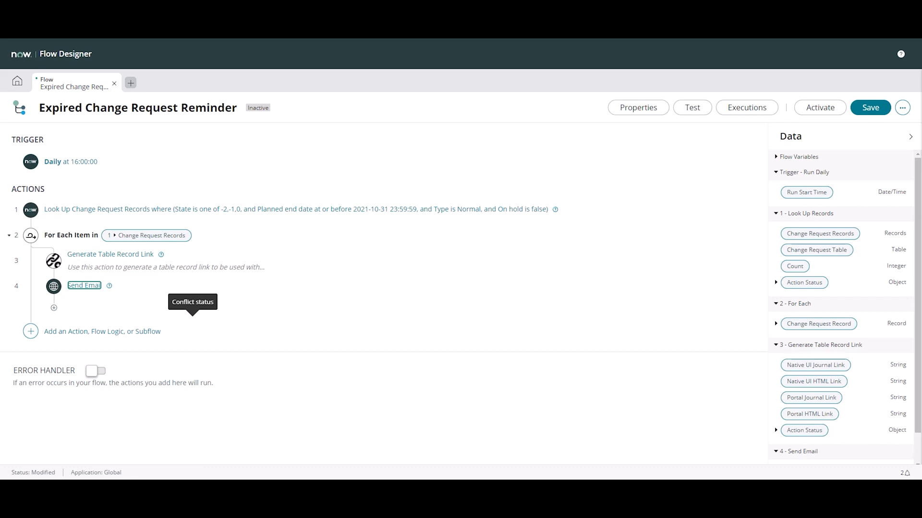
Save the Expired Change Request Reminder flow and run a test of it
click(870, 108)
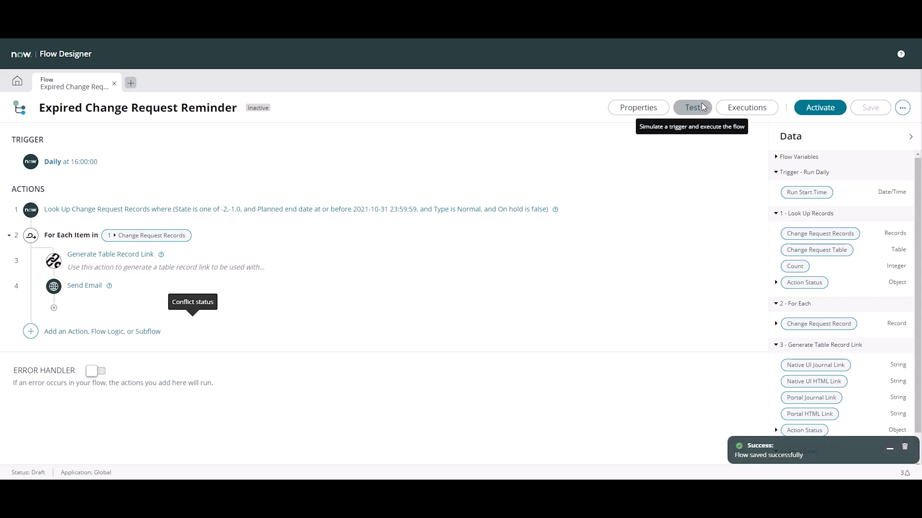
click(701, 106)
click(633, 194)
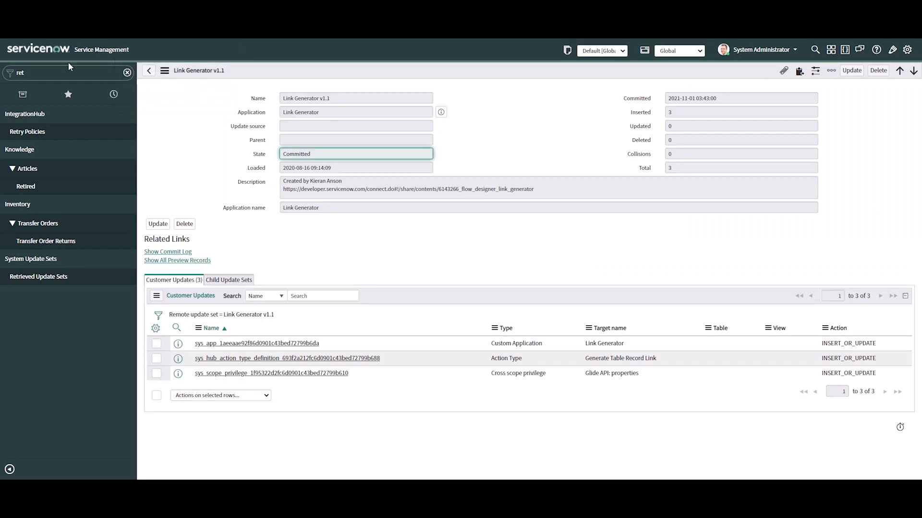
Switch to the main ServiceNow window and check the System Logs Emails list for reminder emails created today
click(67, 71)
text(emails)
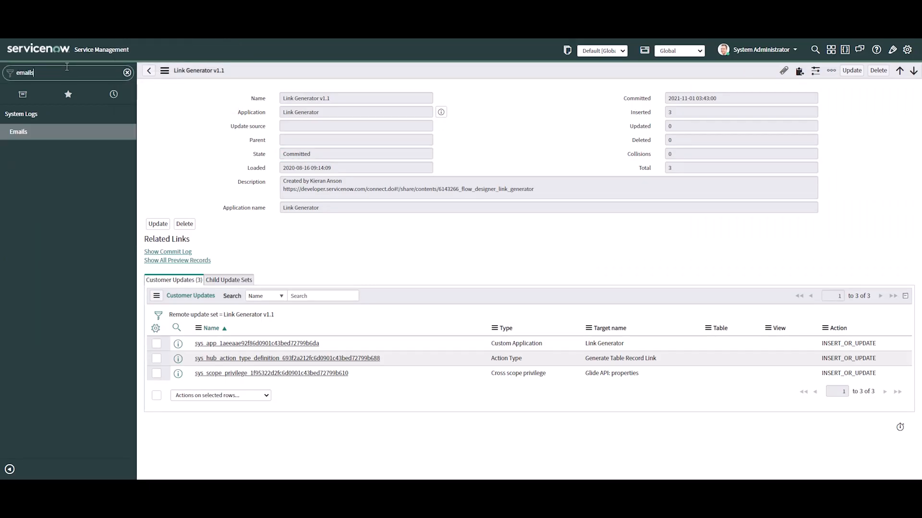
click(50, 134)
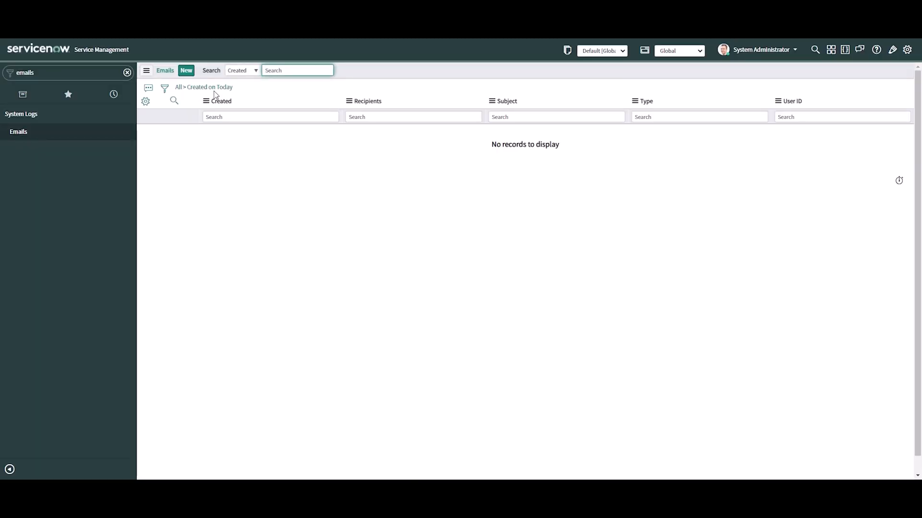
double_click(216, 91)
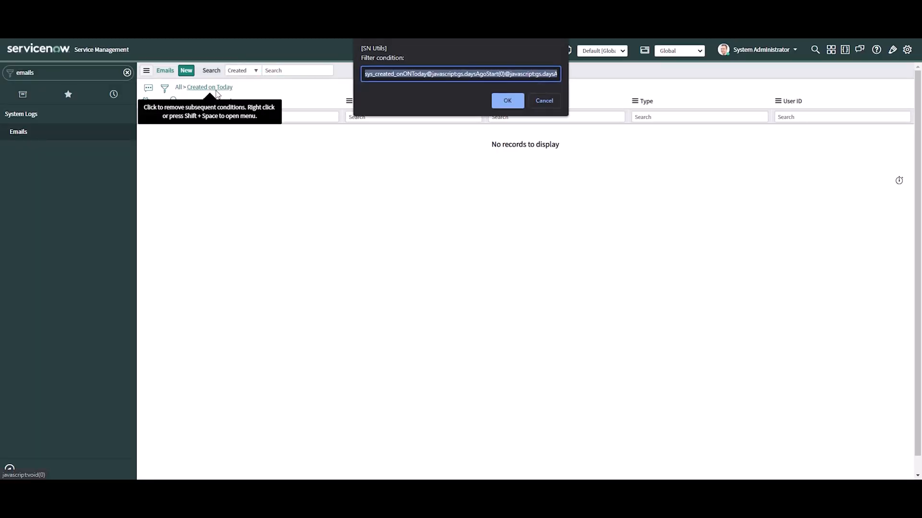
click(543, 100)
click(229, 90)
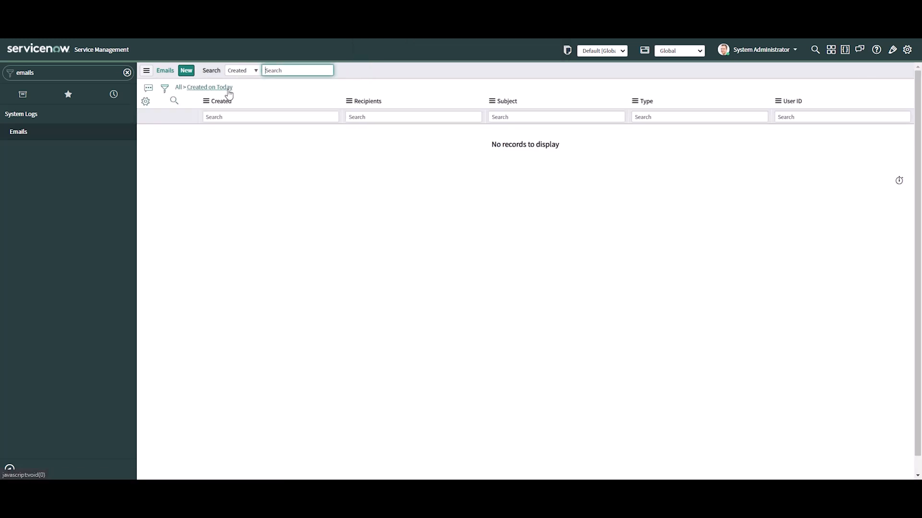
click(227, 90)
Open the full Change Requests list with change_request.list
click(52, 68)
key(ctrl+a)
text(chnzg)
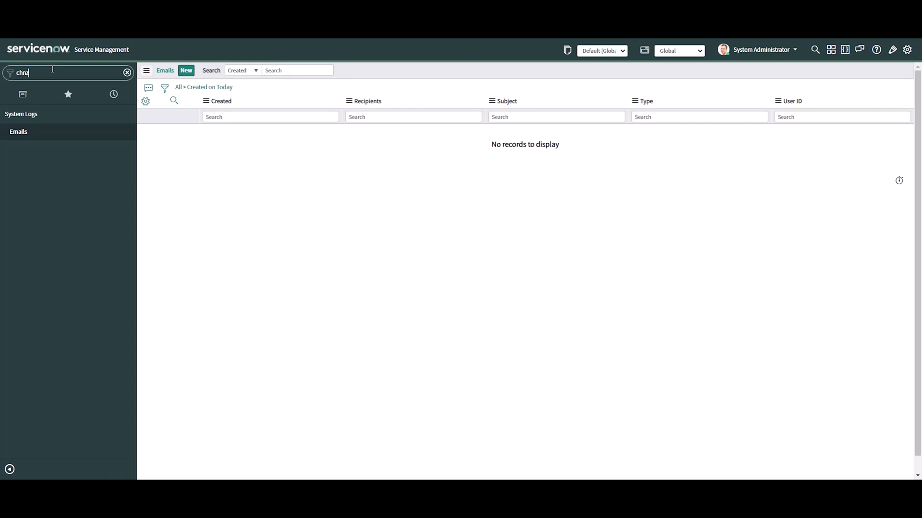
key(BackSpace)
text(ange)
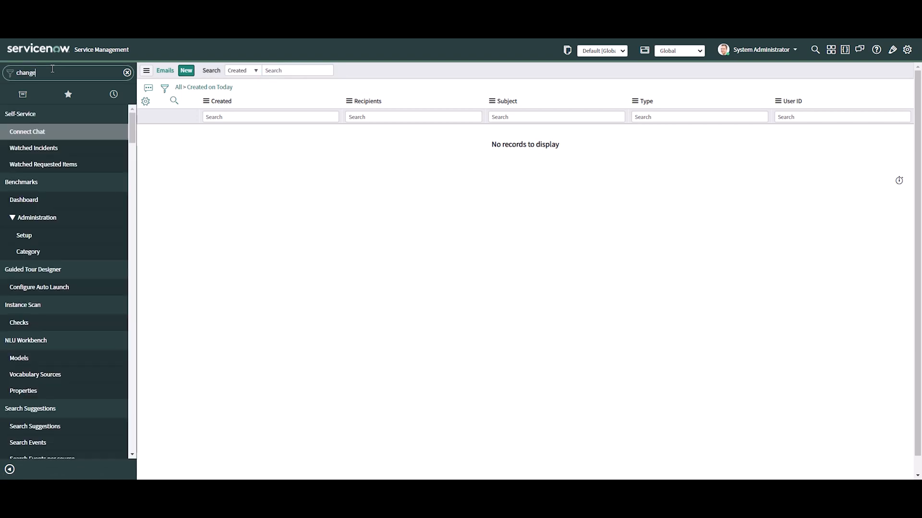
text(_request.)
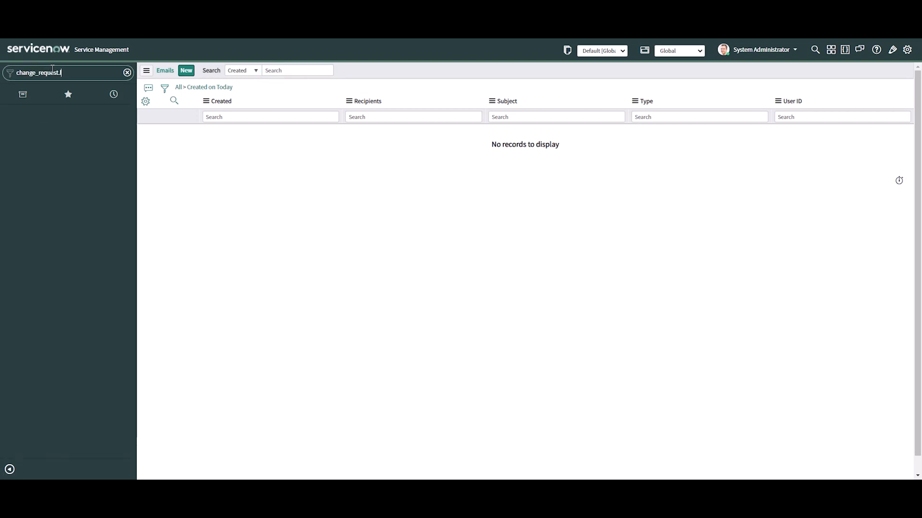
text(list)
key(Return)
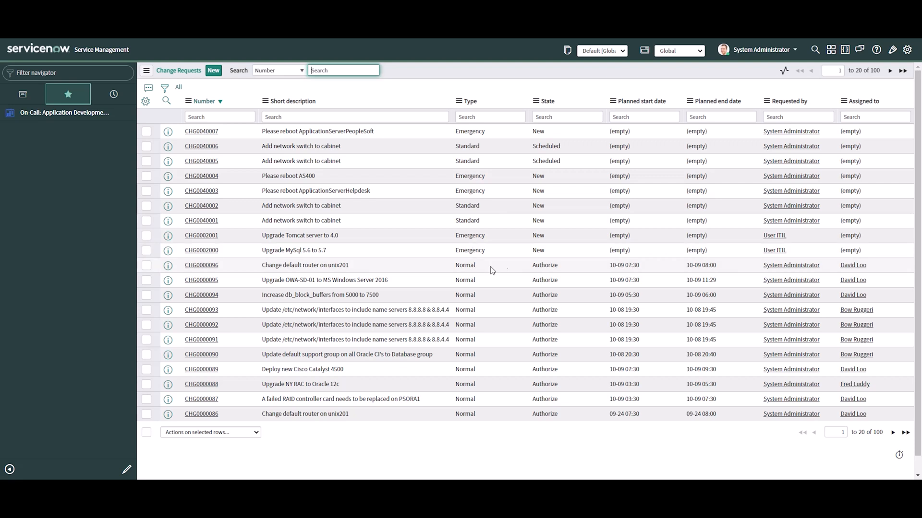
Examine the type, state, planned end date and assignee of the topmost Normal change request, "Change default router on unix201"
click(201, 265)
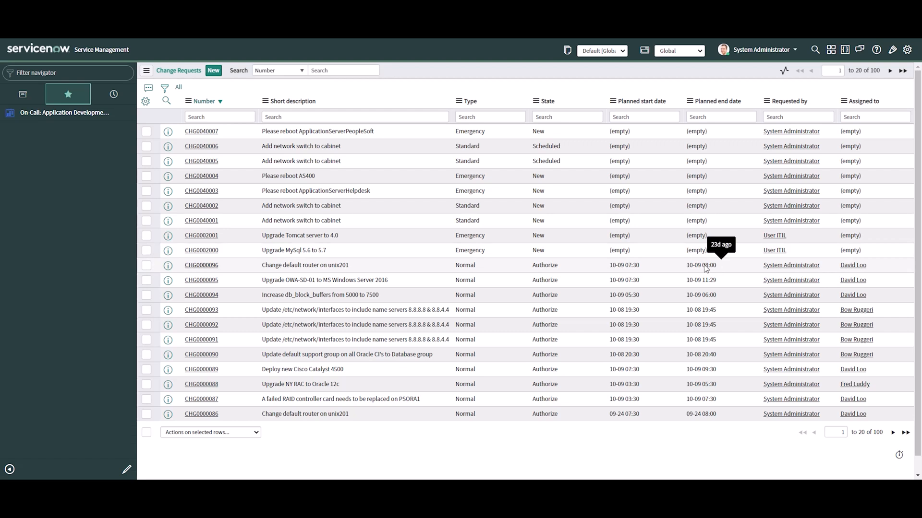
drag(724, 266, 223, 270)
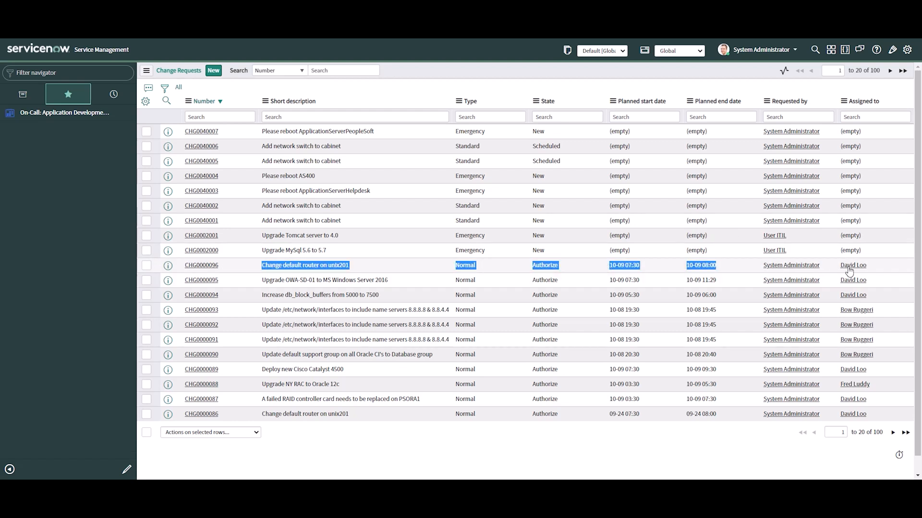
click(731, 265)
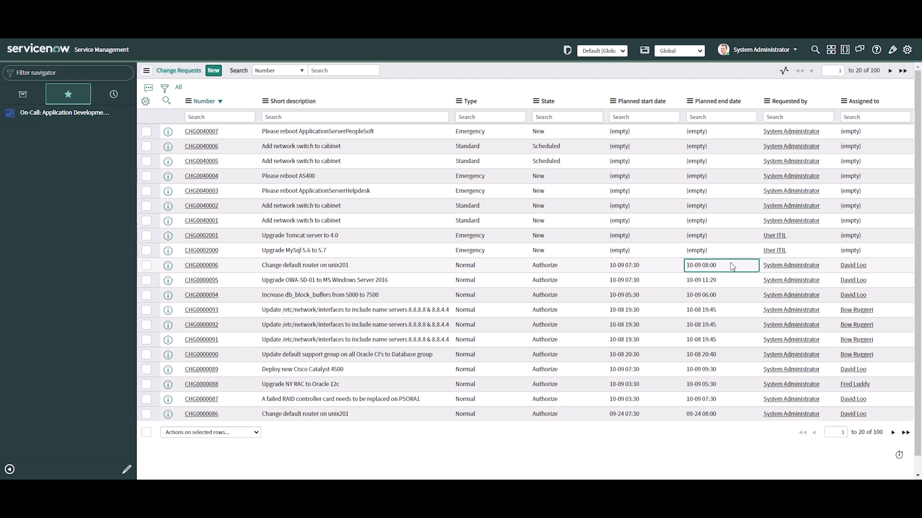
Open the Normal change request "Change default router on unix201" and examine its planned end date in the schedule details
key(ctrl+Return)
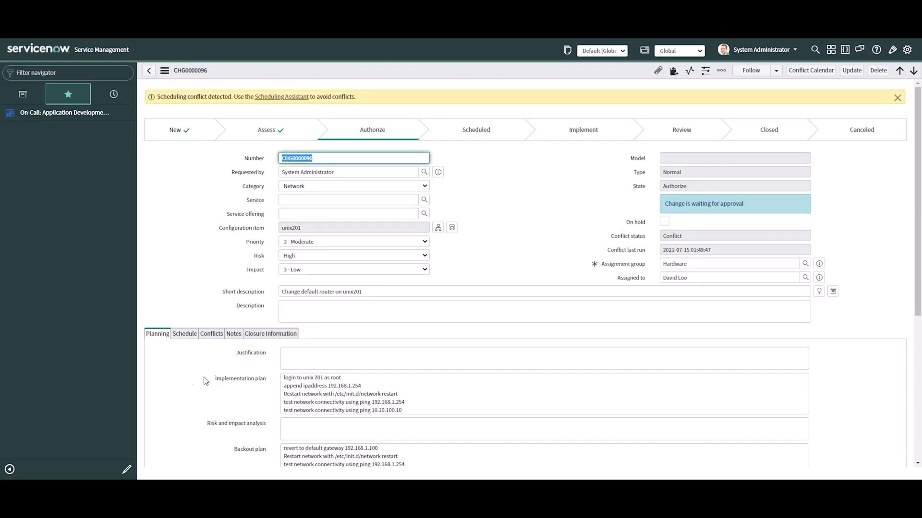
click(185, 331)
drag(346, 353, 276, 354)
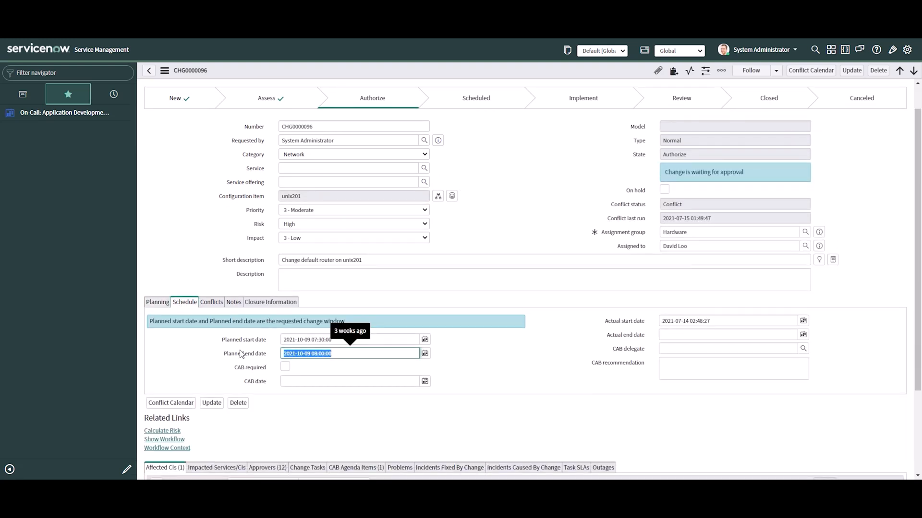
click(423, 355)
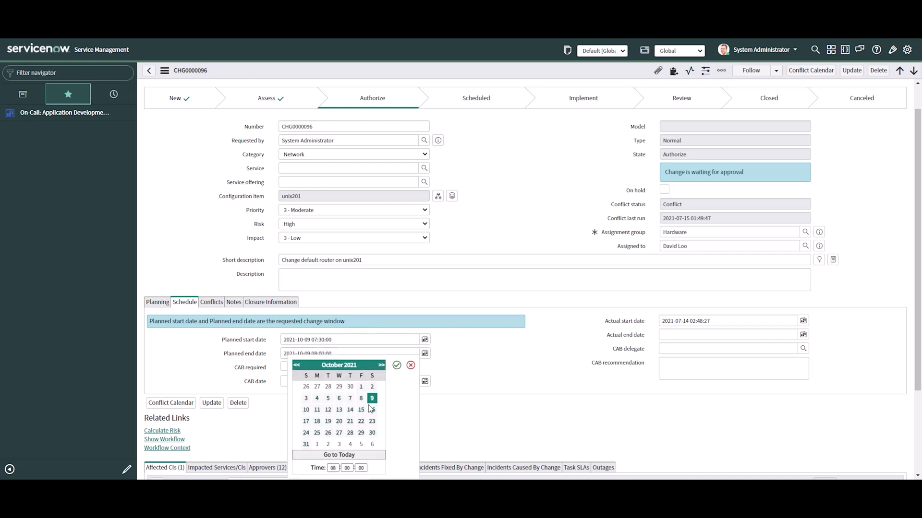
click(507, 202)
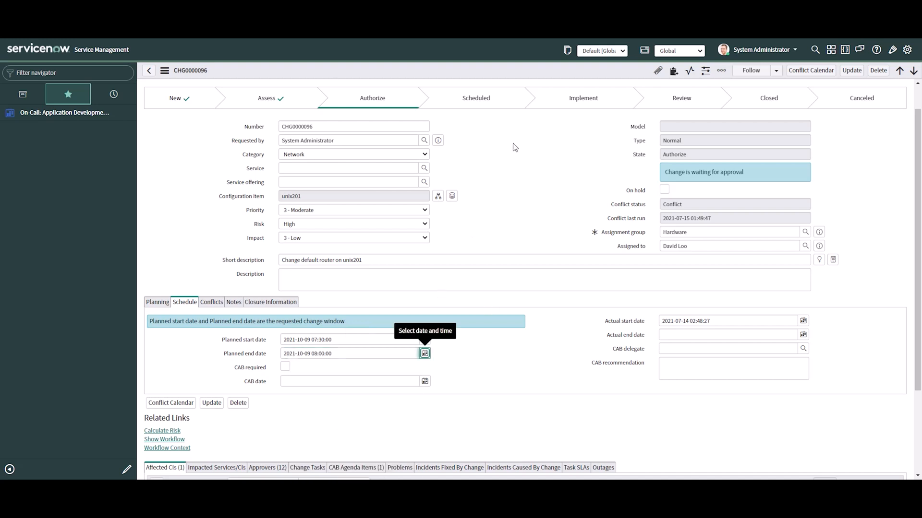
Set the second requested CAB Approval entry among the change's approvers to Approved and check the change request's state and schedule
scroll(293, 338, down, 3)
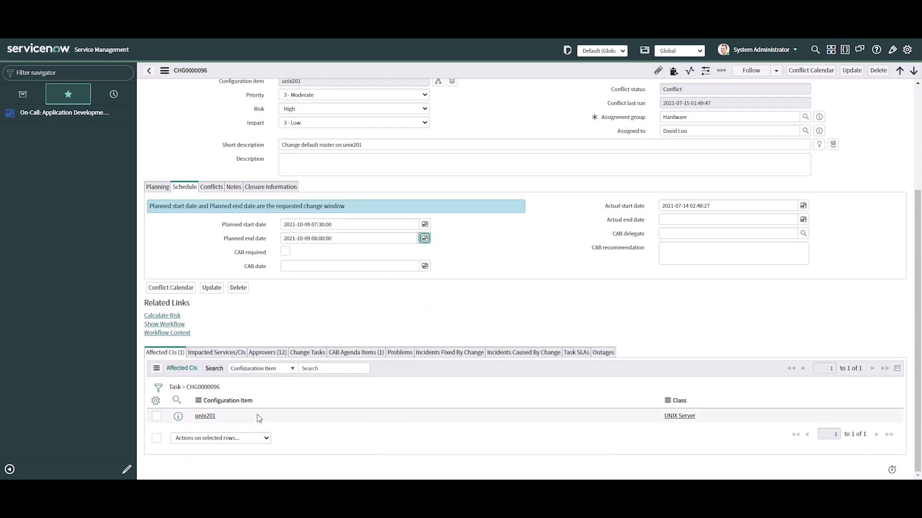
click(267, 352)
scroll(480, 367, down, 4)
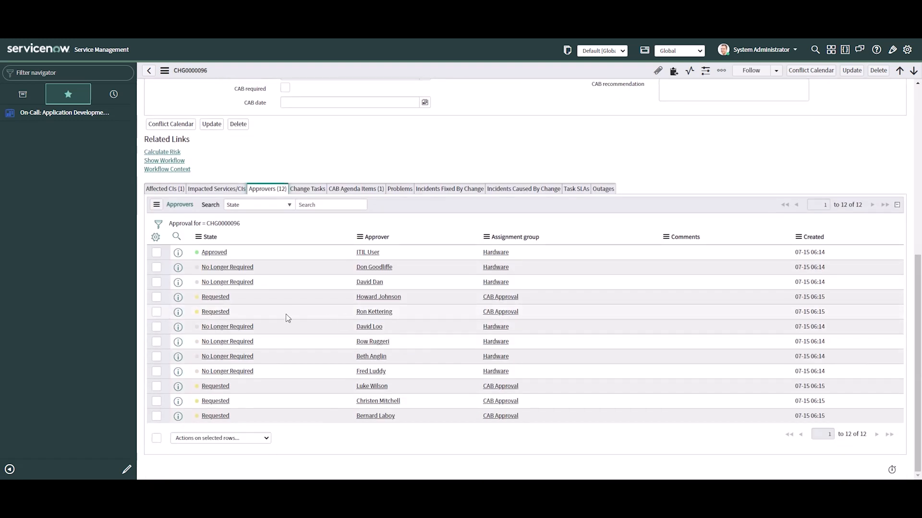
click(272, 317)
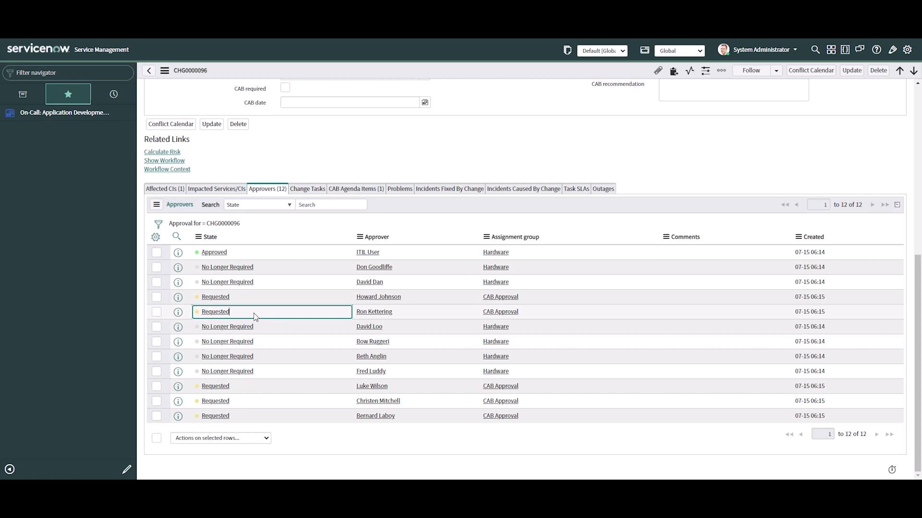
double_click(254, 317)
click(255, 317)
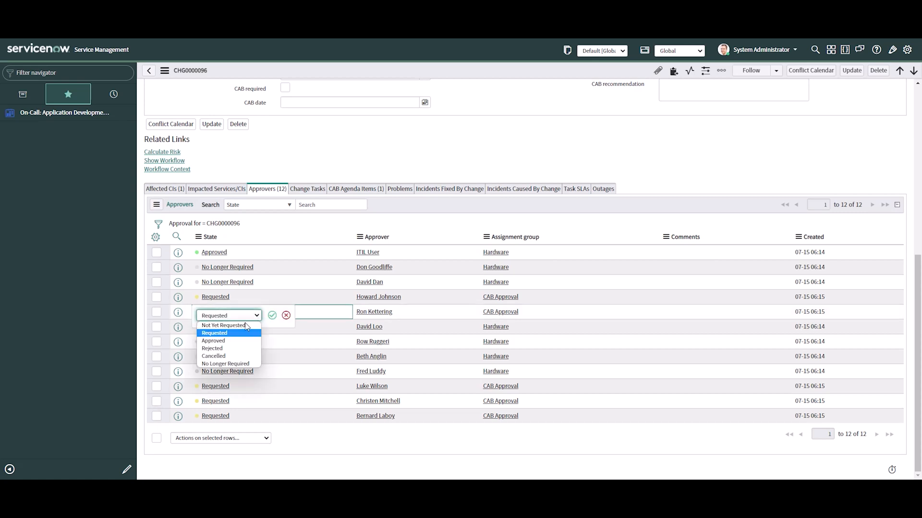
click(221, 337)
click(272, 316)
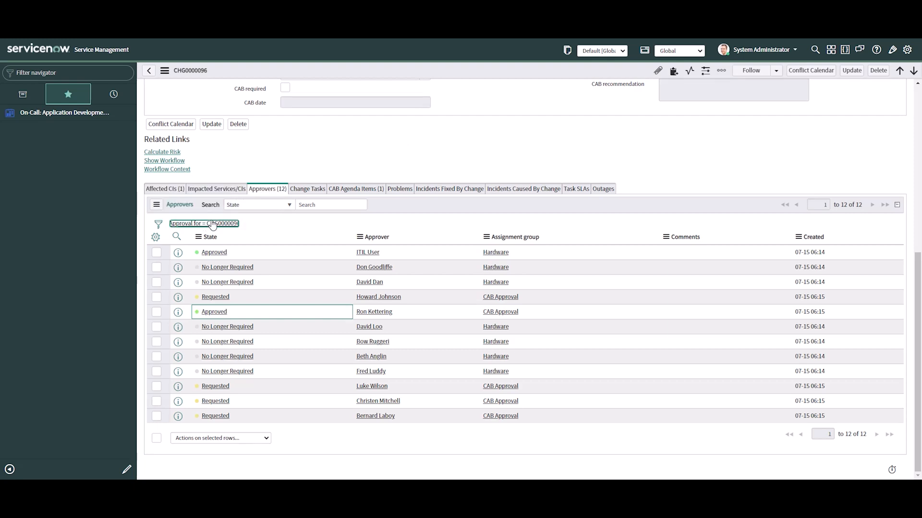
scroll(498, 156, up, 6)
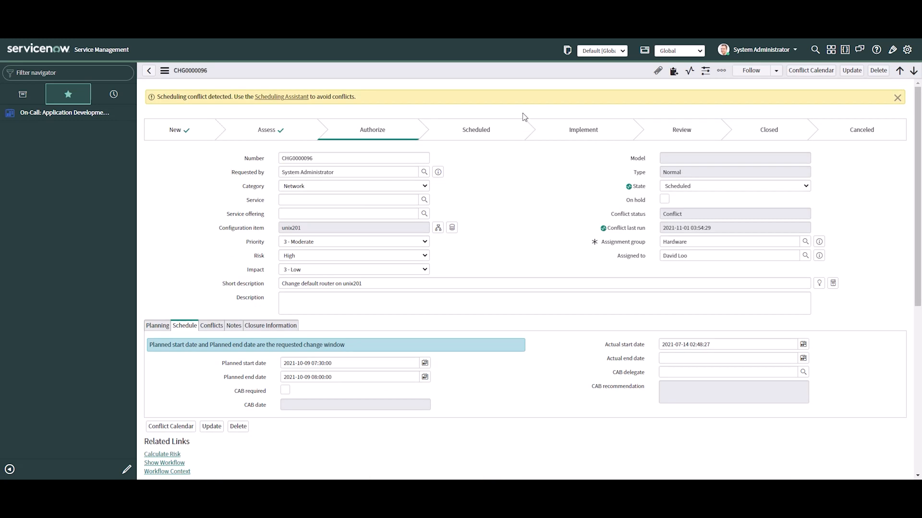
click(158, 327)
click(187, 329)
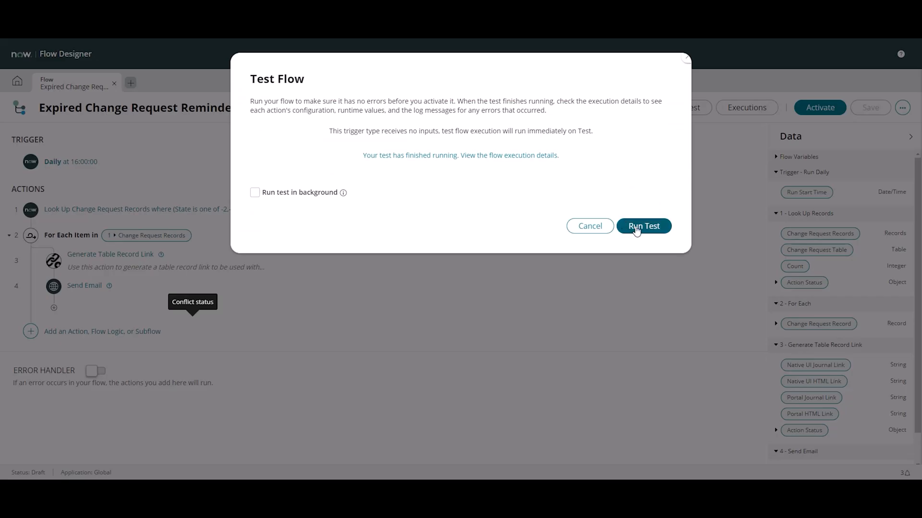
Rerun the flow test in Flow Designer, and check the System Logs Emails list in the main ServiceNow window for emails created today
click(630, 223)
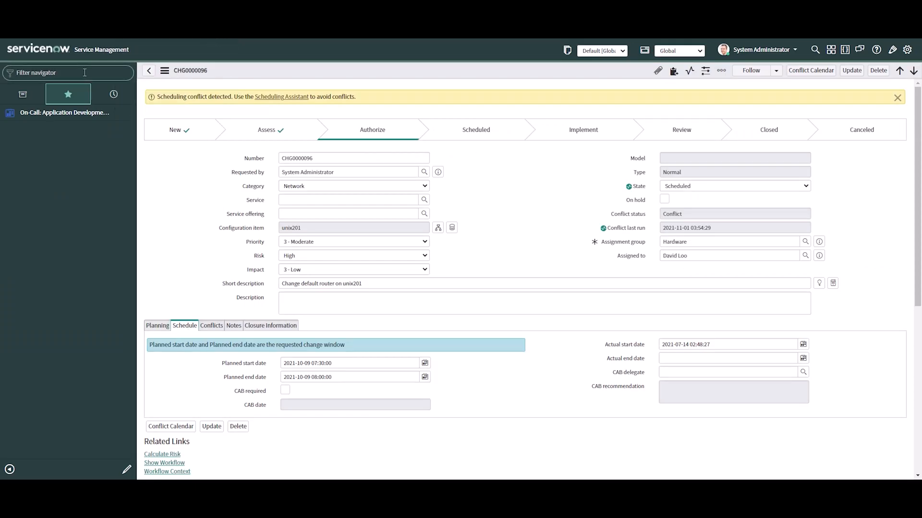
click(85, 72)
text(emails)
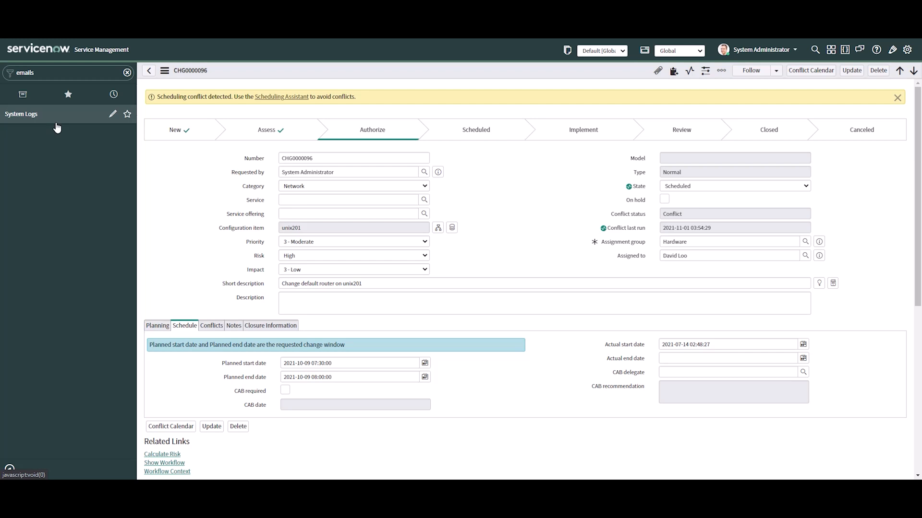
click(40, 131)
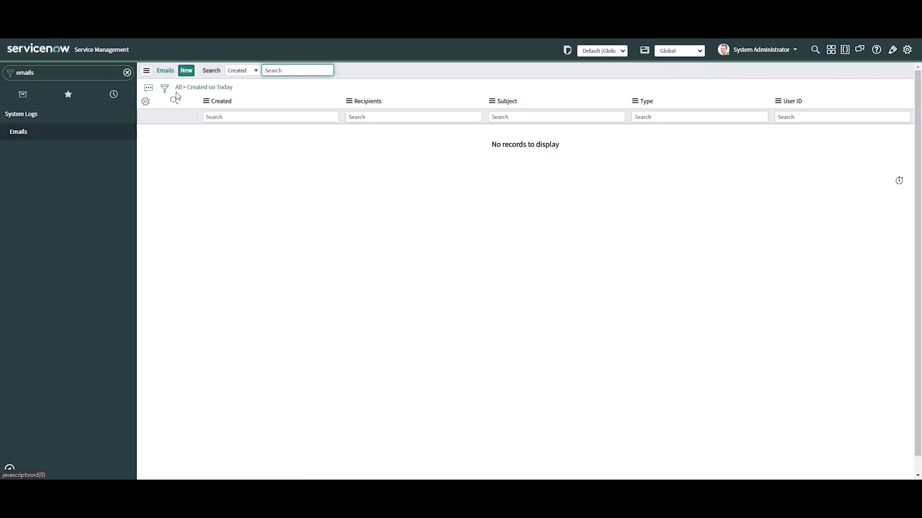
click(211, 88)
click(212, 87)
click(212, 88)
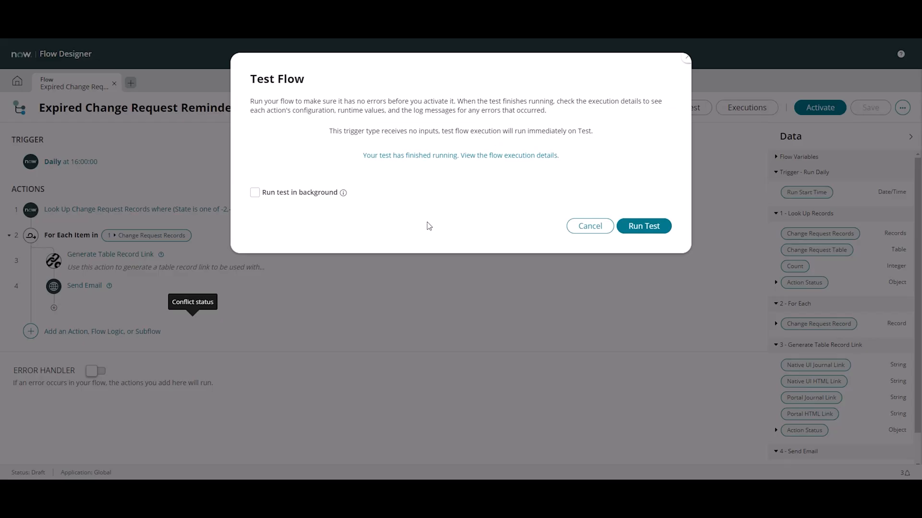
Examine the For Each record in the test's execution details and reopen that change request in the main ServiceNow window
click(517, 158)
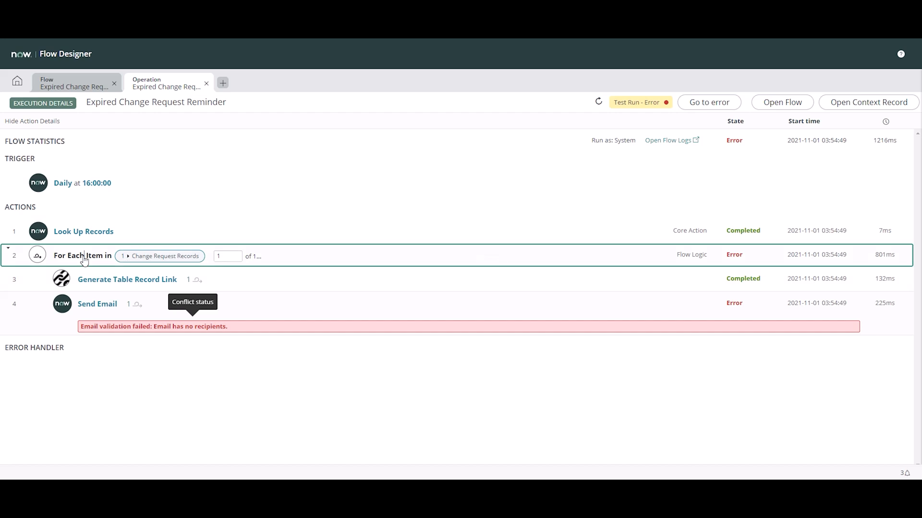
click(443, 258)
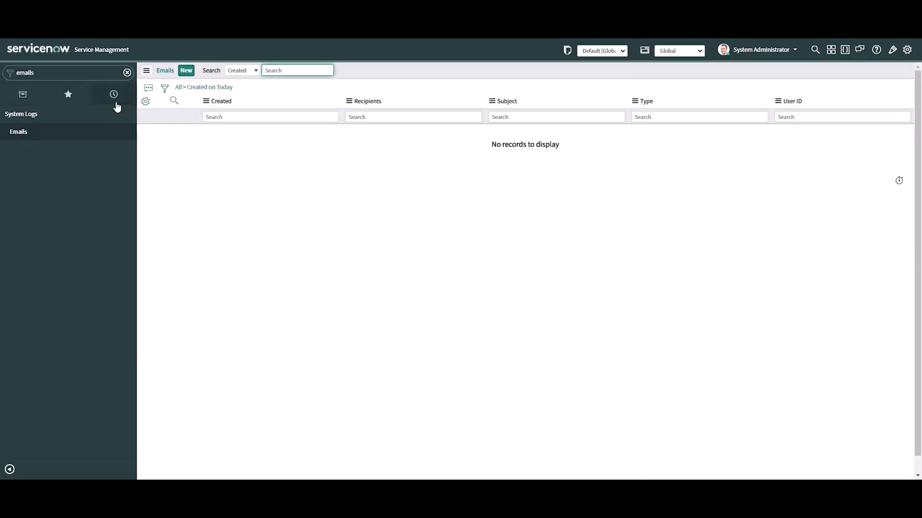
click(114, 95)
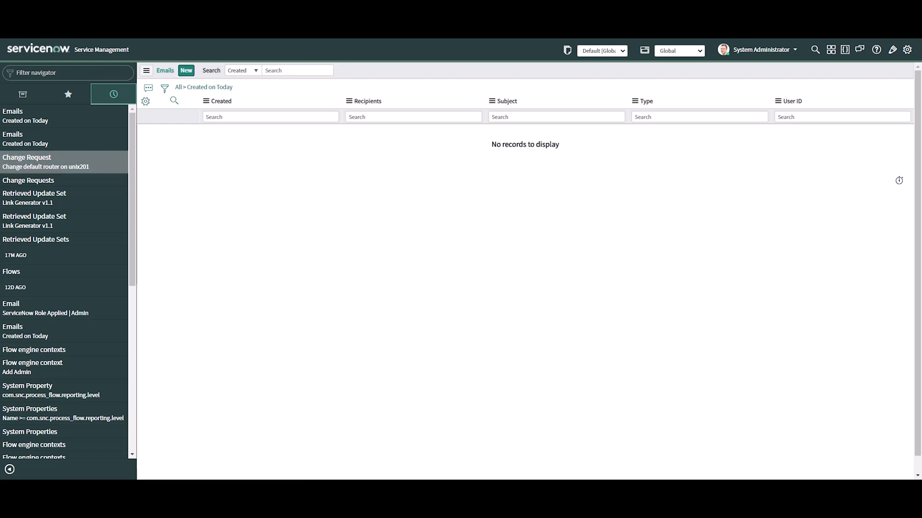
click(45, 162)
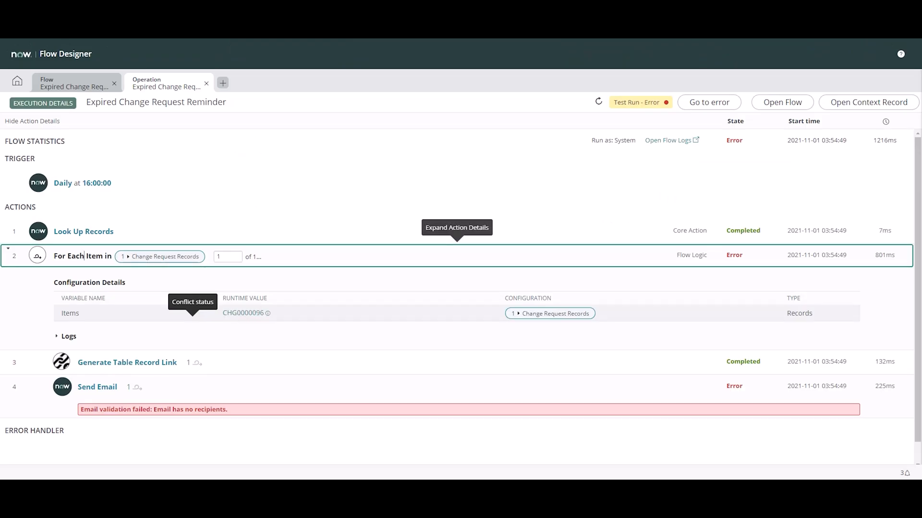
In Flow Designer's execution details, examine the Generate Table Record Link outputs and view the full Native UI HTML Link value
click(123, 363)
scroll(452, 300, down, 5)
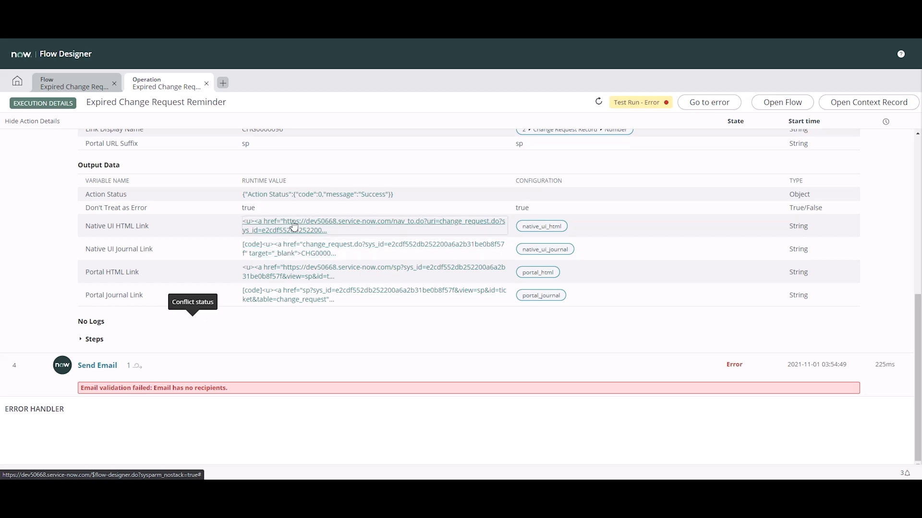
click(294, 226)
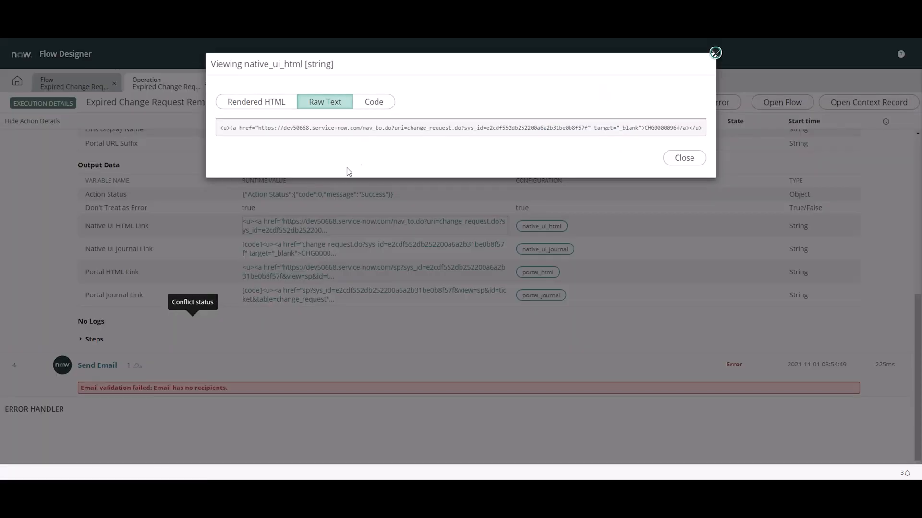
click(689, 159)
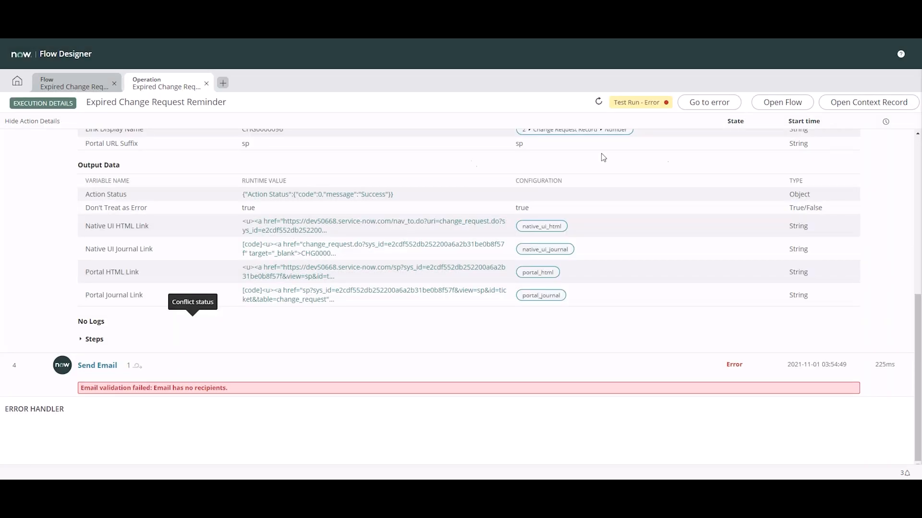
Examine the Send Email action's runtime values and configuration, including its To, CC, Subject and Body, for the cause of the error
click(101, 365)
scroll(541, 261, down, 7)
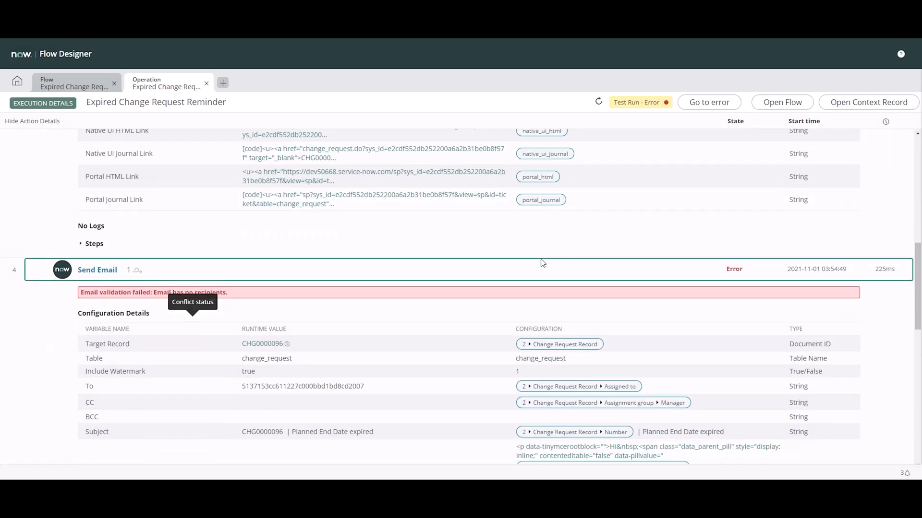
scroll(411, 218, down, 1)
scroll(414, 220, up, 1)
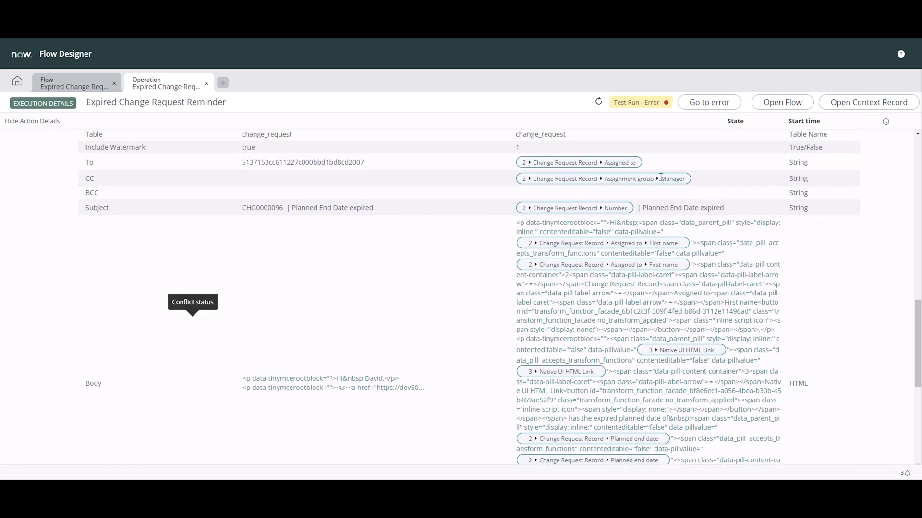
scroll(614, 162, down, 6)
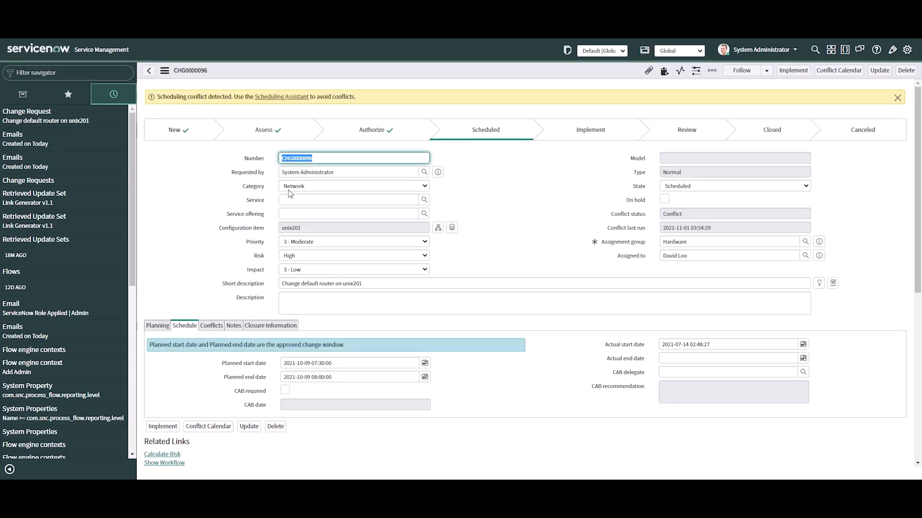
Check the email address on the assignee's user record from the change request, and return to the change request
click(480, 191)
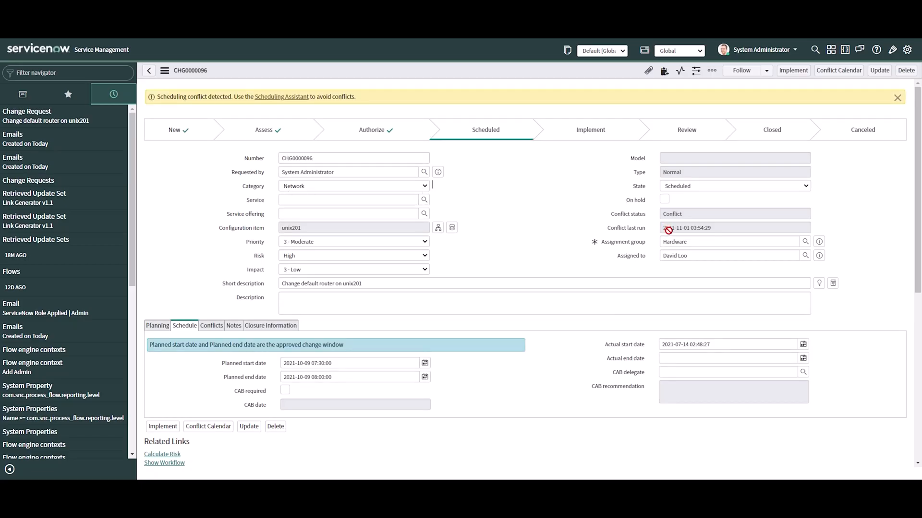
click(819, 255)
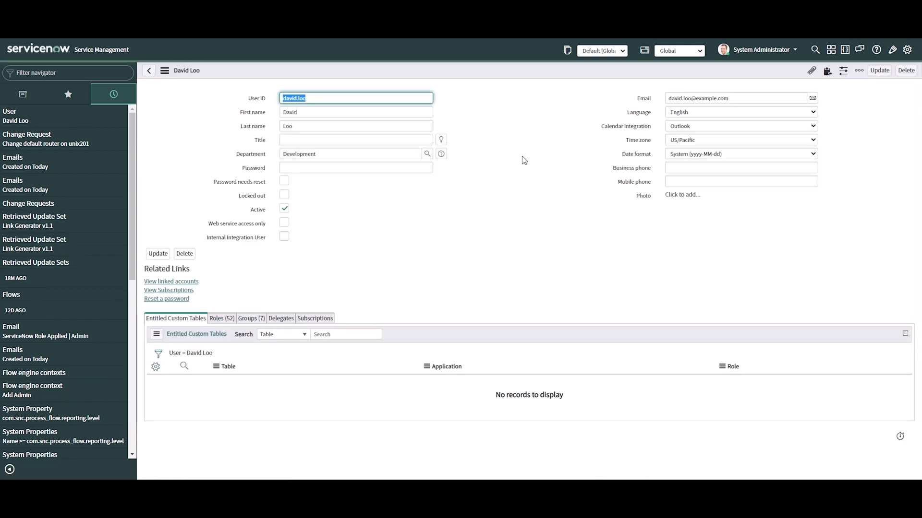
drag(742, 98, 576, 98)
click(550, 143)
click(151, 72)
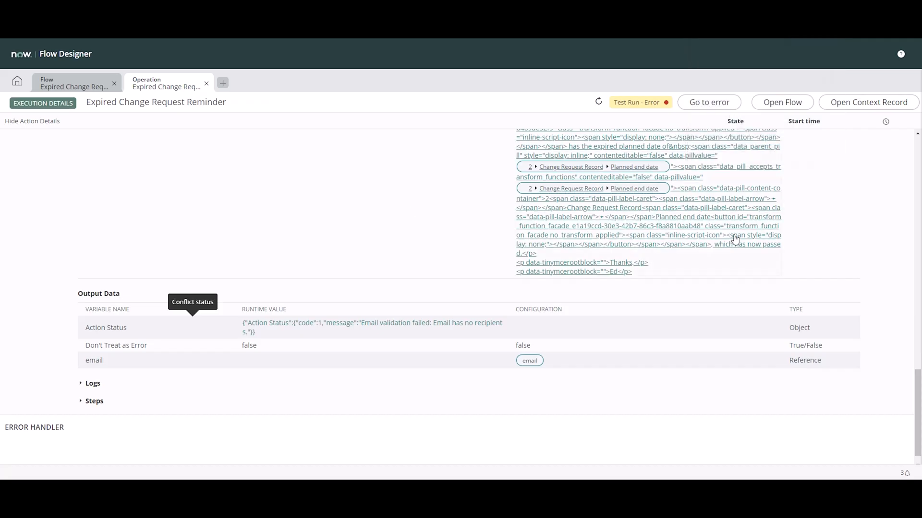
In the flow's Send Email action, replace the To recipient with For Each > Change Request Record > Assigned to > Email
click(77, 84)
click(582, 224)
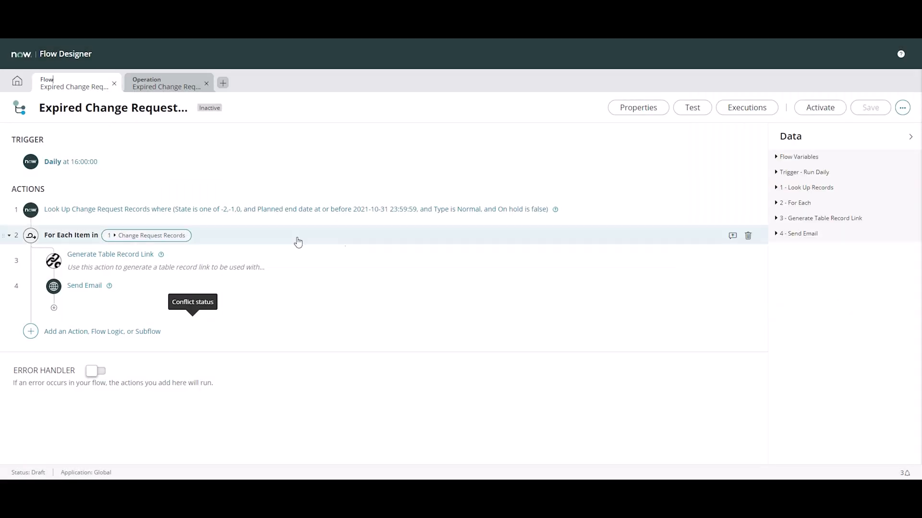
click(87, 284)
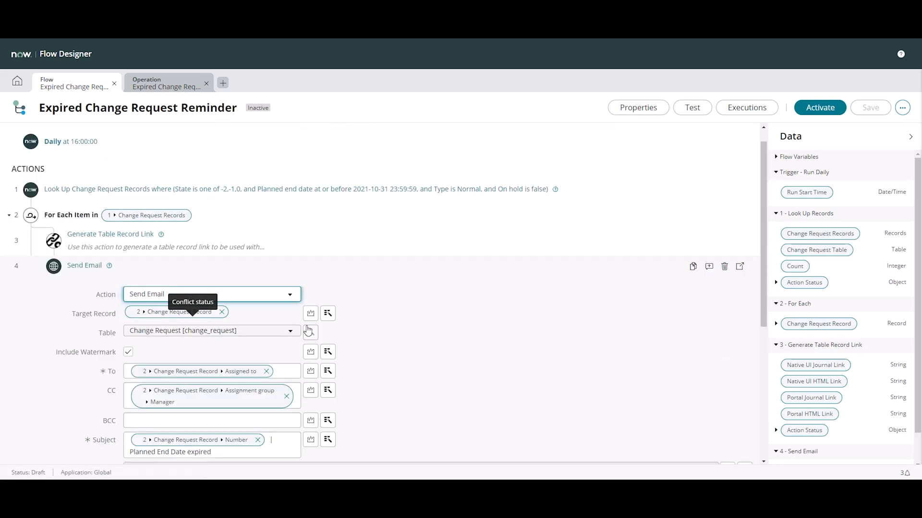
click(266, 291)
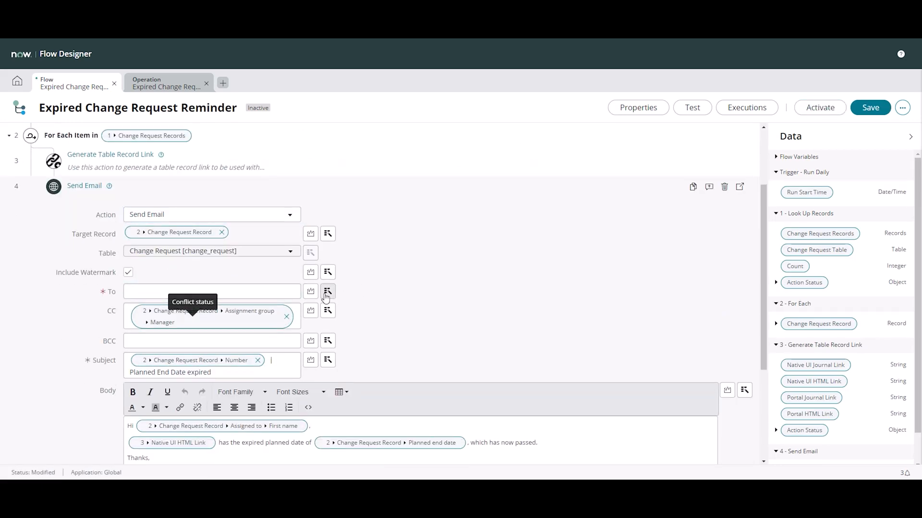
click(328, 292)
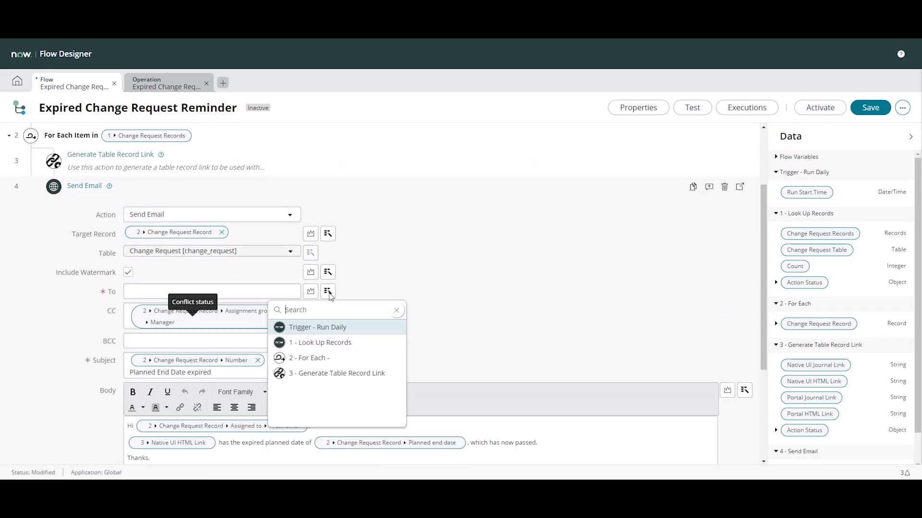
click(322, 360)
click(476, 327)
scroll(483, 343, down, 6)
scroll(483, 342, up, 5)
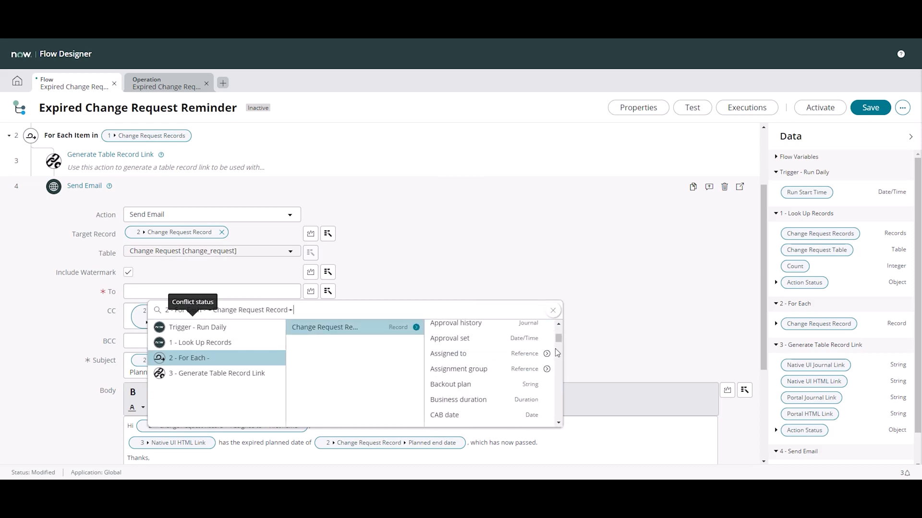
click(547, 354)
scroll(552, 345, down, 5)
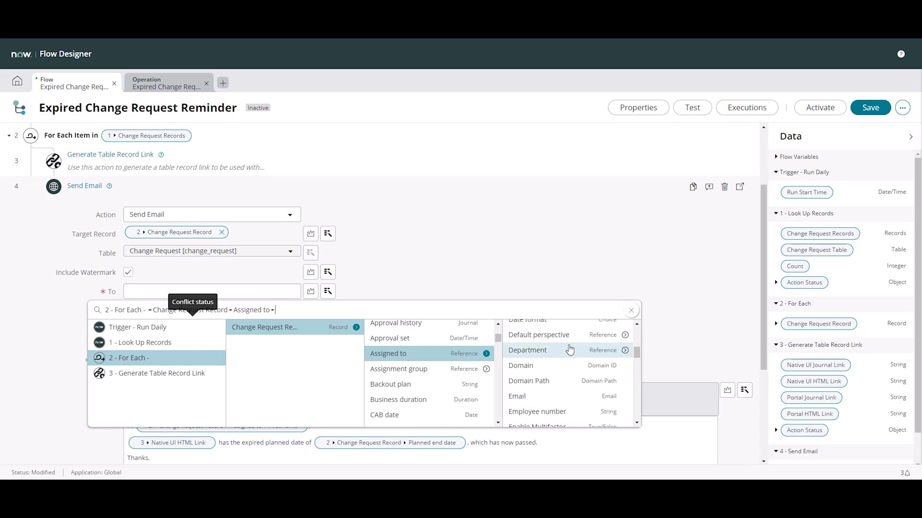
click(533, 340)
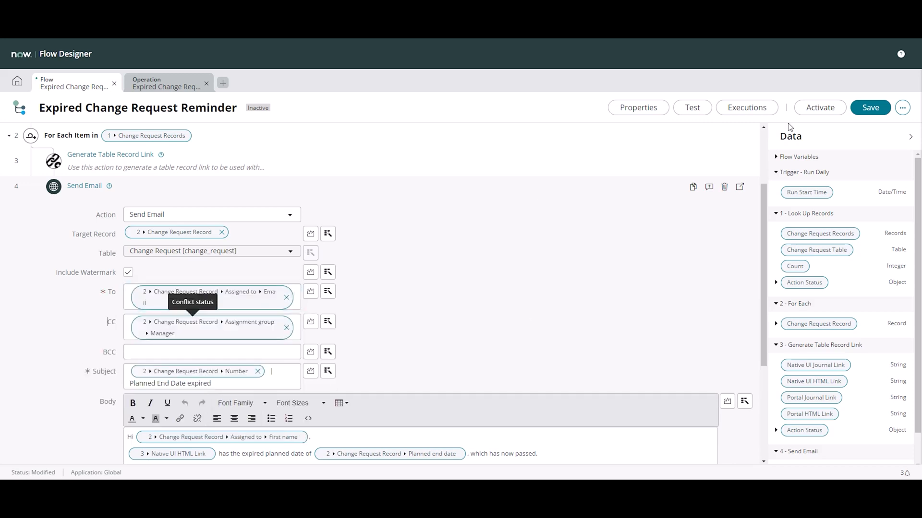
Run a test of the Expired Change Request Reminder flow in the foreground and open its execution details
click(693, 108)
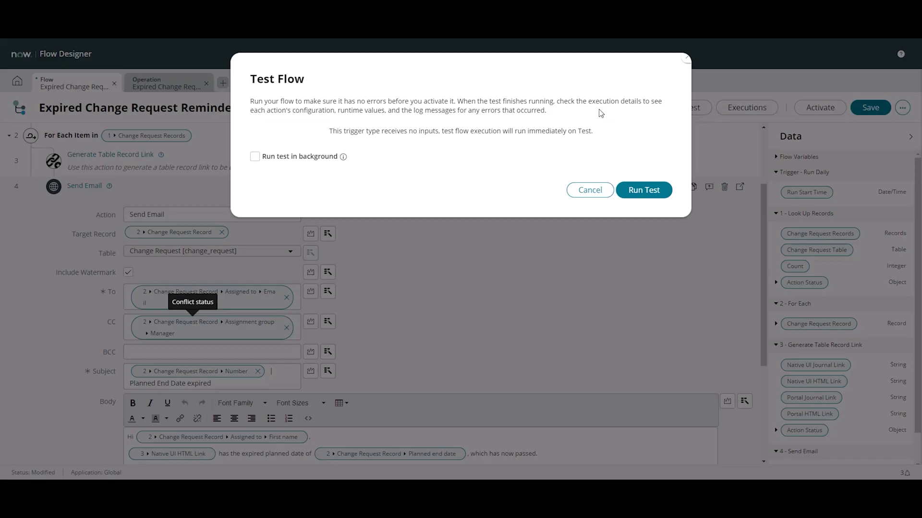
click(634, 189)
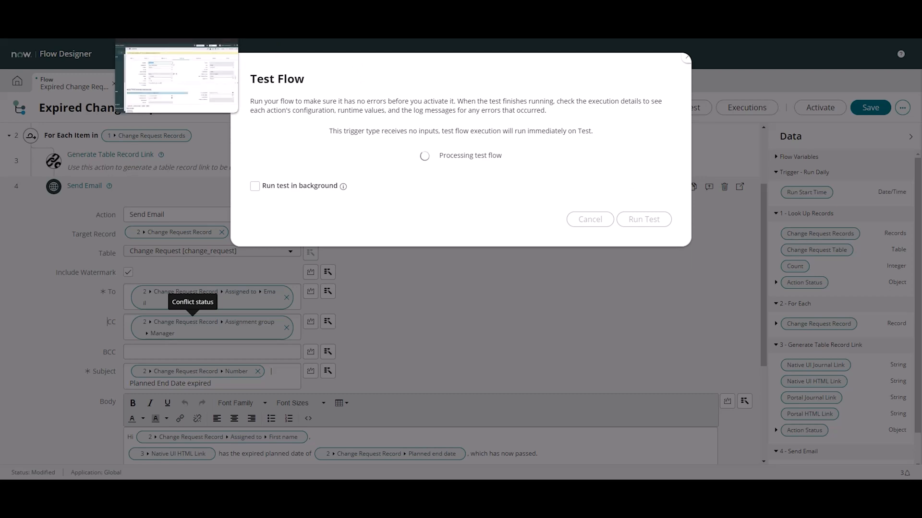
click(525, 158)
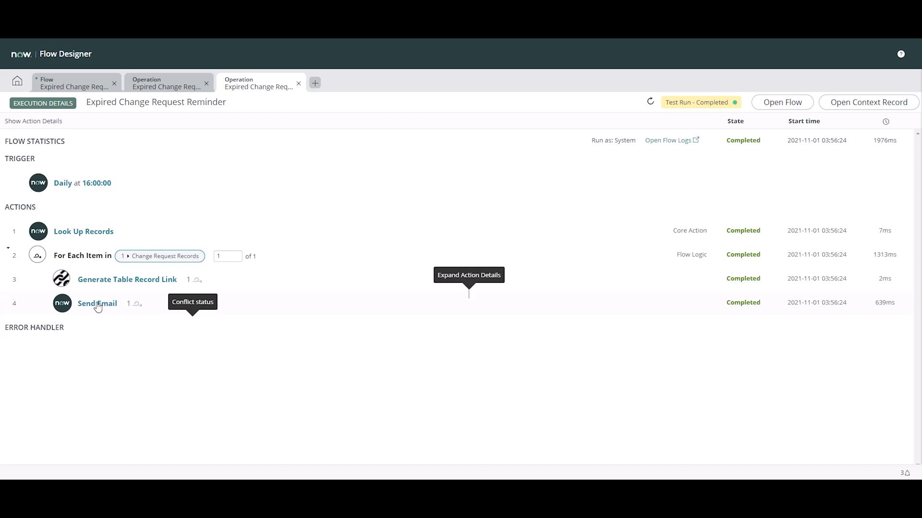
Examine the For Each items and the Generate Table Record Link inputs and outputs in the new execution details
click(102, 256)
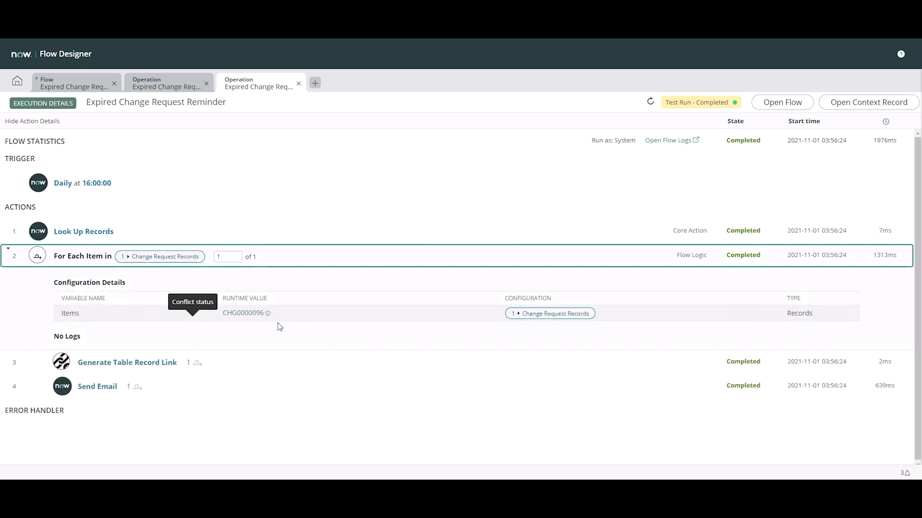
click(135, 364)
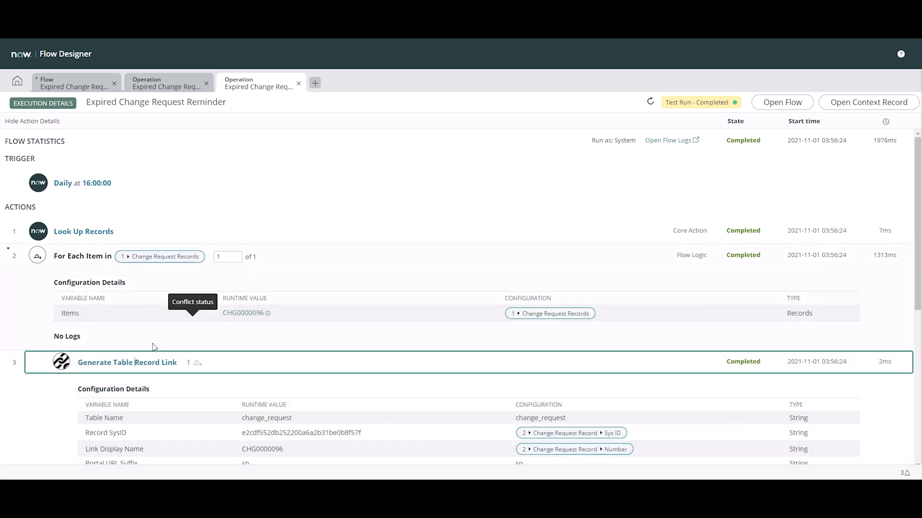
scroll(250, 345, down, 4)
scroll(120, 379, down, 2)
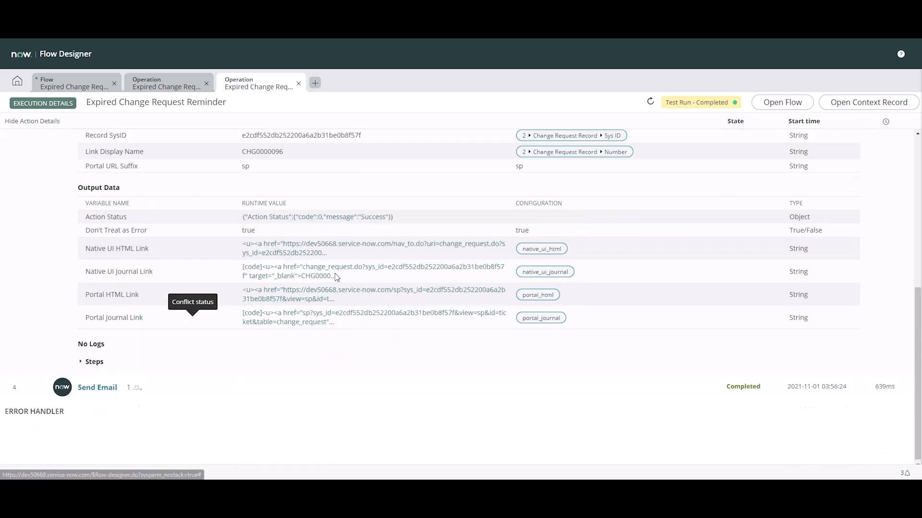
Examine the Send Email action's execution details, comparing the To and CC runtime values with their configured data pills
click(96, 385)
scroll(594, 298, down, 2)
scroll(594, 297, down, 3)
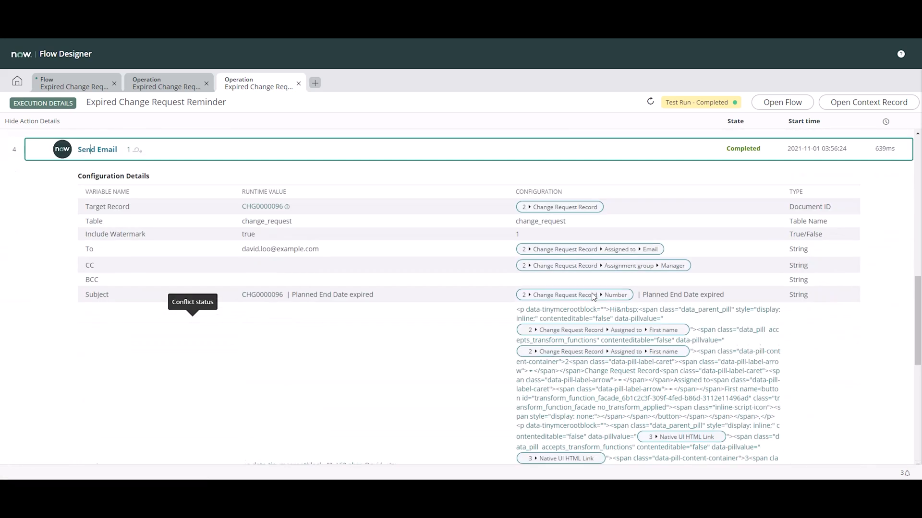
scroll(471, 235, down, 4)
scroll(471, 235, down, 3)
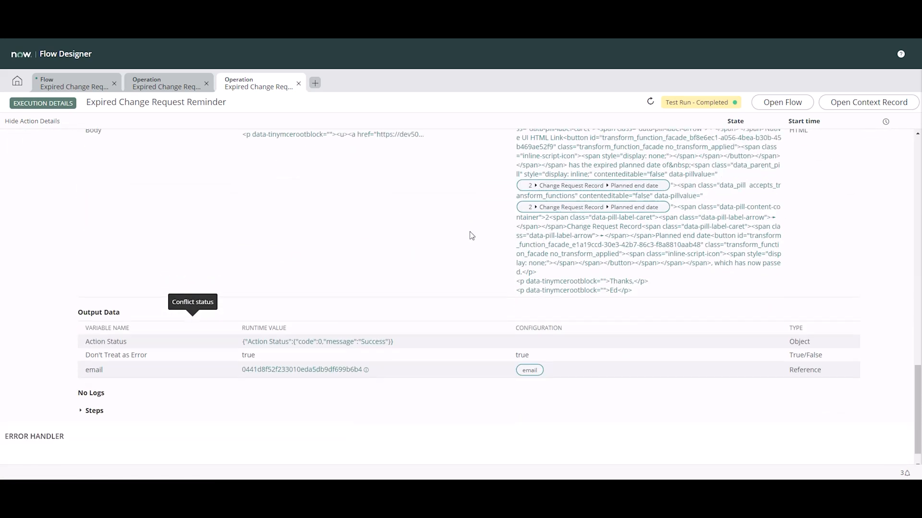
scroll(790, 357, up, 10)
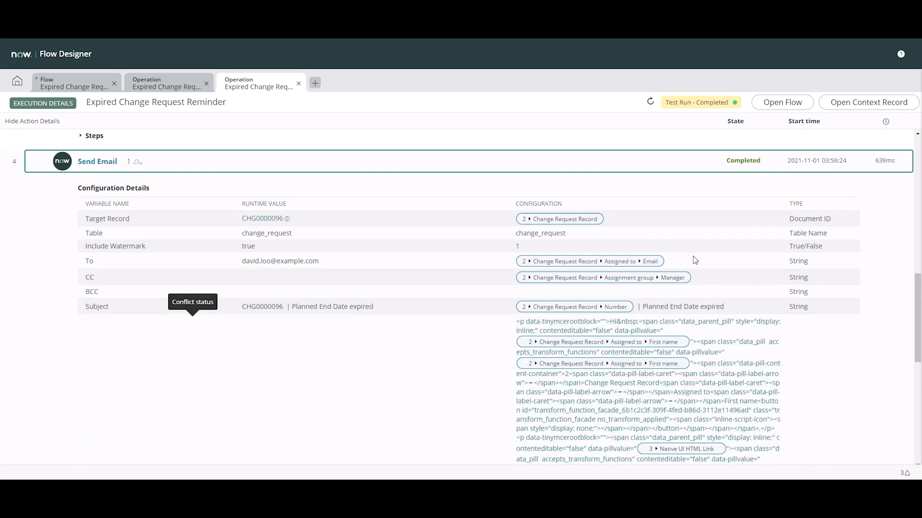
drag(315, 263, 172, 255)
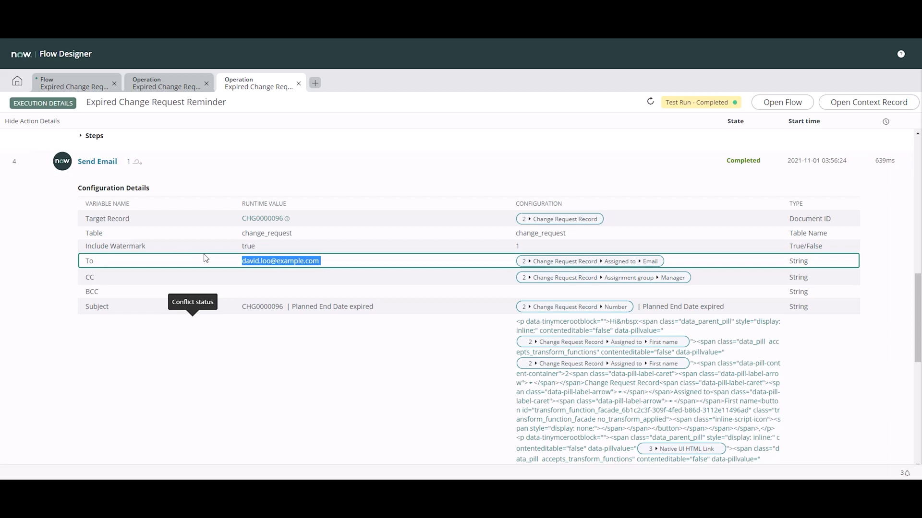
click(677, 278)
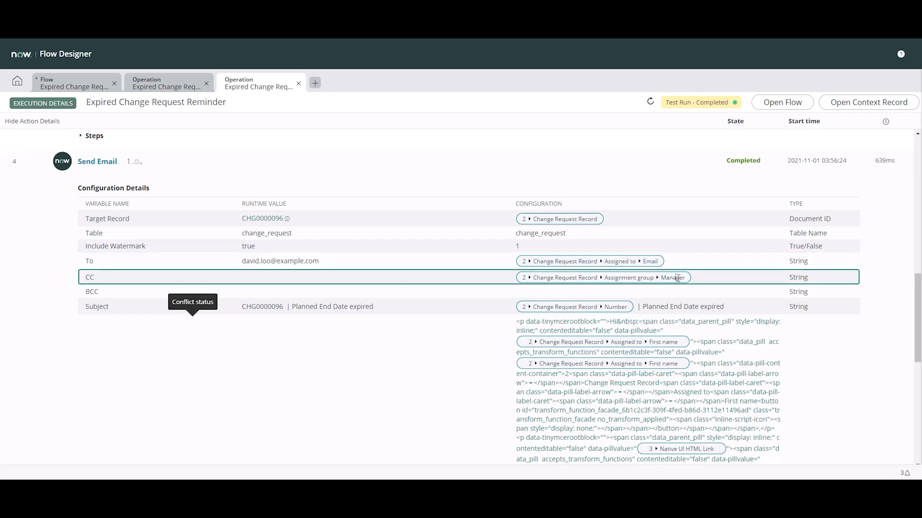
drag(682, 279, 524, 280)
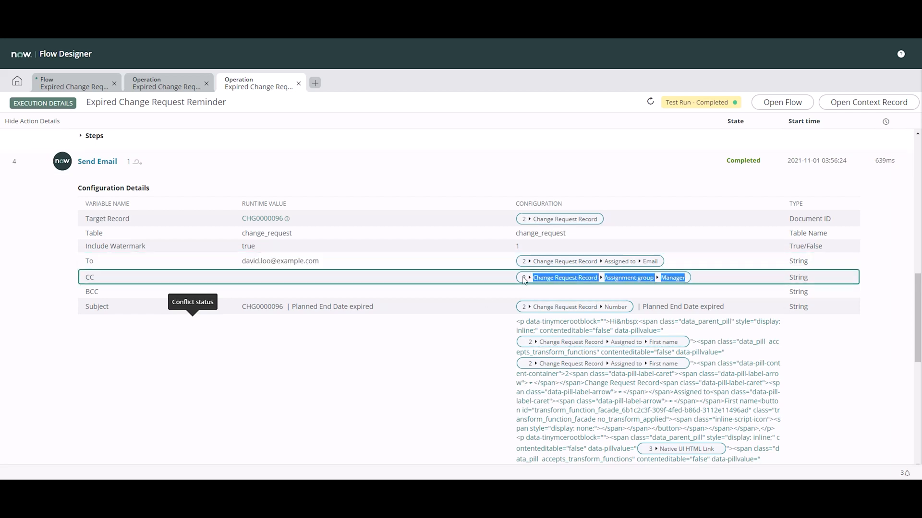
click(701, 278)
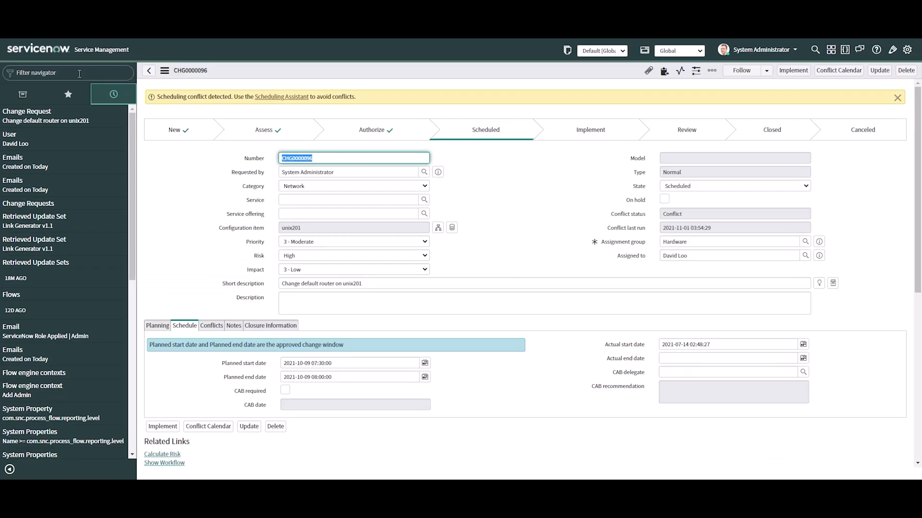
In the ServiceNow instance, find the generated reminder in the Emails log, preview it and check its change request link
click(79, 73)
text(emails)
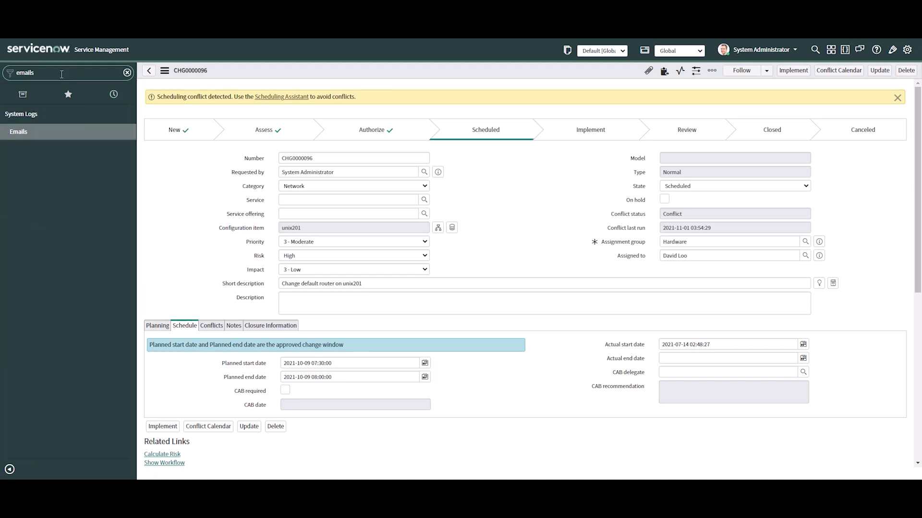
click(28, 131)
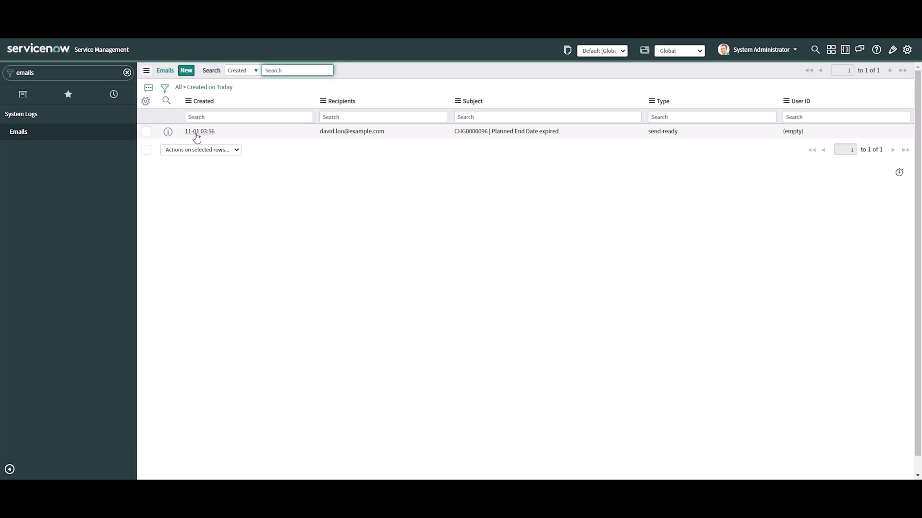
click(197, 135)
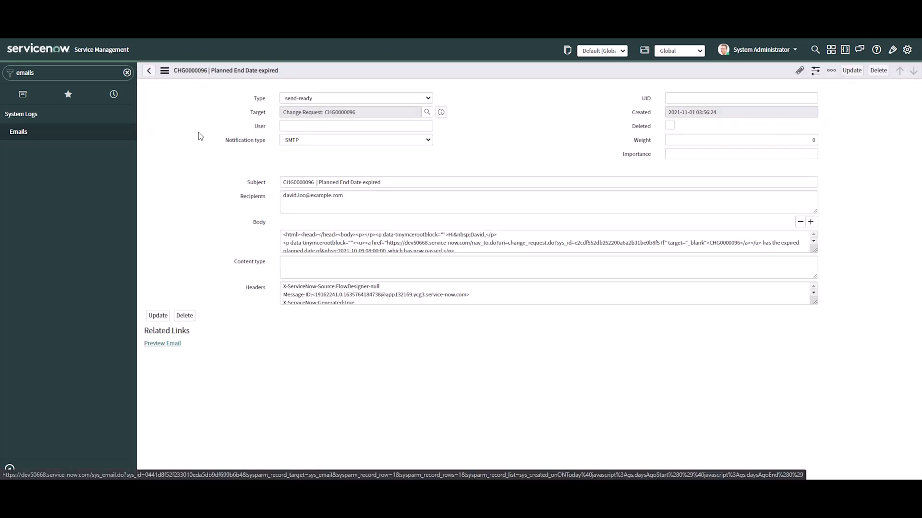
click(161, 373)
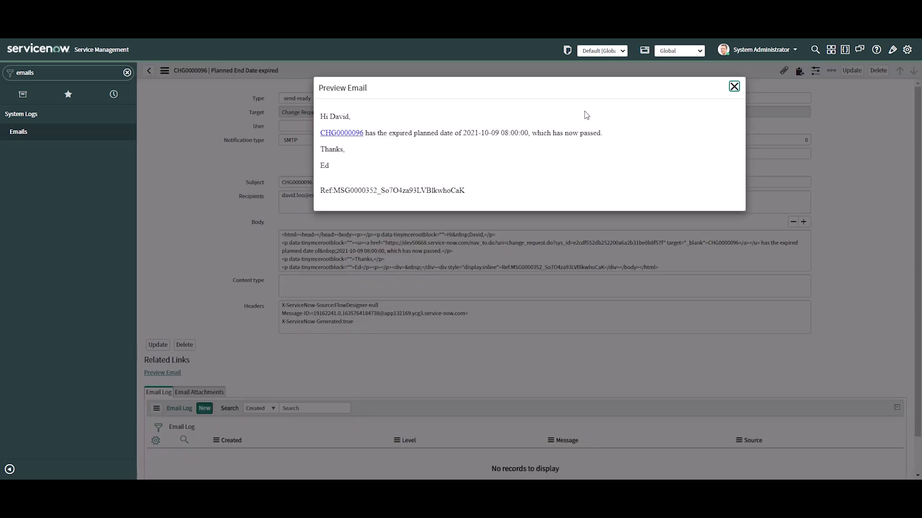
double_click(339, 116)
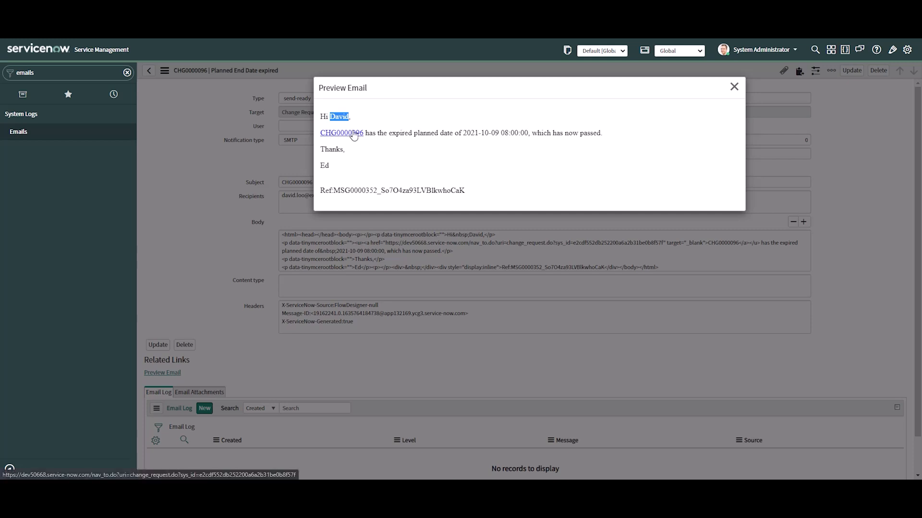
click(354, 134)
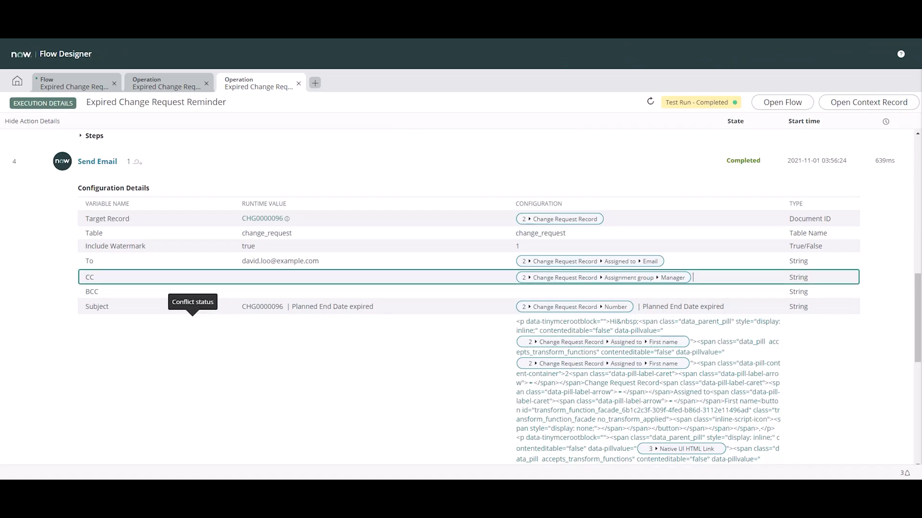
In the flow's For Each loop, add an Update Record action after Send Email, with For Each > Change Request Record as its record
click(87, 83)
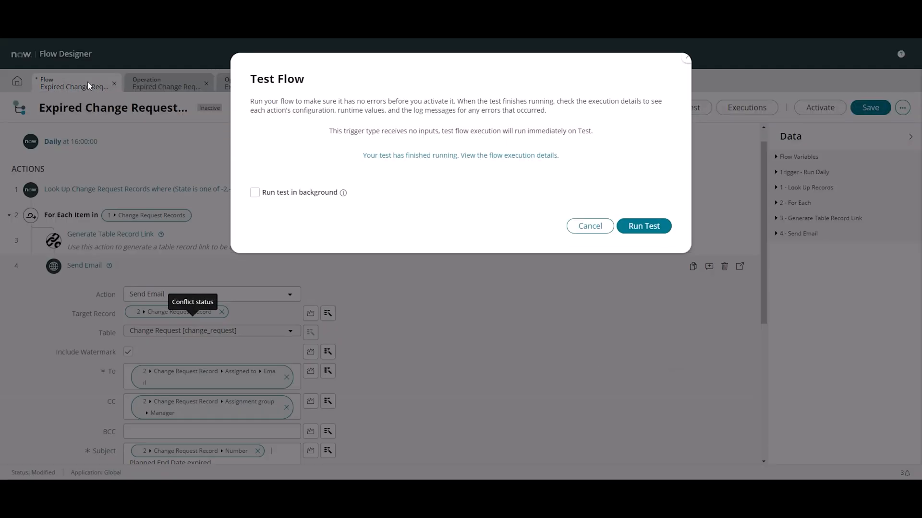
click(592, 226)
click(70, 266)
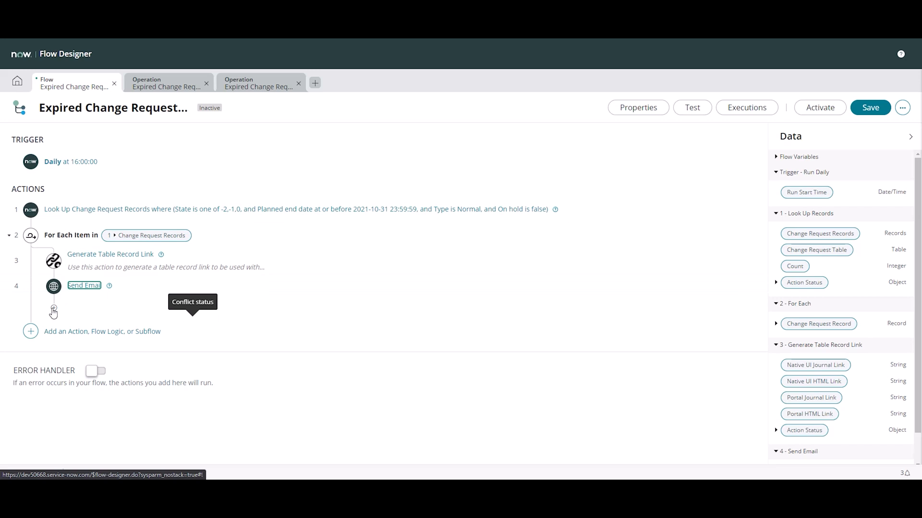
click(53, 310)
click(100, 305)
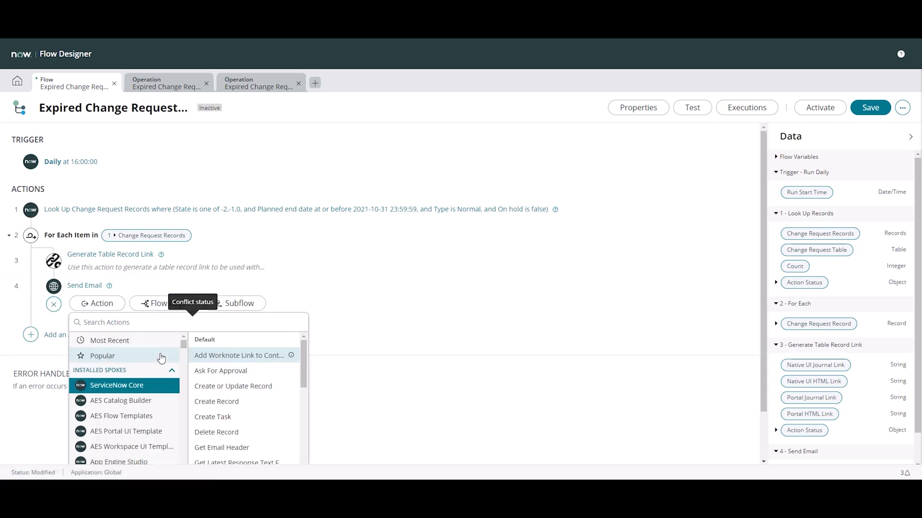
scroll(243, 366, down, 5)
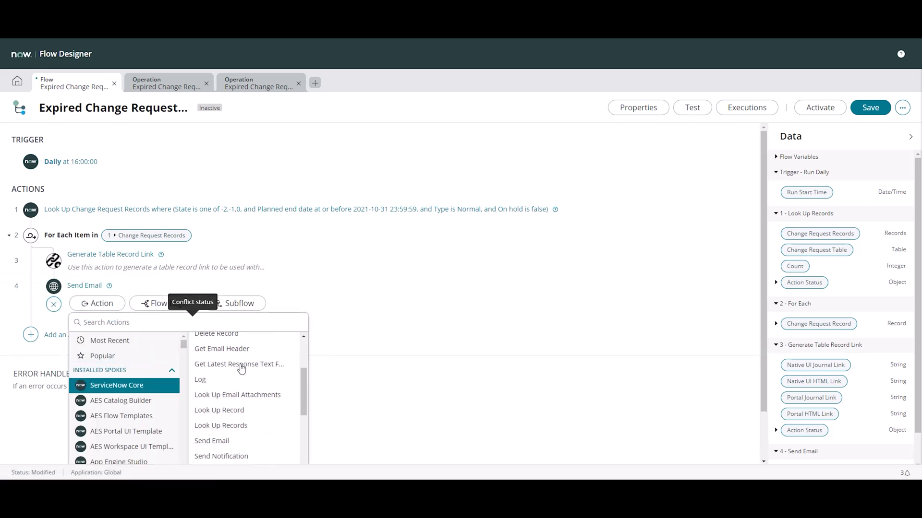
click(233, 390)
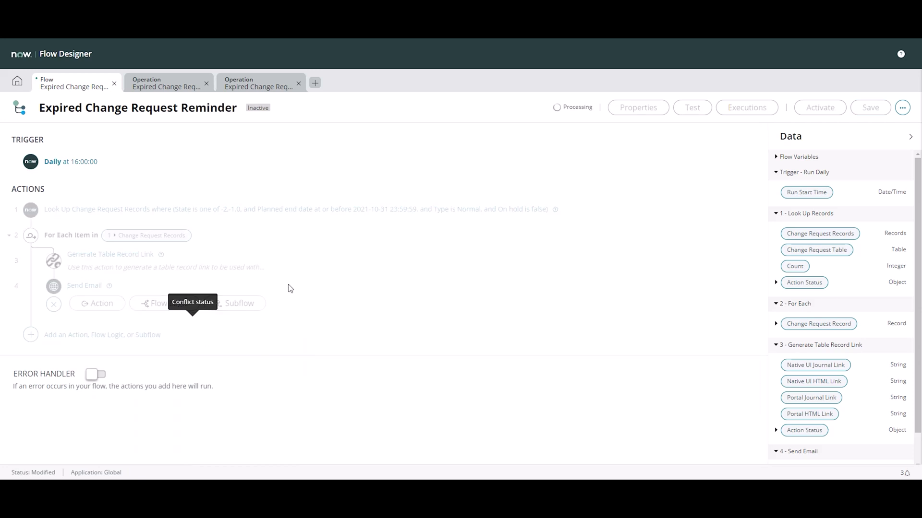
click(328, 359)
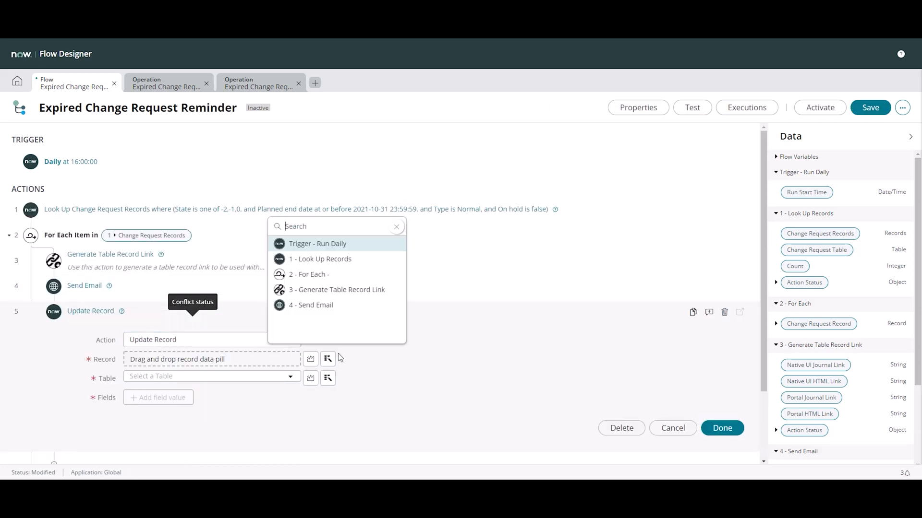
click(331, 275)
click(387, 243)
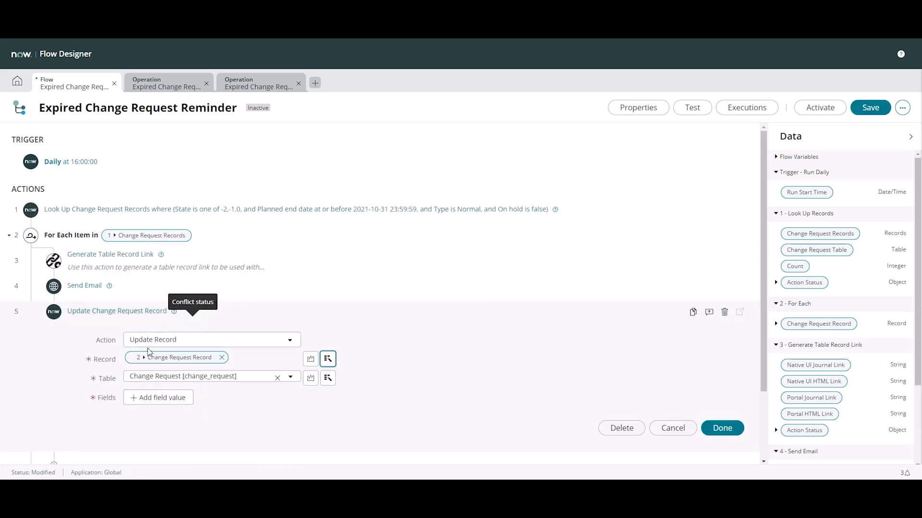
Add Work notes as the field to update in the Update Change Request Record action
click(159, 401)
click(190, 400)
text(int)
key(BackSpace)
key(BackSpace)
key(BackSpace)
text(work)
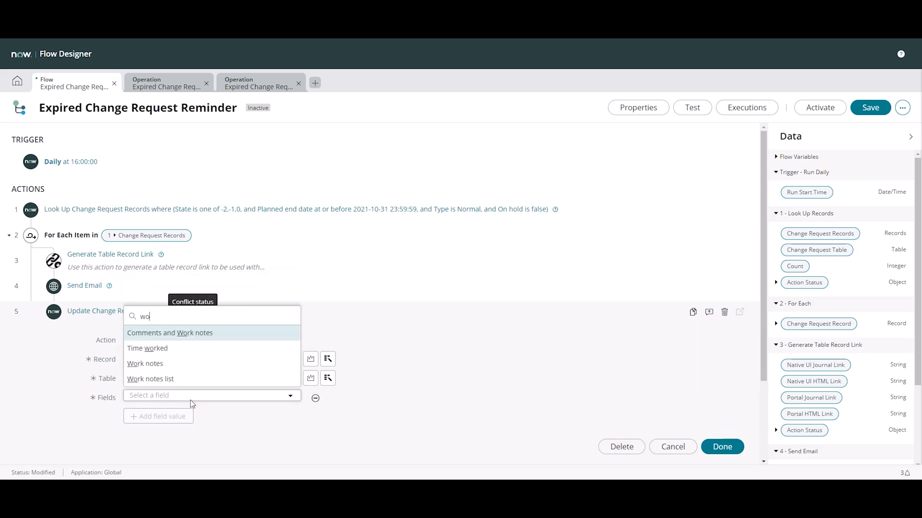
key(Down)
key(Down)
key(Return)
Set the Work notes value to "Auto reminder sent as change has expired." and finish the action
click(360, 397)
text(Auto r)
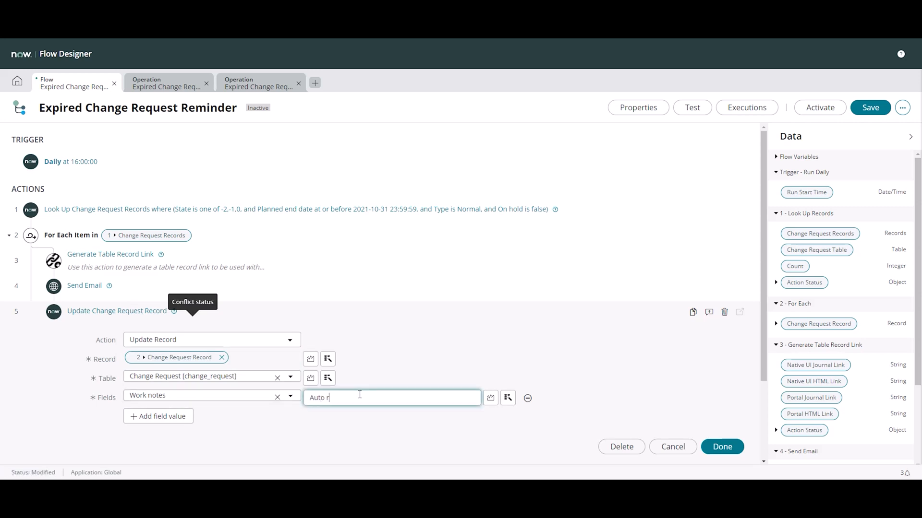
text(eminder sent as change has expired.)
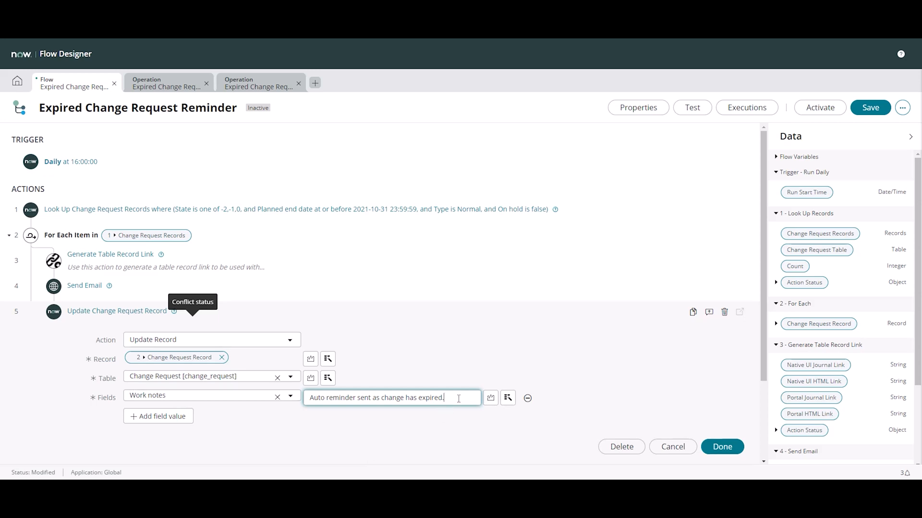
click(721, 450)
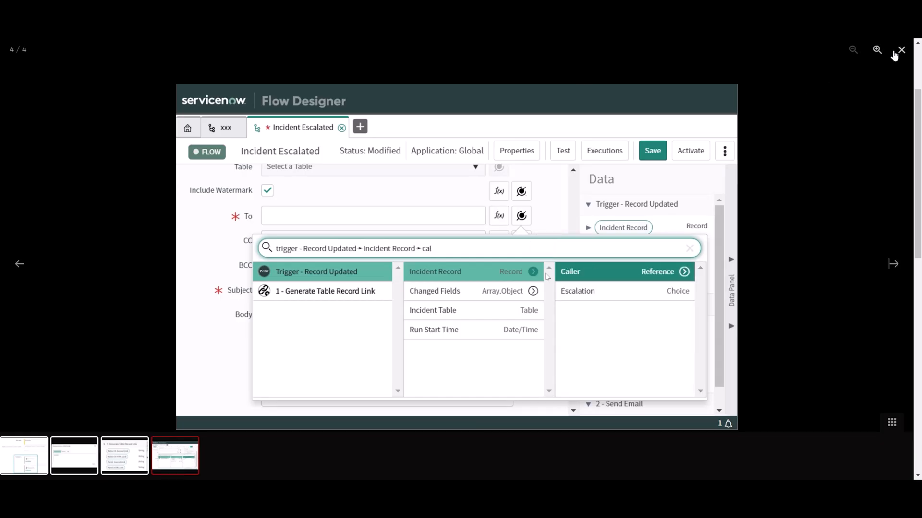
On the ServiceNow Developer site, close the enlarged screenshot and review the Flow Designer Record Link Generator's title and description
click(899, 51)
scroll(265, 279, up, 3)
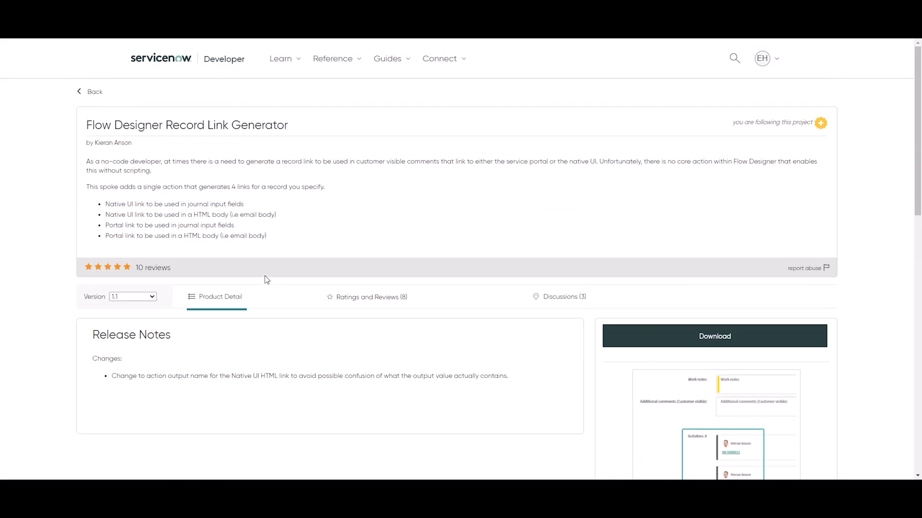
drag(87, 125, 349, 128)
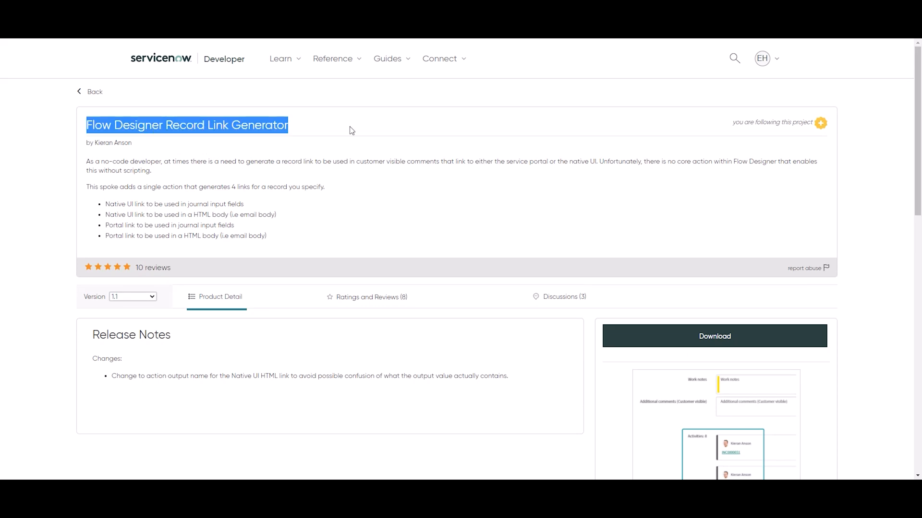
click(471, 122)
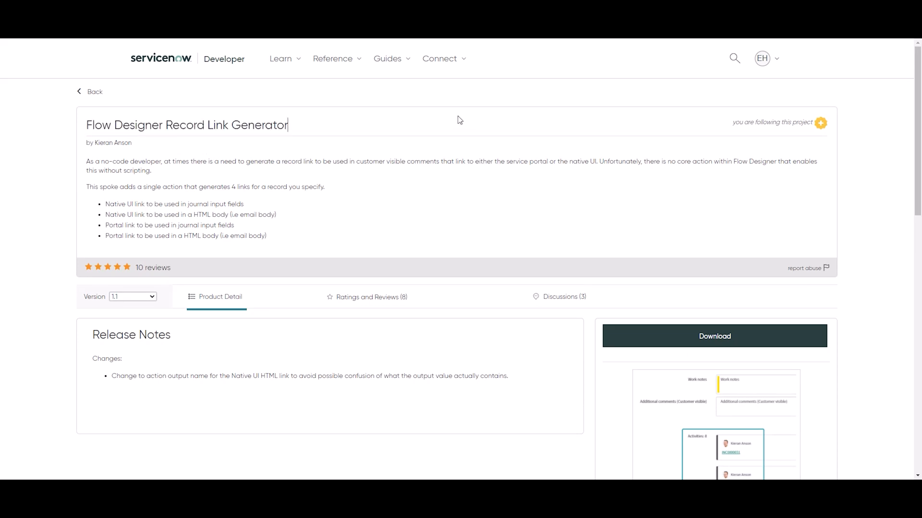